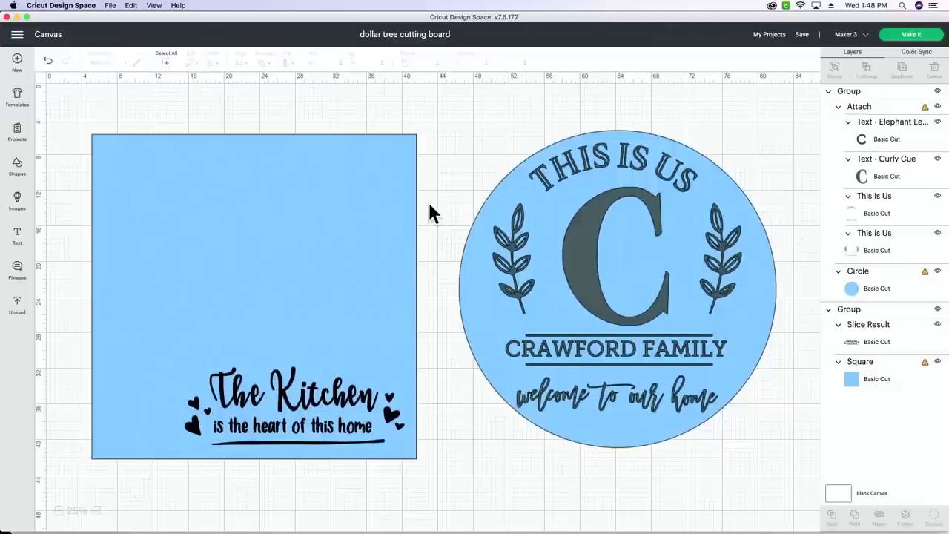
click(860, 276)
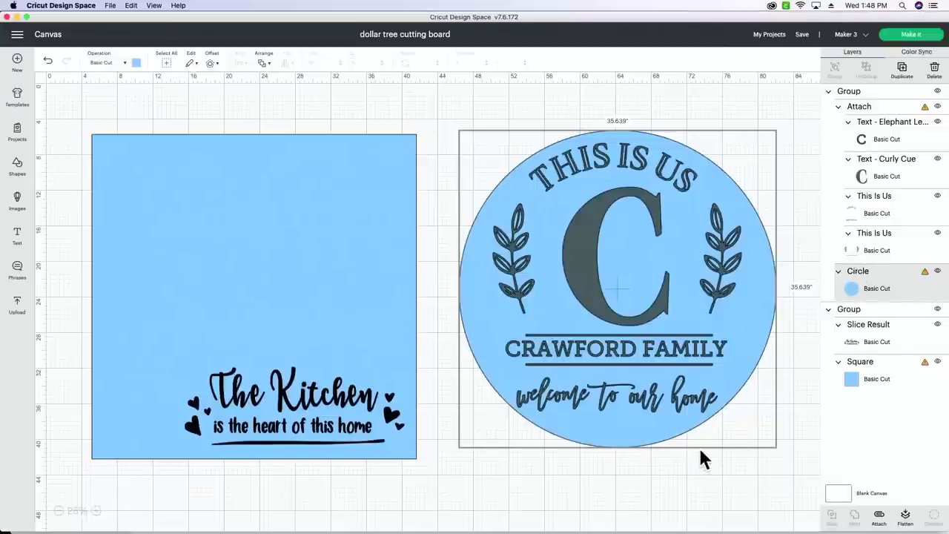
click(738, 474)
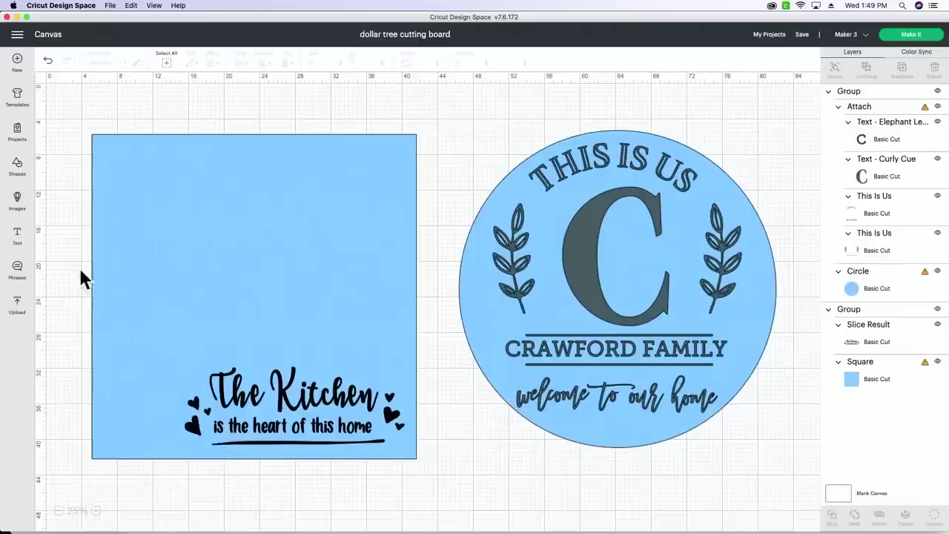
- Insert a circle shape and place it in the empty canvas area below the square kitchen design
click(17, 168)
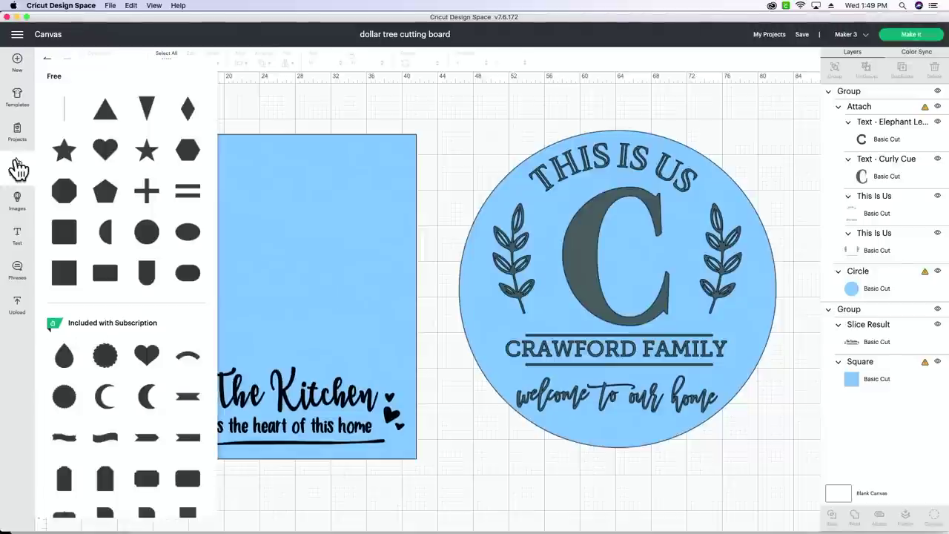
click(146, 232)
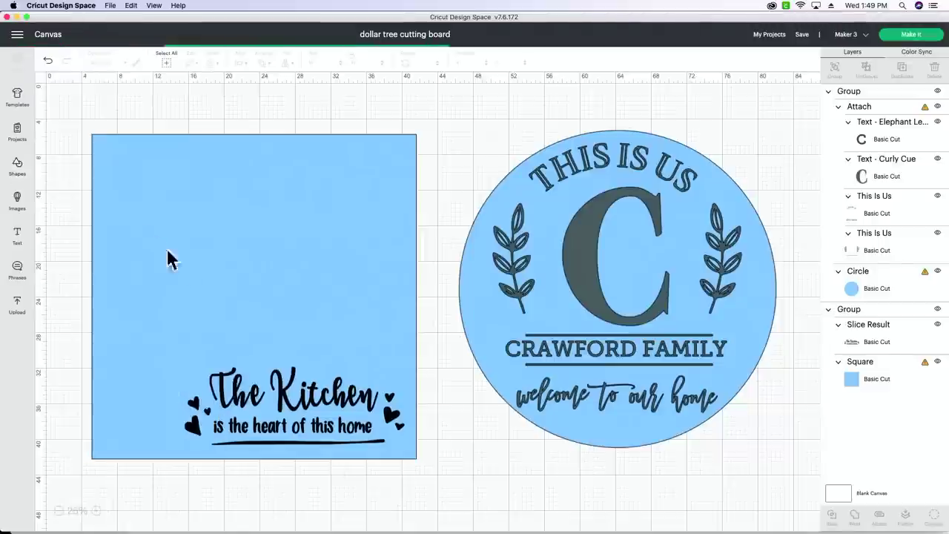
drag(59, 107, 212, 509)
scroll(195, 444, down, 5)
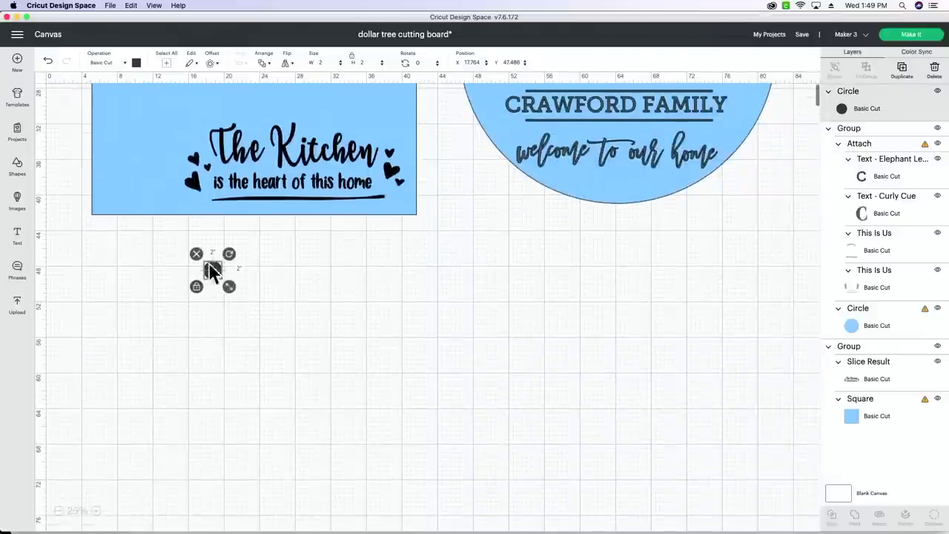
drag(212, 271, 136, 256)
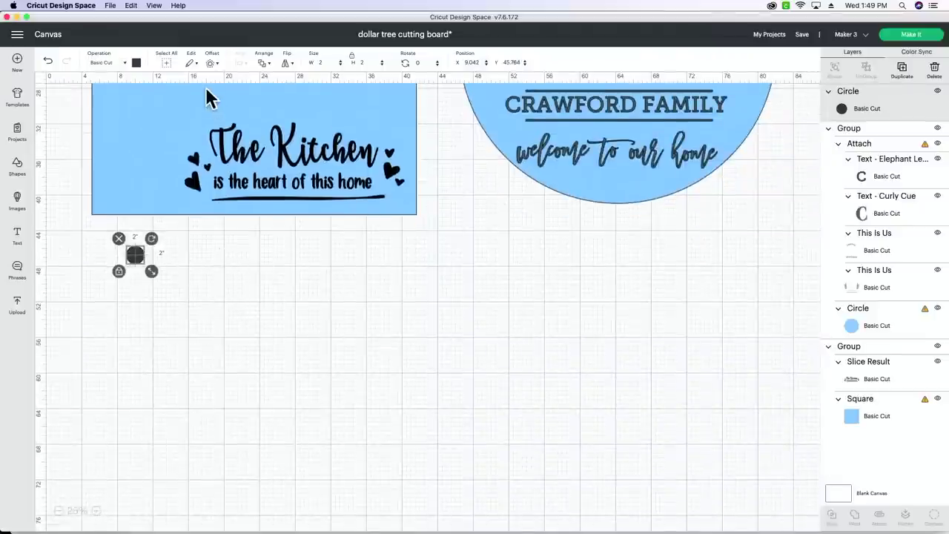
- Set the new circle's width to 8 inches with its proportions locked
click(334, 62)
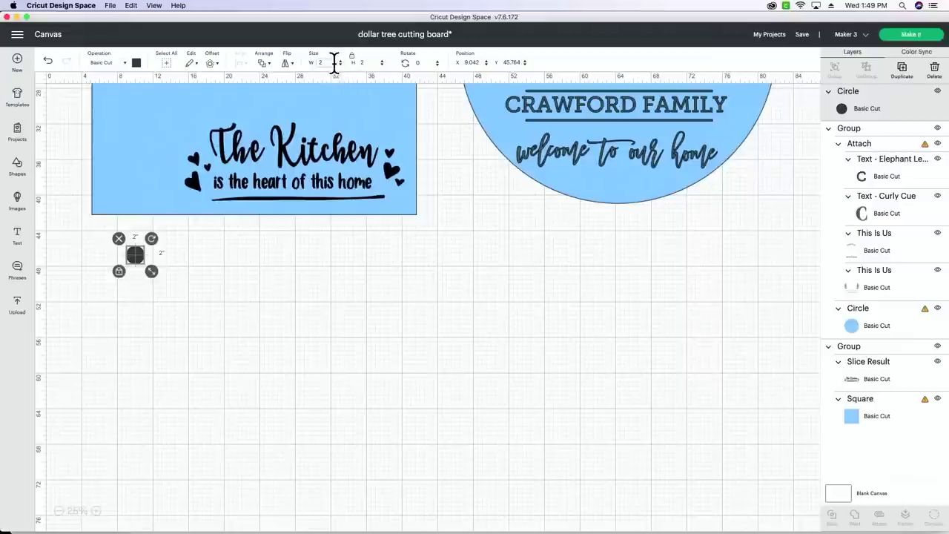
key(BackSpace)
key(Return)
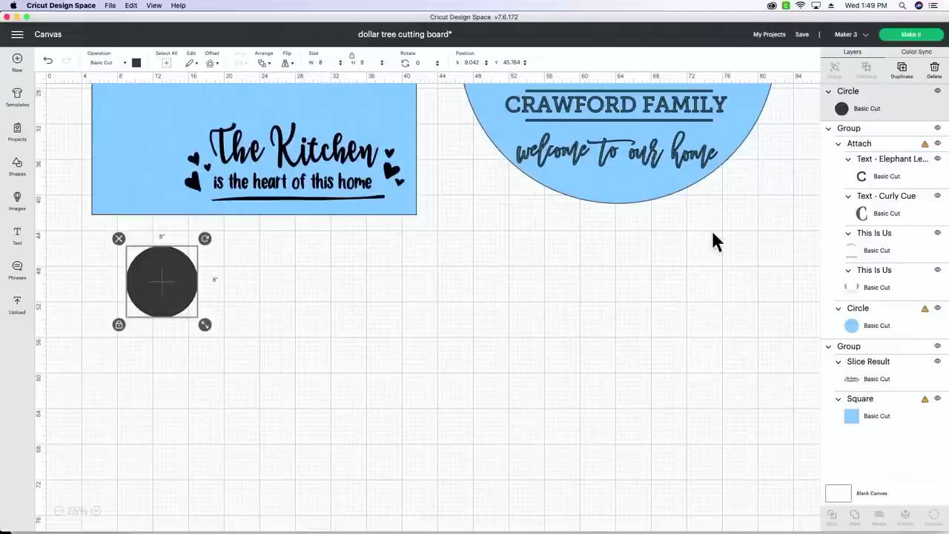
- Scale down the two existing cutting board designs together and move the 8-inch circle up beneath them, to about X 11.5, Y 29.5
drag(723, 254, 178, 106)
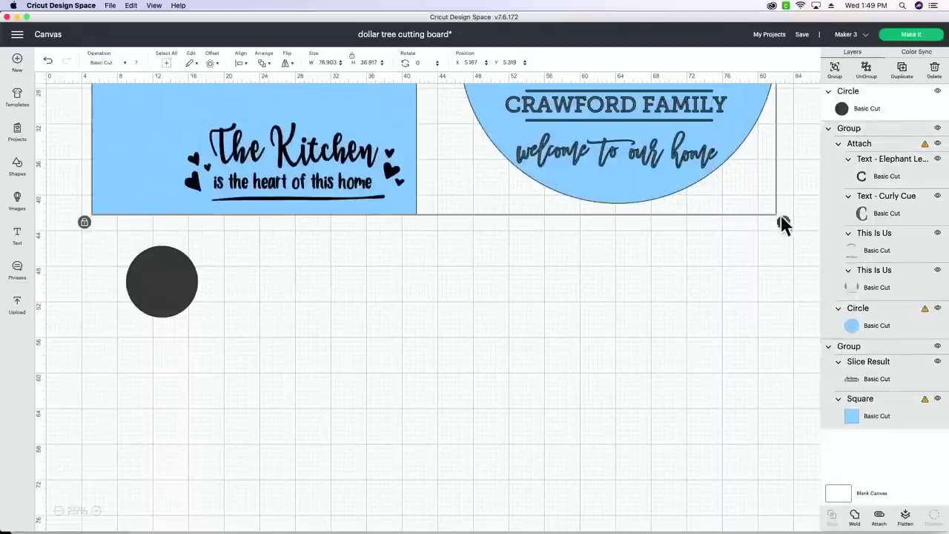
drag(782, 222, 377, 95)
drag(180, 269, 185, 134)
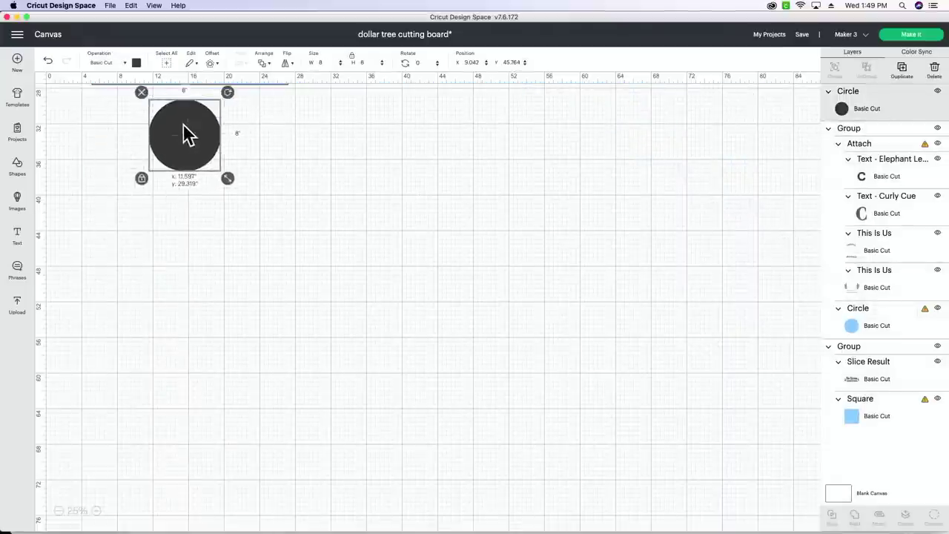
- Recolor the 8-inch circle with the light blue material color already used in the project
click(99, 511)
click(99, 511)
click(99, 511)
click(100, 511)
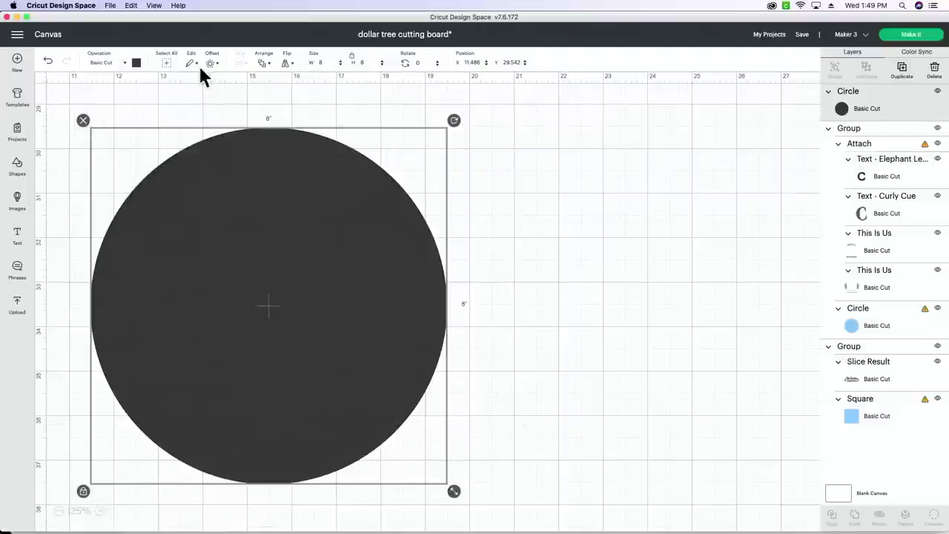
click(136, 63)
click(147, 105)
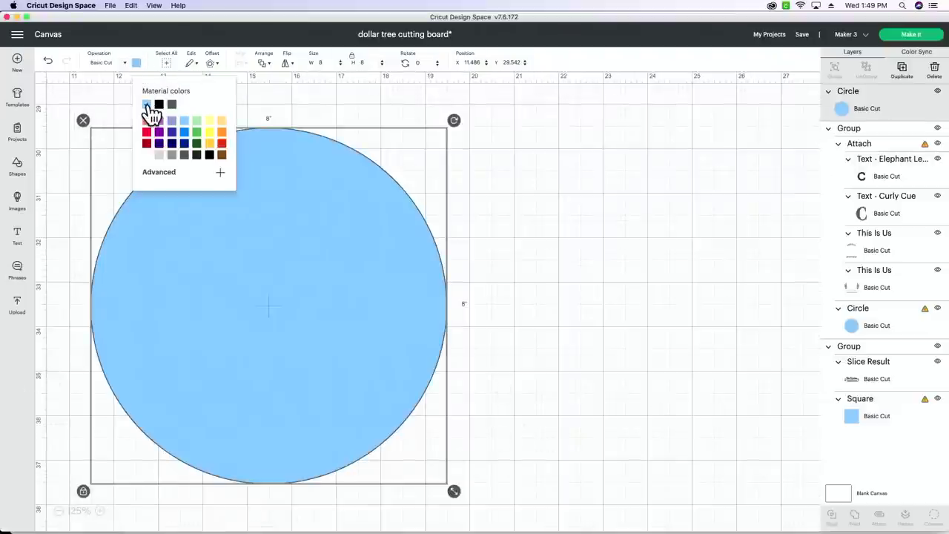
click(525, 251)
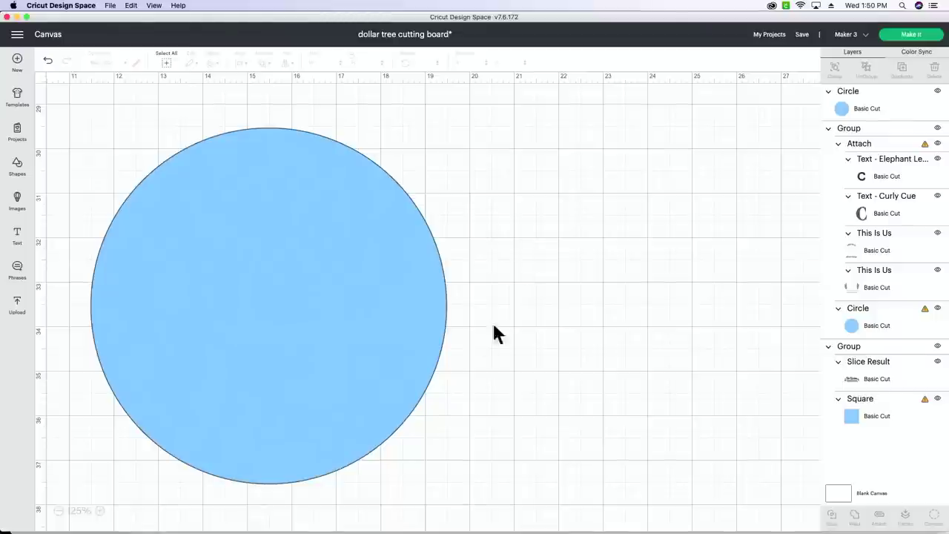
- Switch to Google Chrome and open the newest collection of cut files on Makers Gonna Learn
click(381, 519)
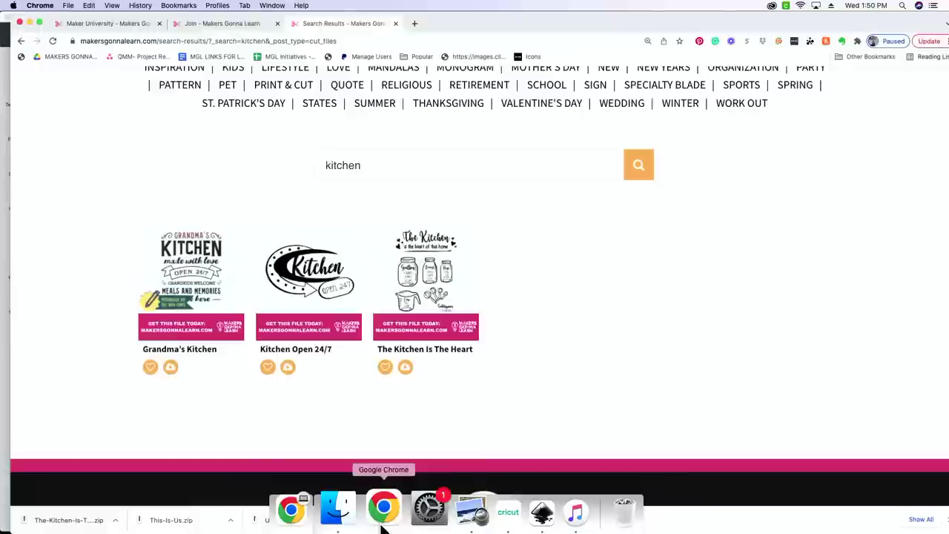
click(20, 41)
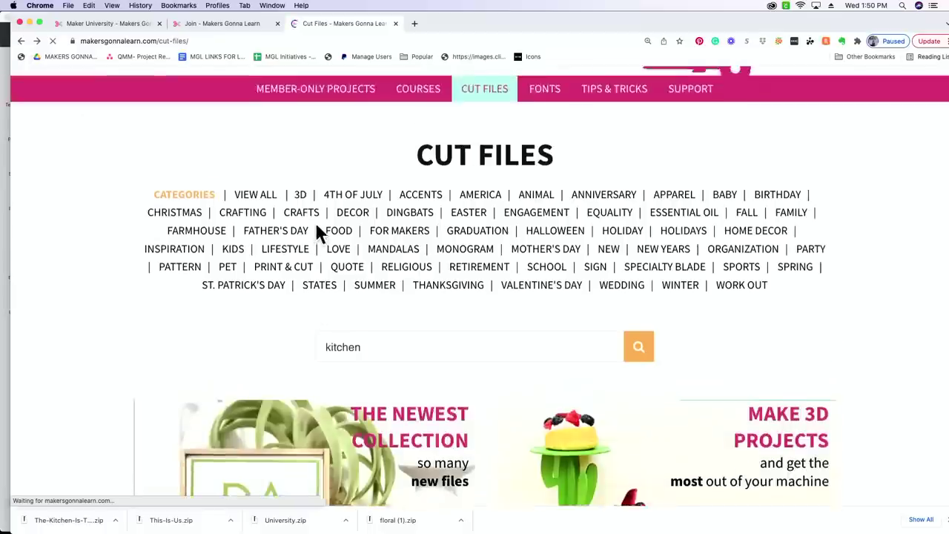
scroll(317, 228, down, 3)
click(401, 381)
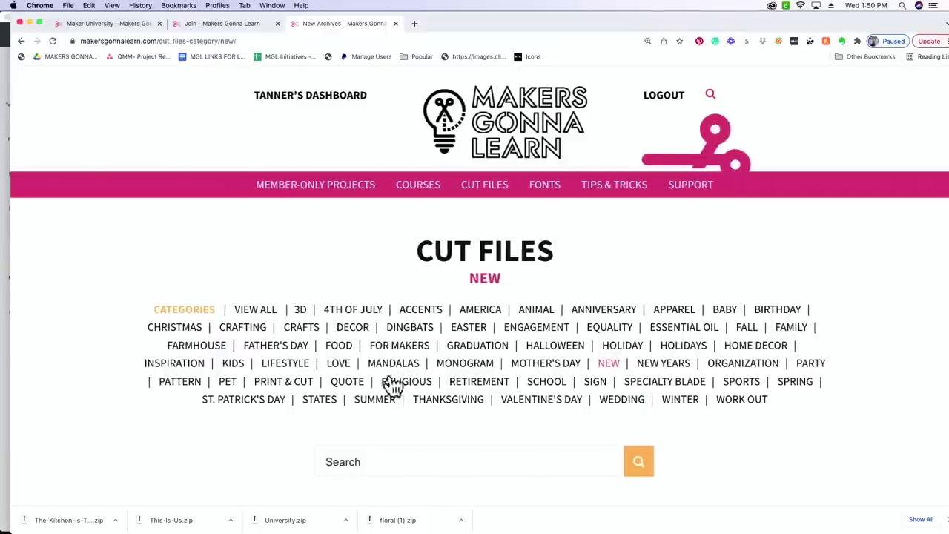
- Browse the new cut files and examine the Grandma design's page before returning to the collection
scroll(178, 256, down, 5)
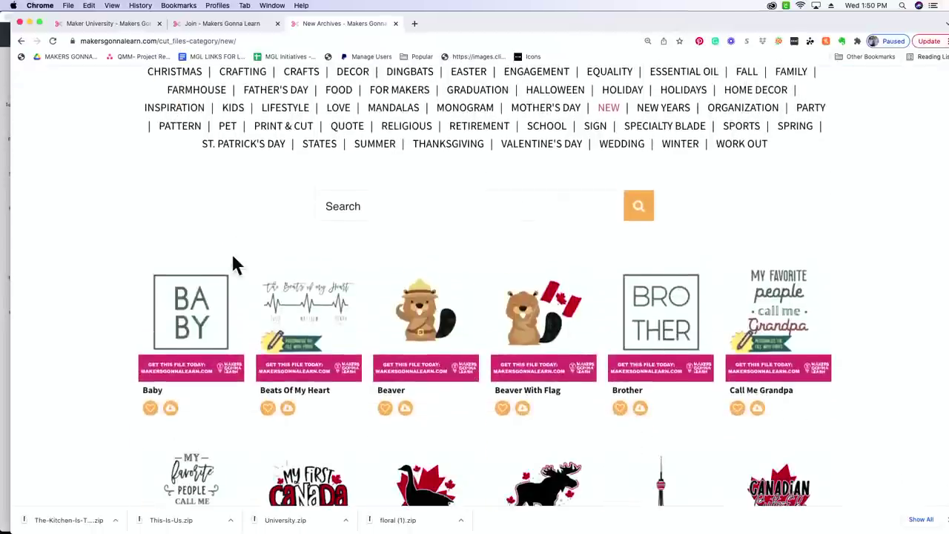
scroll(233, 264, down, 3)
scroll(234, 264, down, 3)
scroll(234, 264, down, 3)
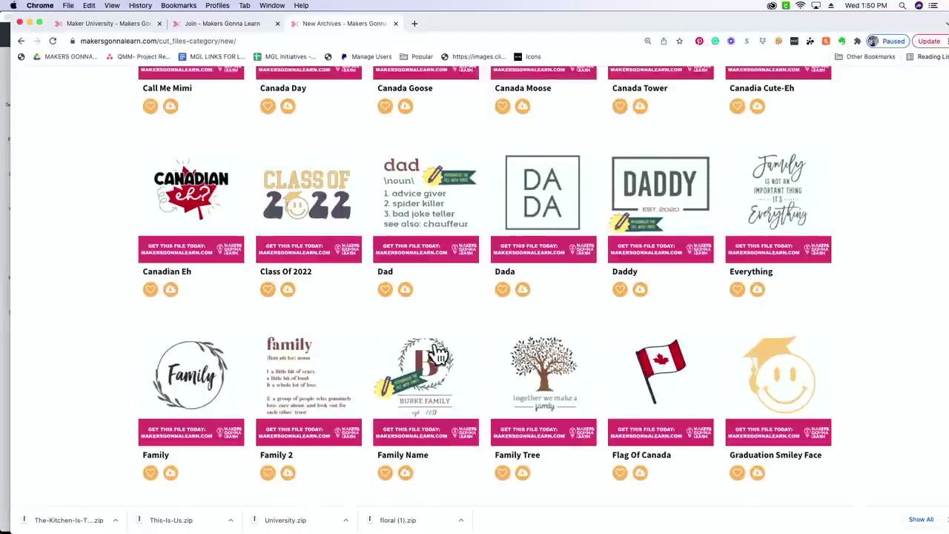
scroll(433, 389, down, 1)
scroll(433, 389, down, 5)
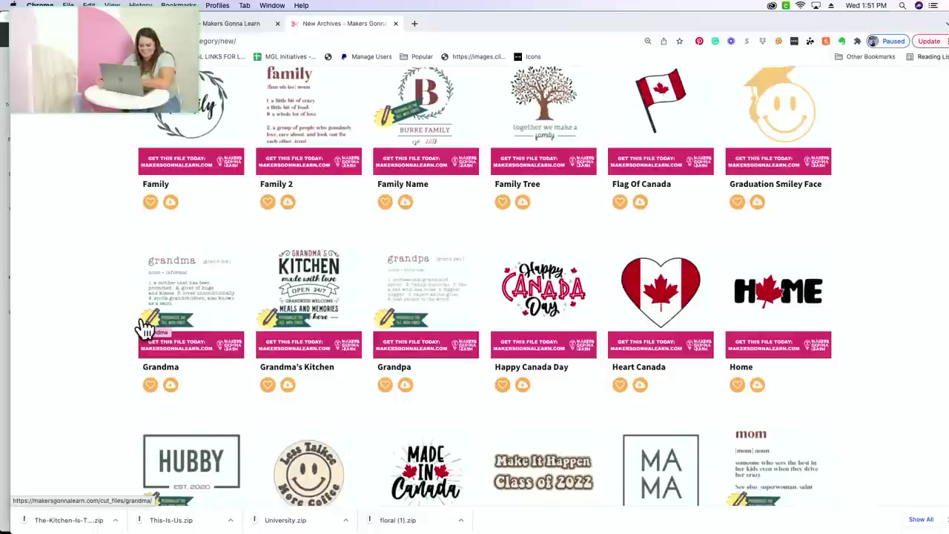
click(165, 307)
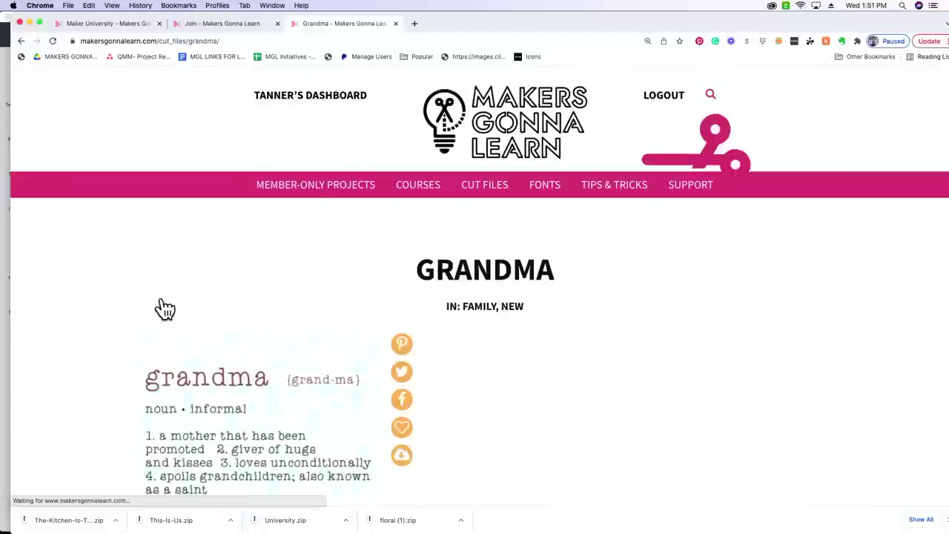
scroll(164, 307, down, 4)
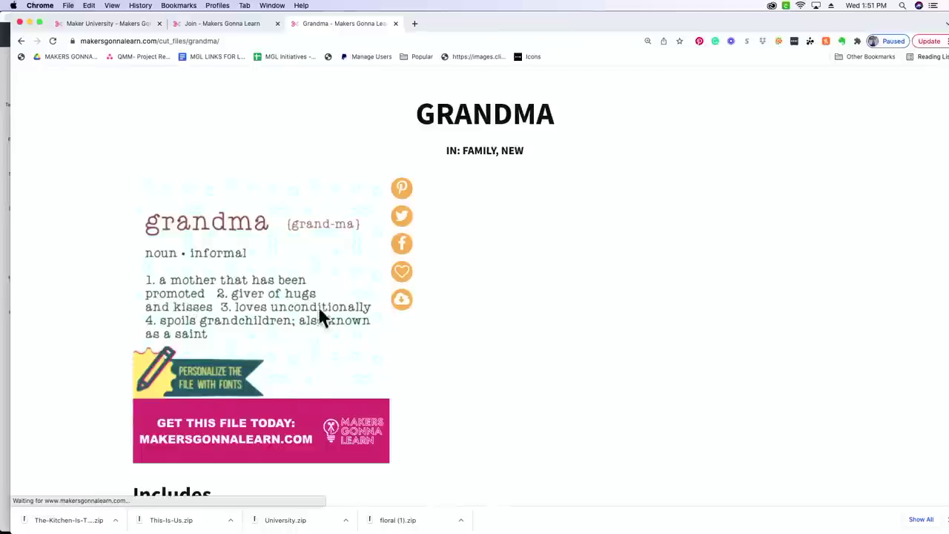
click(22, 41)
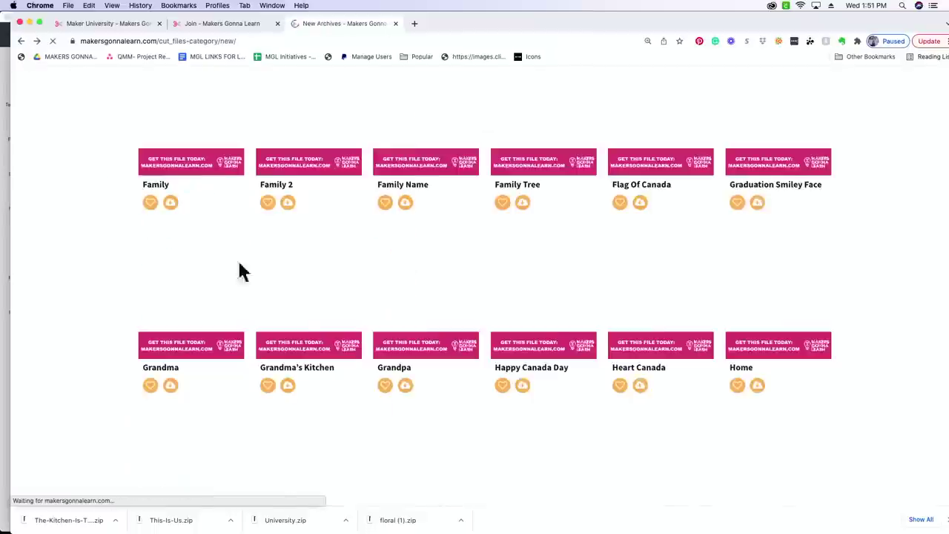
- Open the This Is Us cut file from the new collection and download its zip file
scroll(133, 349, down, 2)
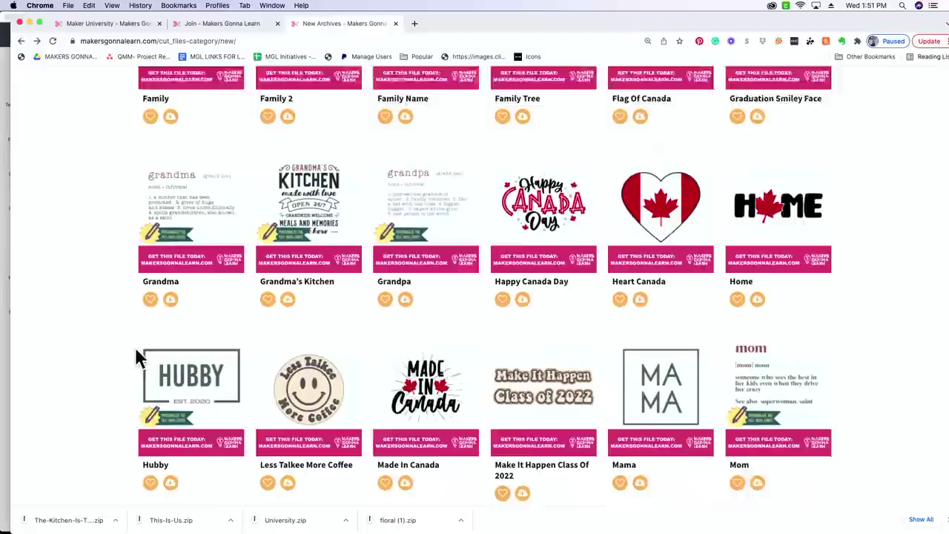
scroll(135, 354, down, 5)
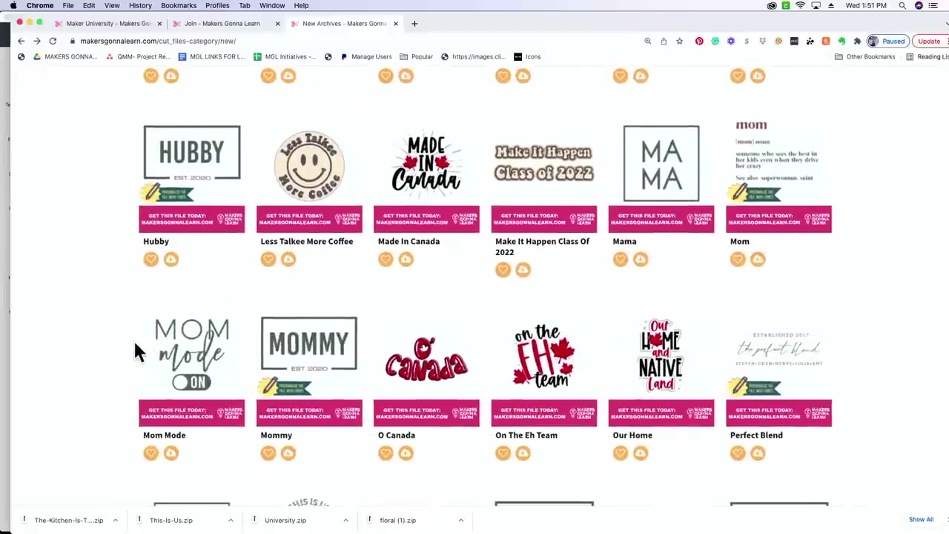
scroll(135, 348, down, 6)
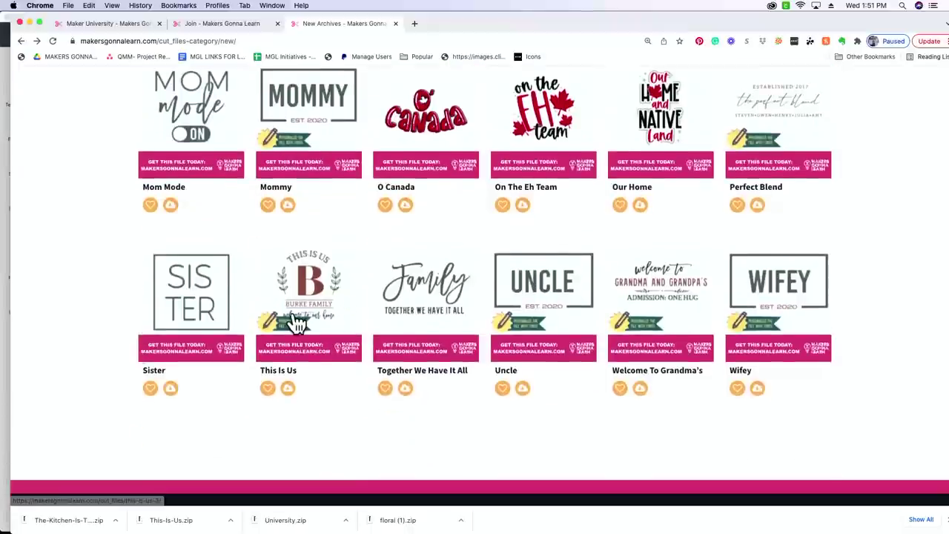
click(296, 323)
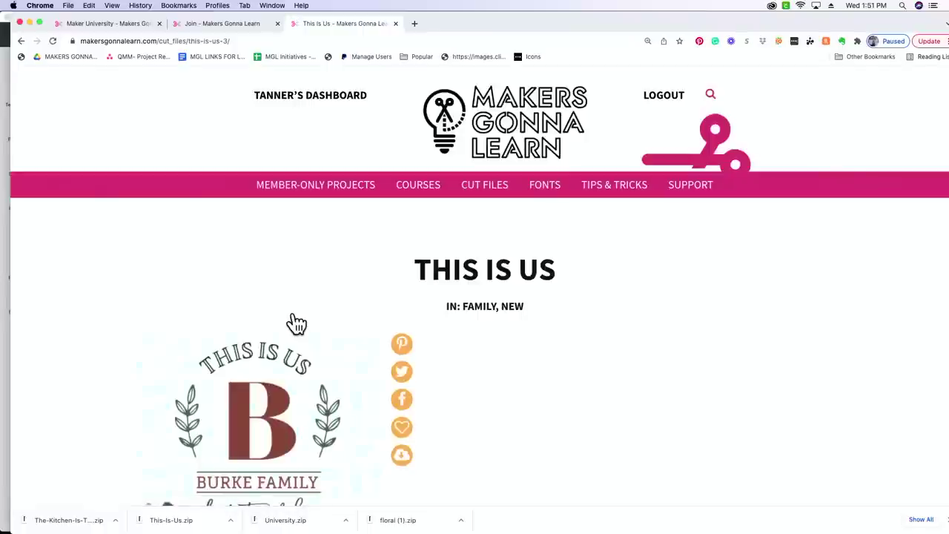
scroll(297, 323, down, 4)
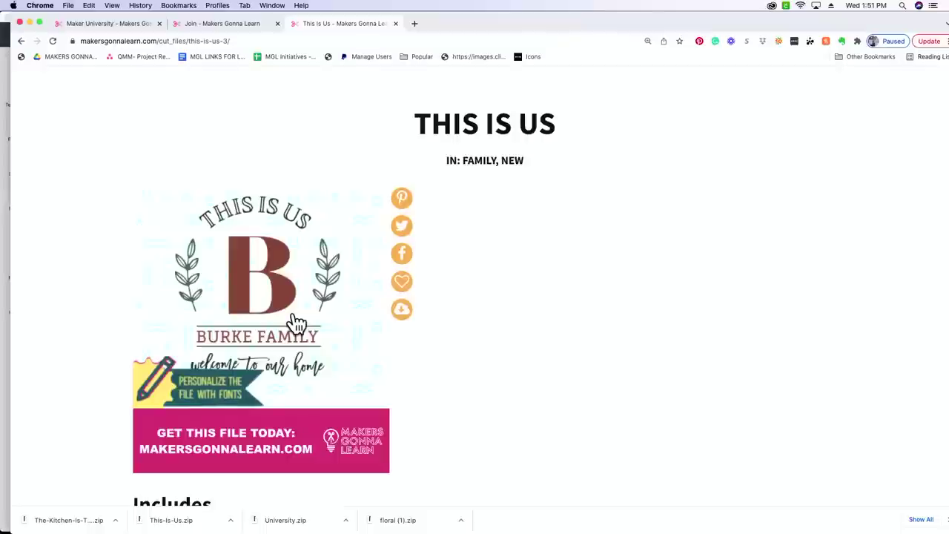
scroll(296, 323, down, 3)
scroll(298, 319, up, 2)
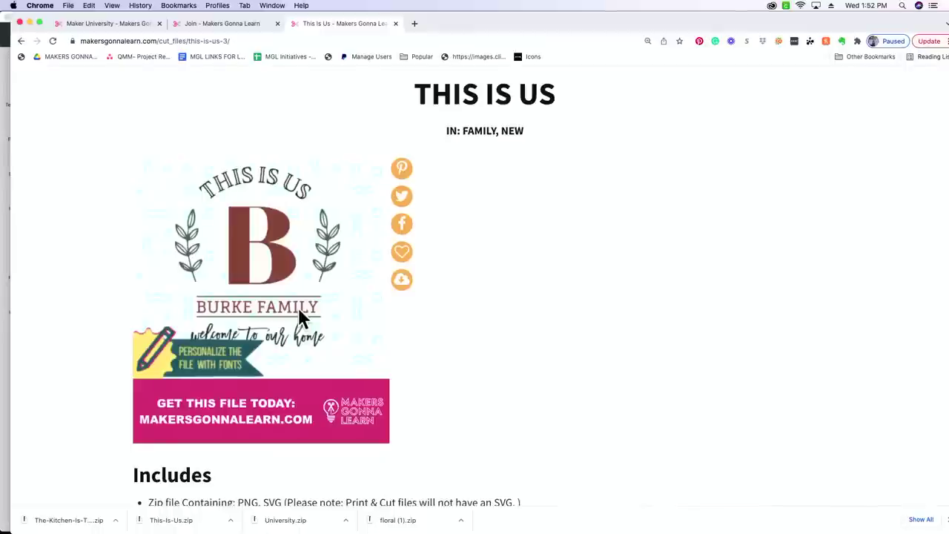
click(407, 287)
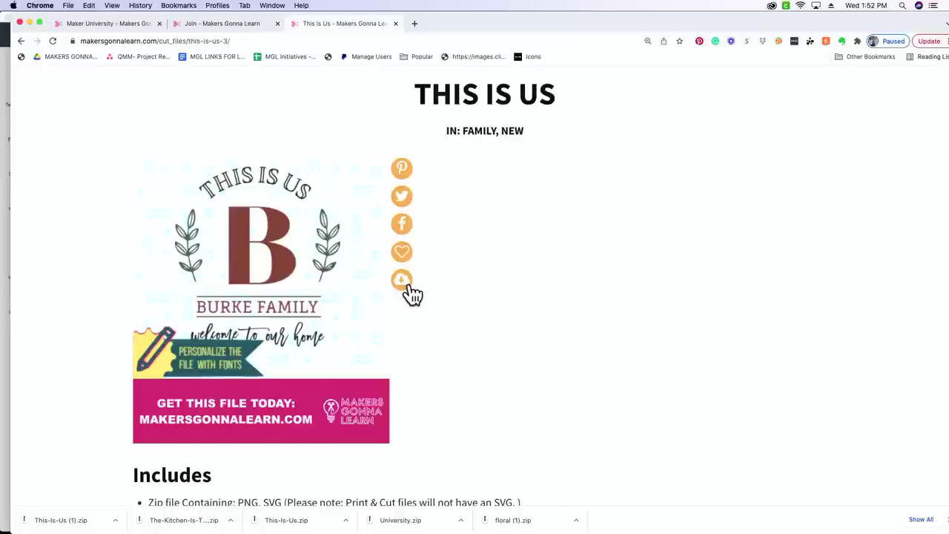
- Unzip the This Is Us download, open its extracted folder and install the Elephant Letters font
click(63, 526)
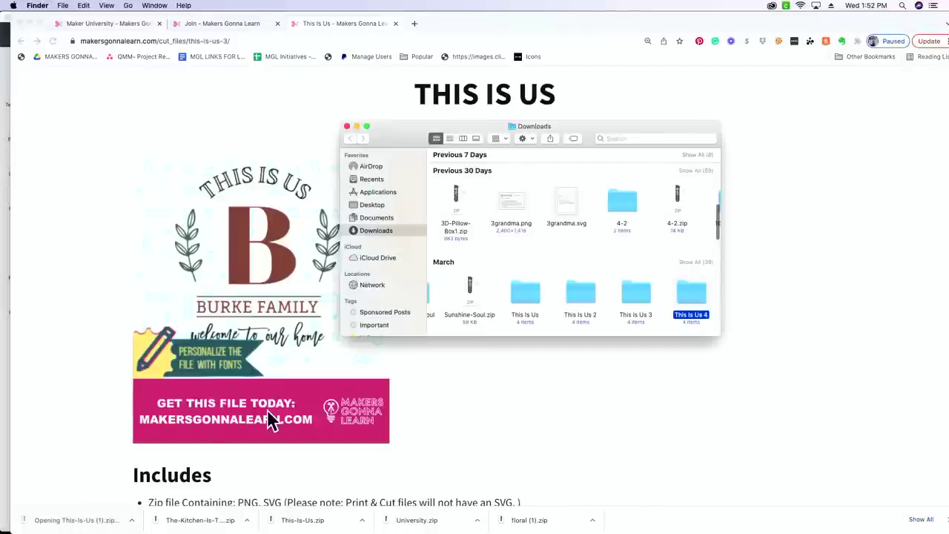
double_click(692, 294)
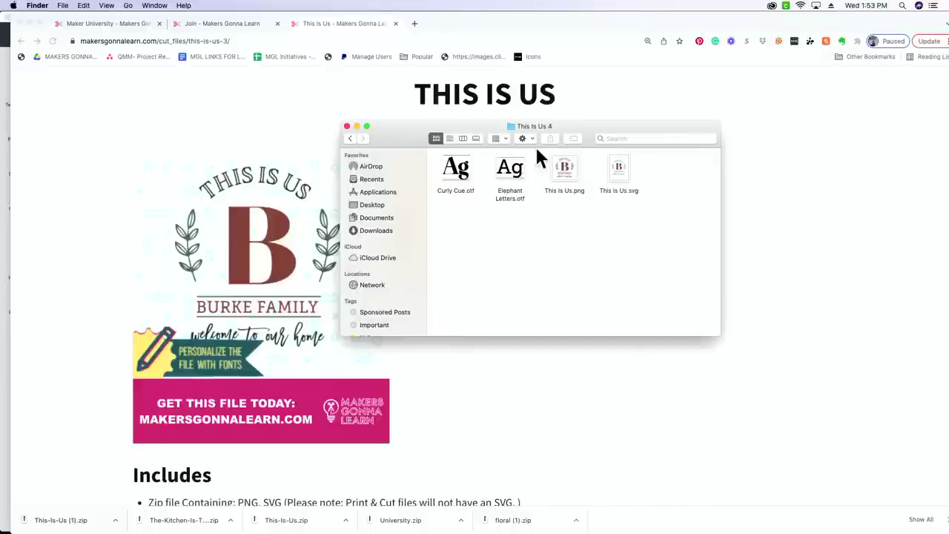
double_click(510, 178)
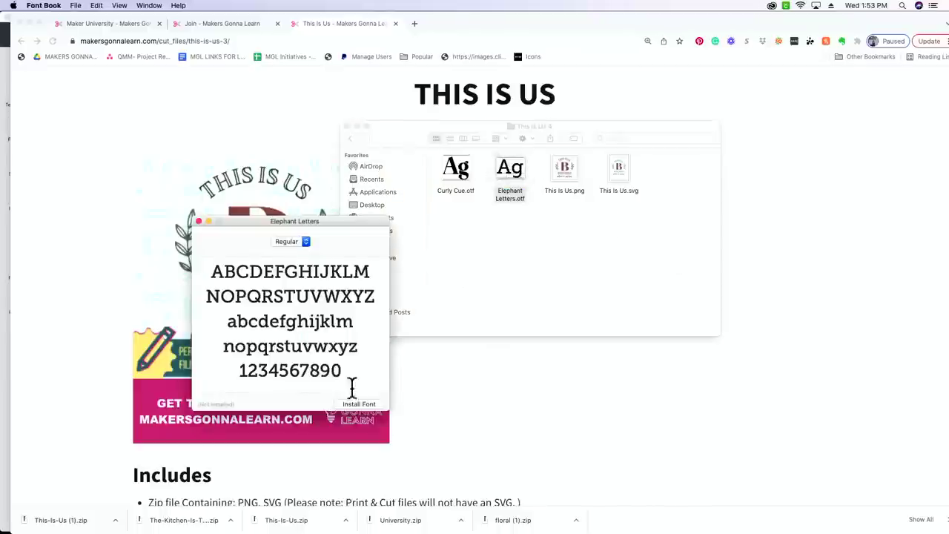
click(359, 405)
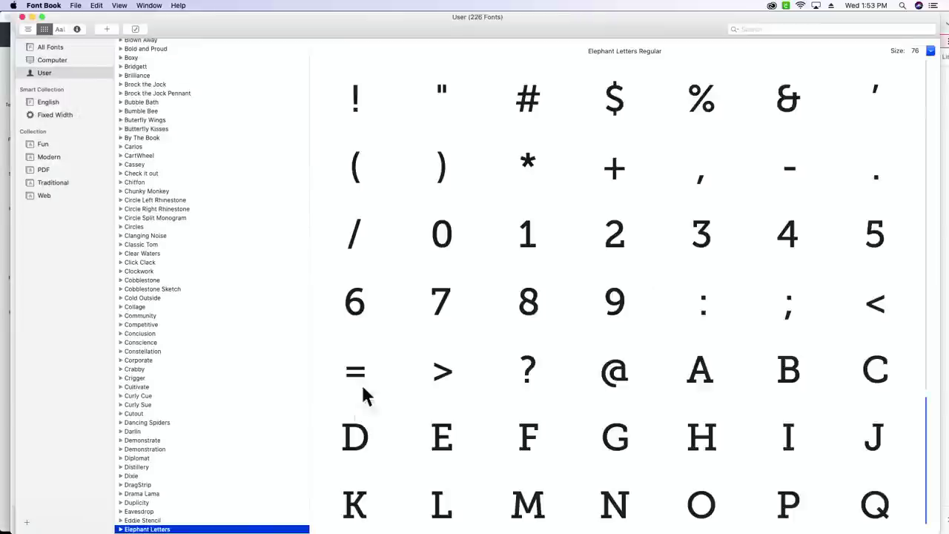
- Open the Curly Cue font file from the This Is Us 4 folder in Font Book and return to Cricut Design Space
click(4, 243)
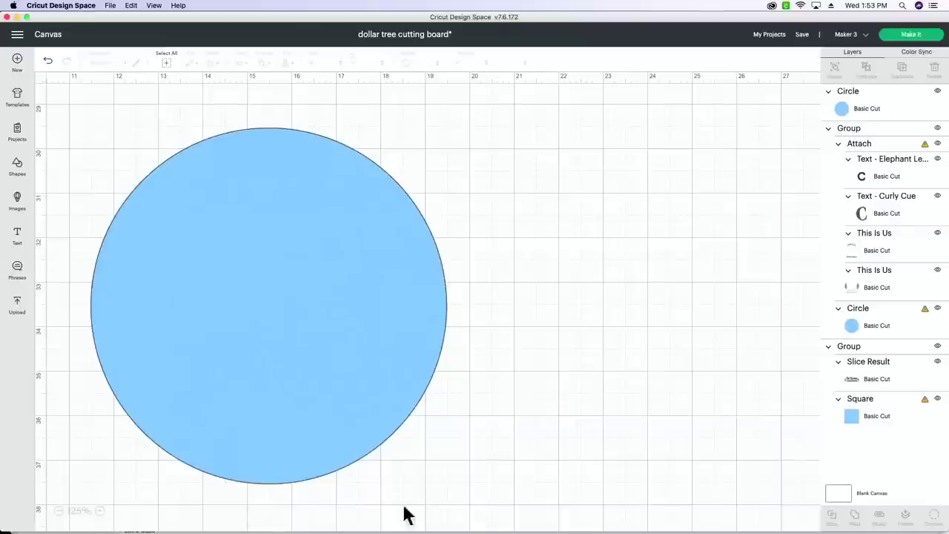
mouse_move(300, 528)
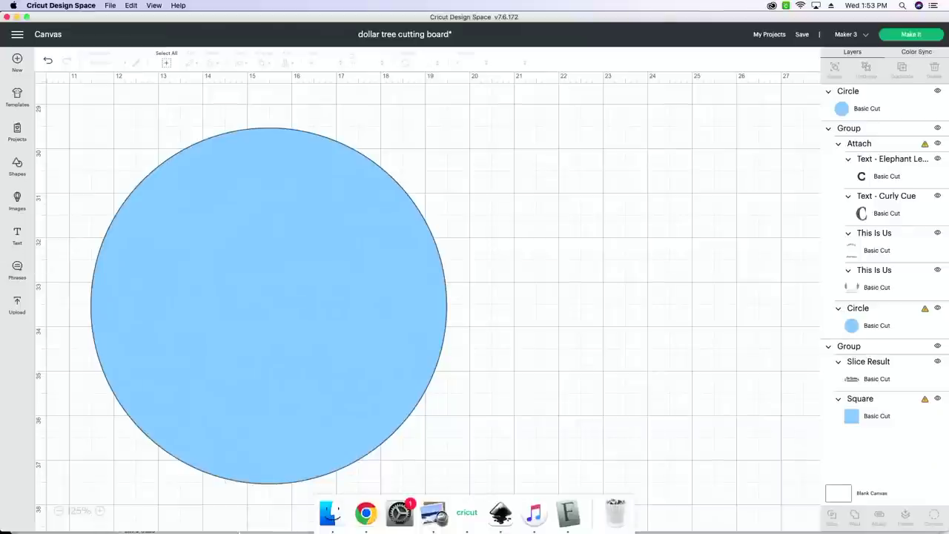
click(327, 510)
double_click(455, 171)
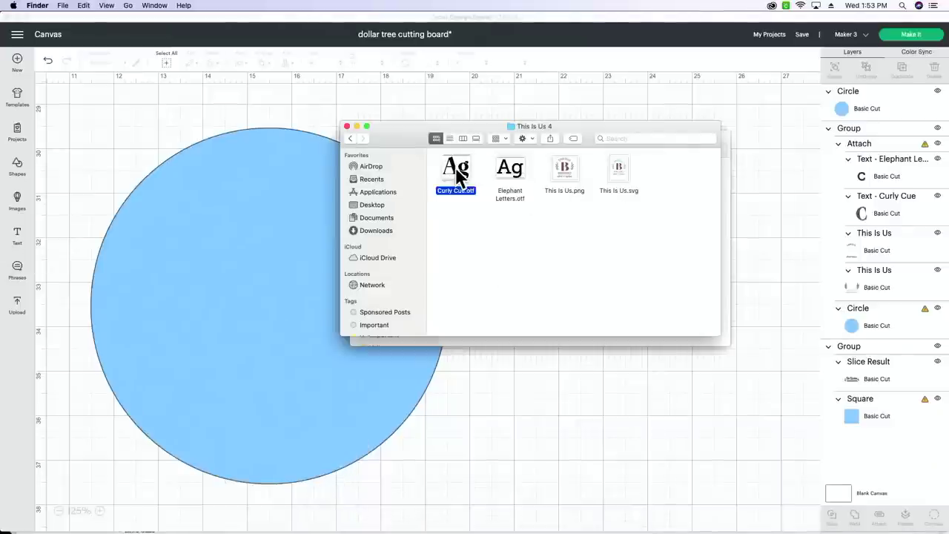
click(356, 380)
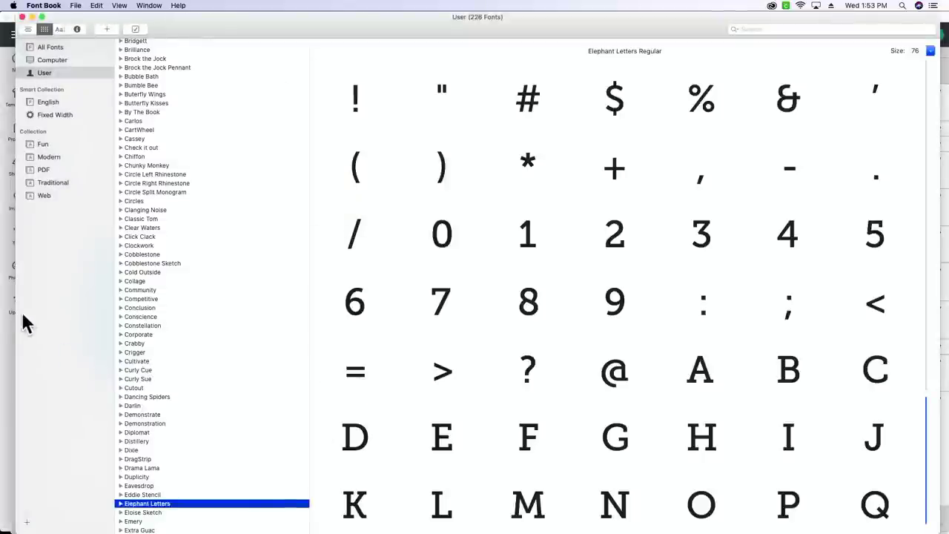
click(11, 348)
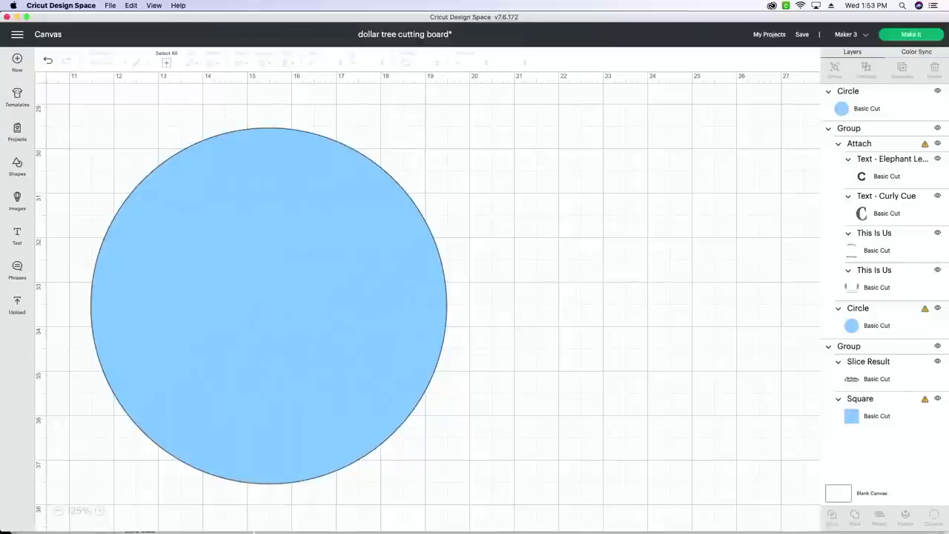
- Upload This Is Us.svg from the extracted folder as a cut image, keeping the image name This Is Us
scroll(528, 270, down, 2)
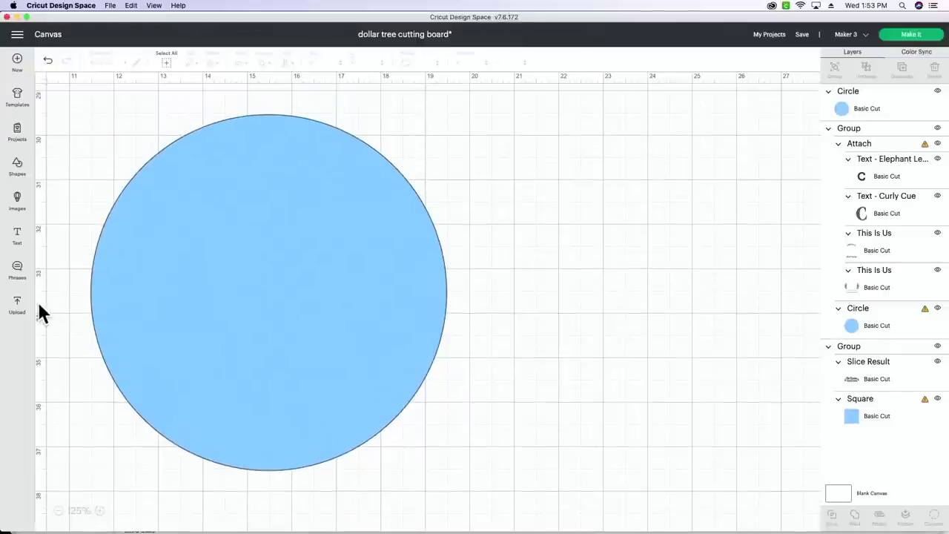
click(15, 308)
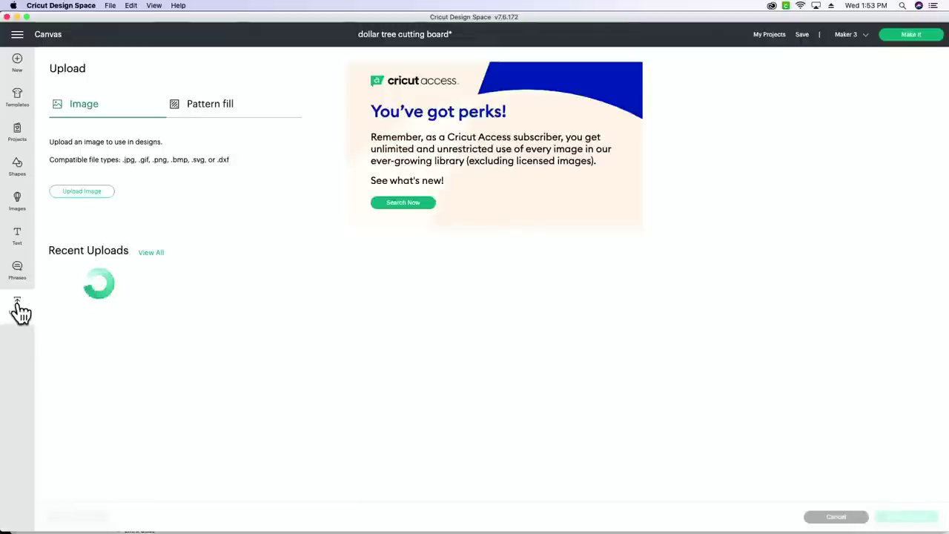
click(83, 193)
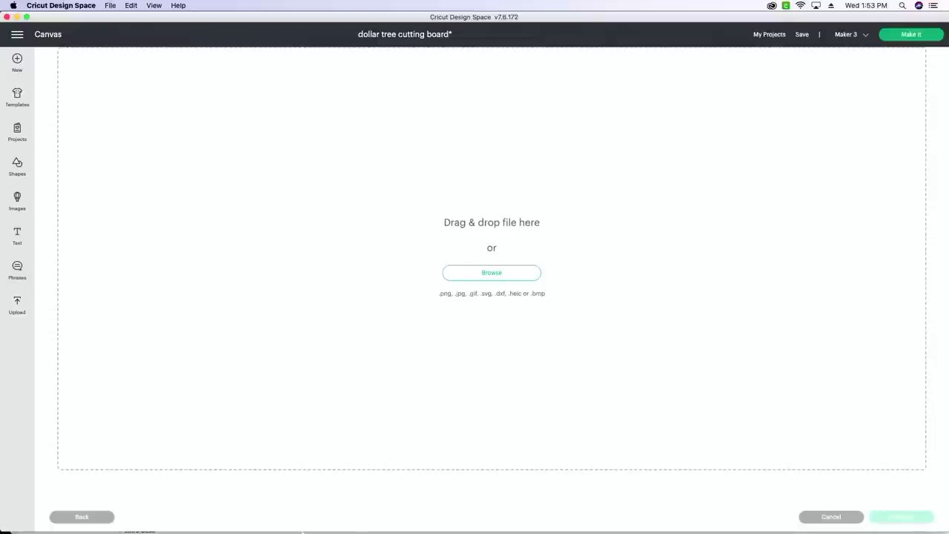
click(329, 511)
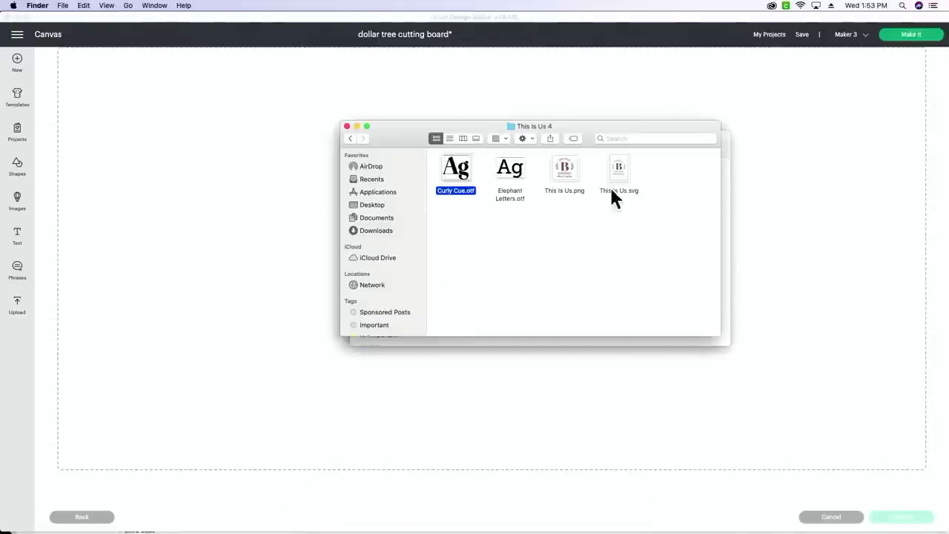
drag(620, 172, 839, 155)
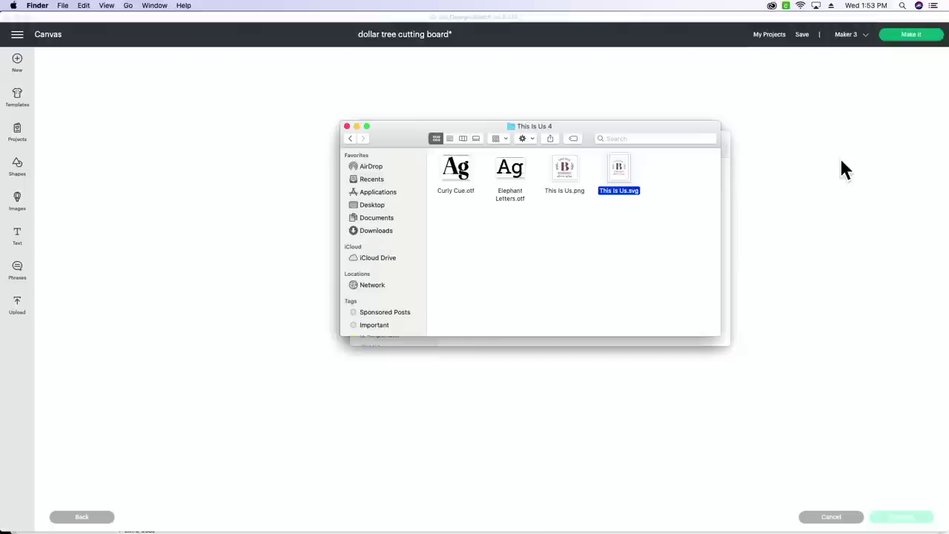
click(455, 454)
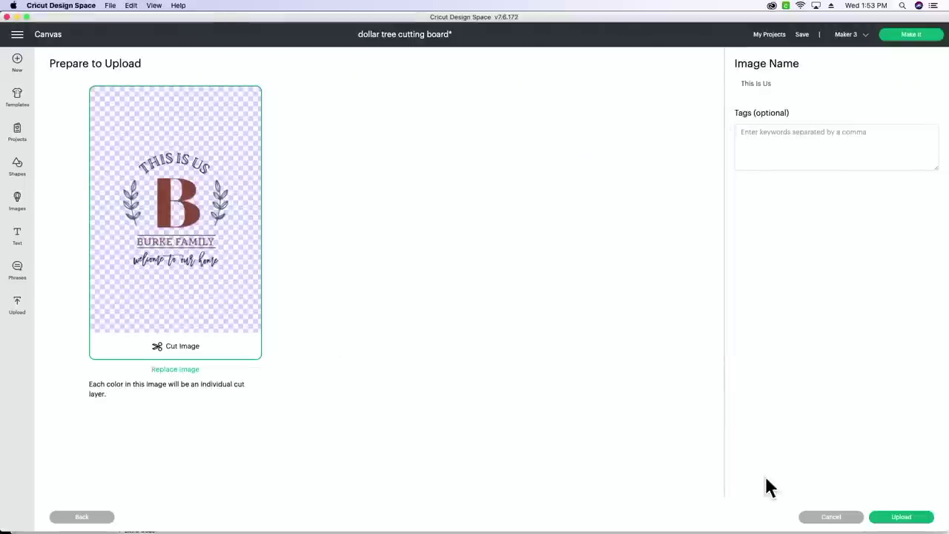
click(897, 519)
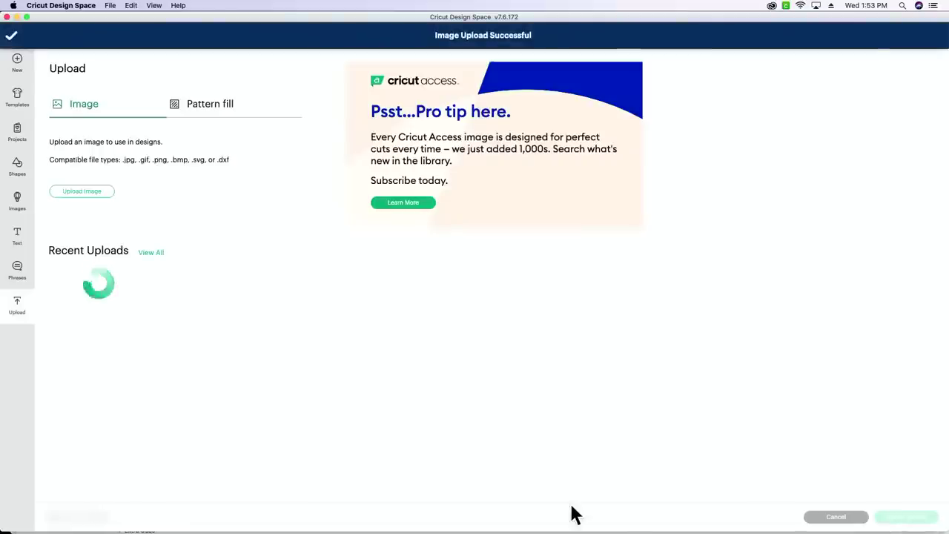
- Add the uploaded This Is Us image to the canvas and place it beside the blue circle
click(131, 345)
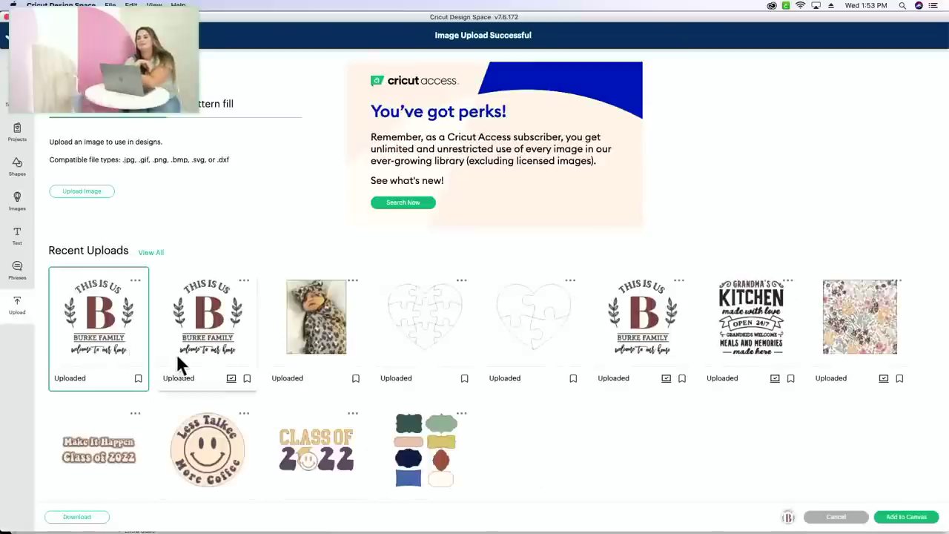
click(922, 521)
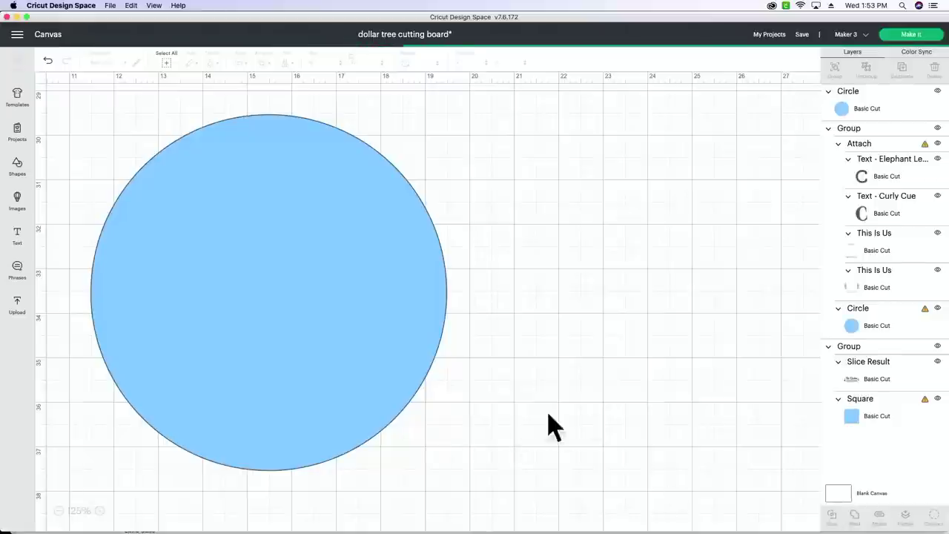
drag(207, 338, 599, 368)
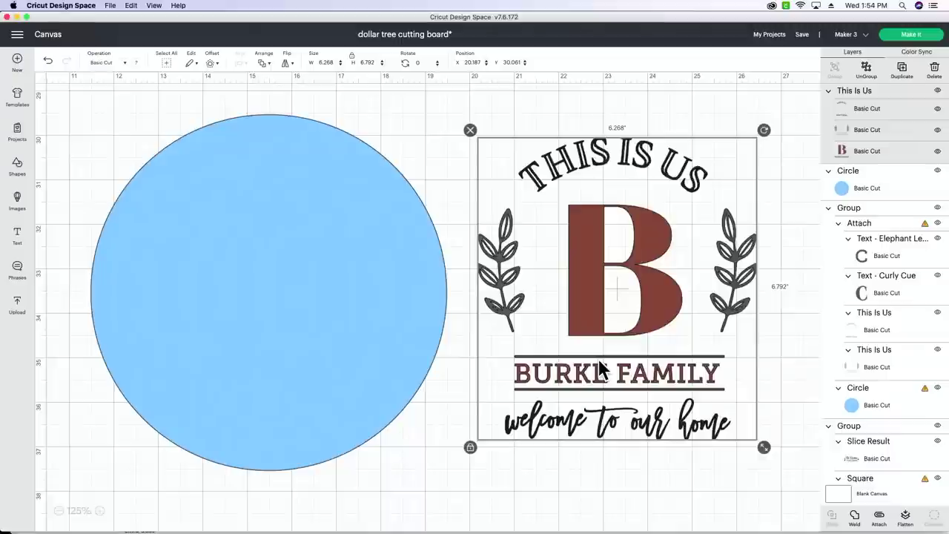
- Hide and show the first two This Is Us layers in turn to see which design elements each contains
click(937, 110)
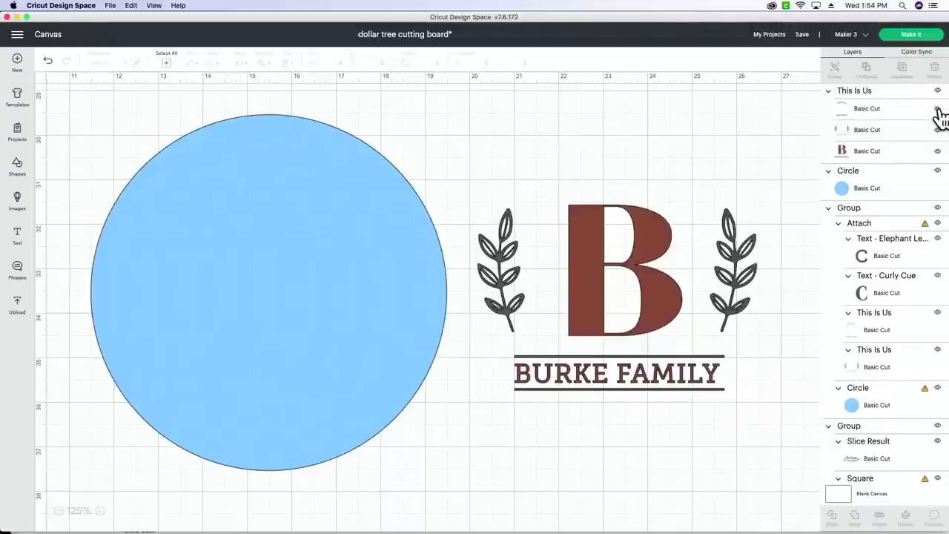
click(937, 110)
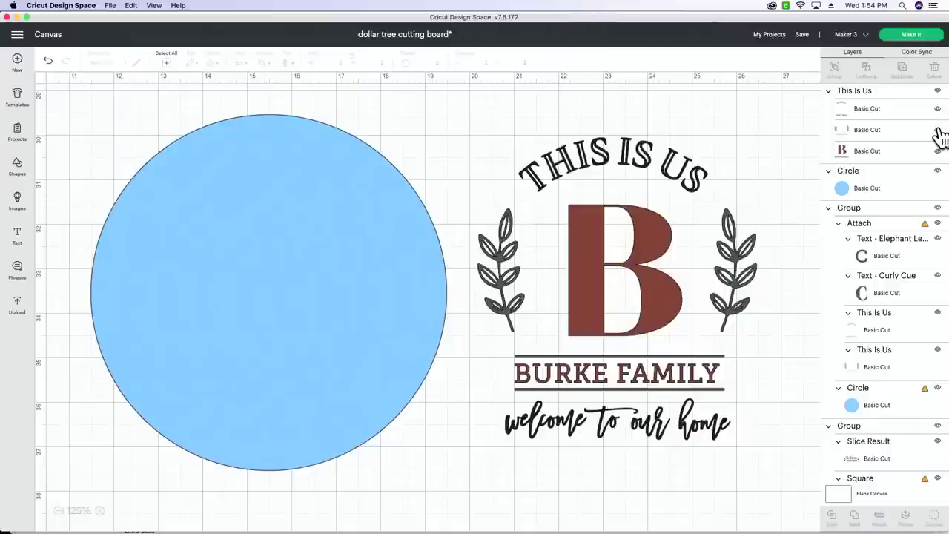
click(938, 130)
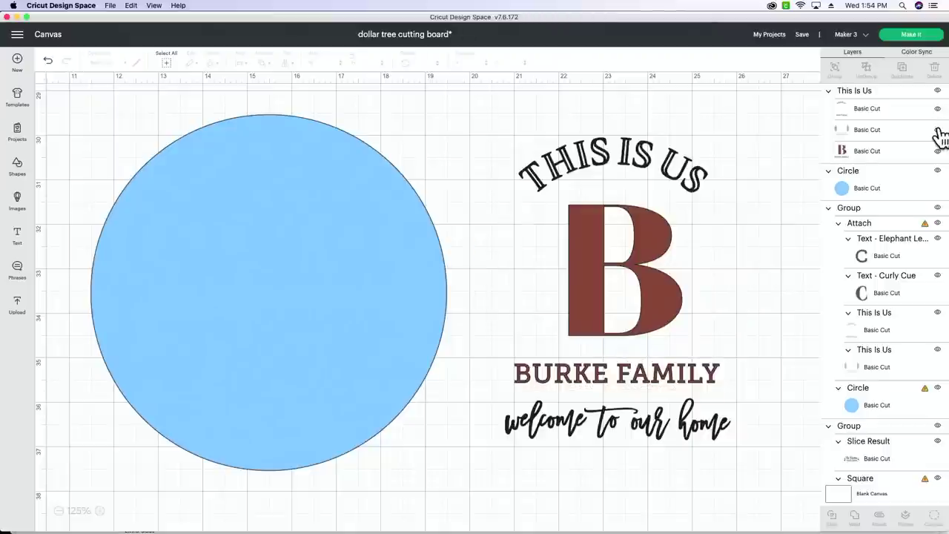
click(938, 131)
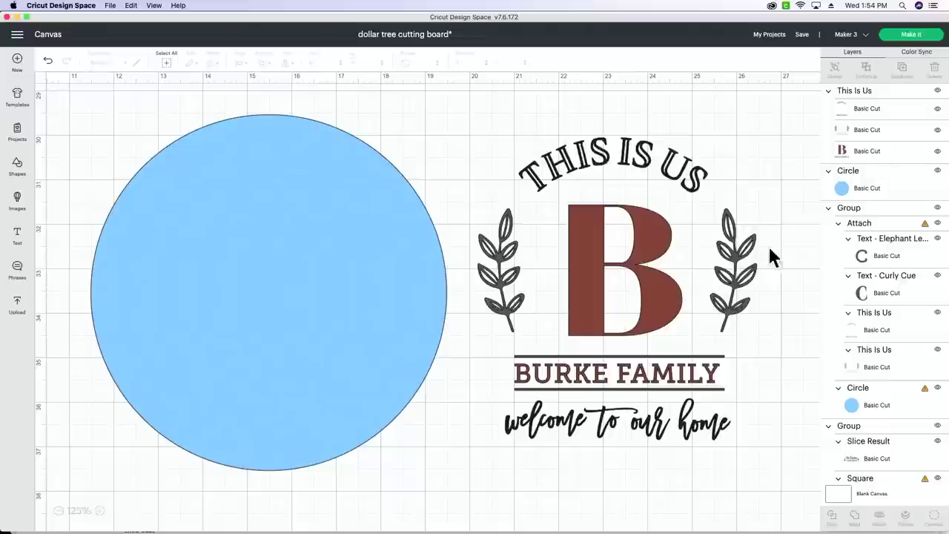
- Examine the This Is Us layer with the large B and family name up close on the canvas
scroll(636, 275, up, 15)
scroll(636, 275, left, 5)
scroll(636, 275, right, 2)
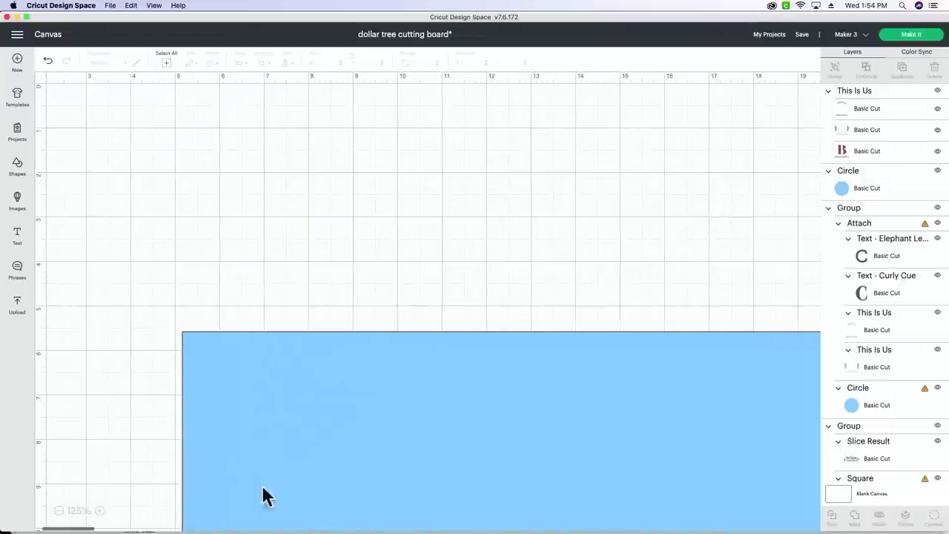
click(59, 511)
click(59, 511)
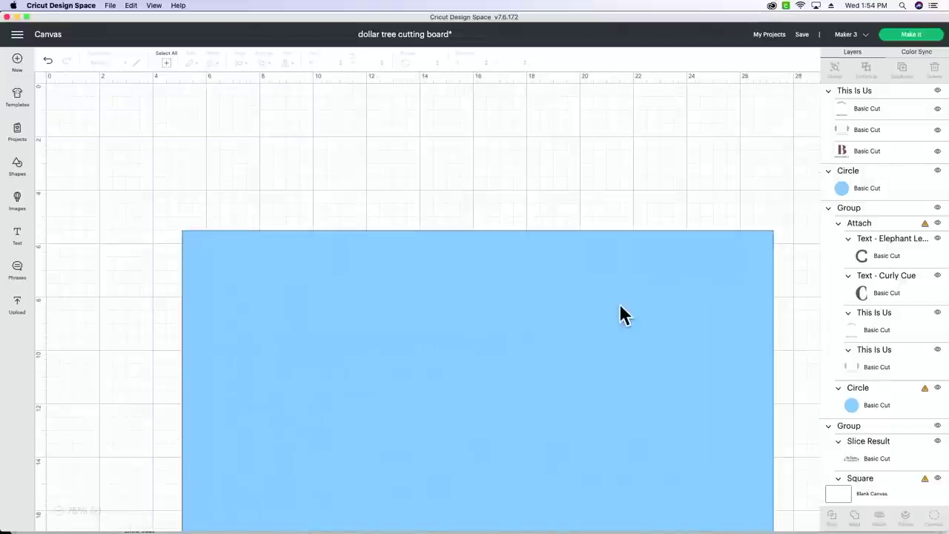
click(925, 151)
scroll(271, 256, up, 3)
scroll(272, 256, left, 2)
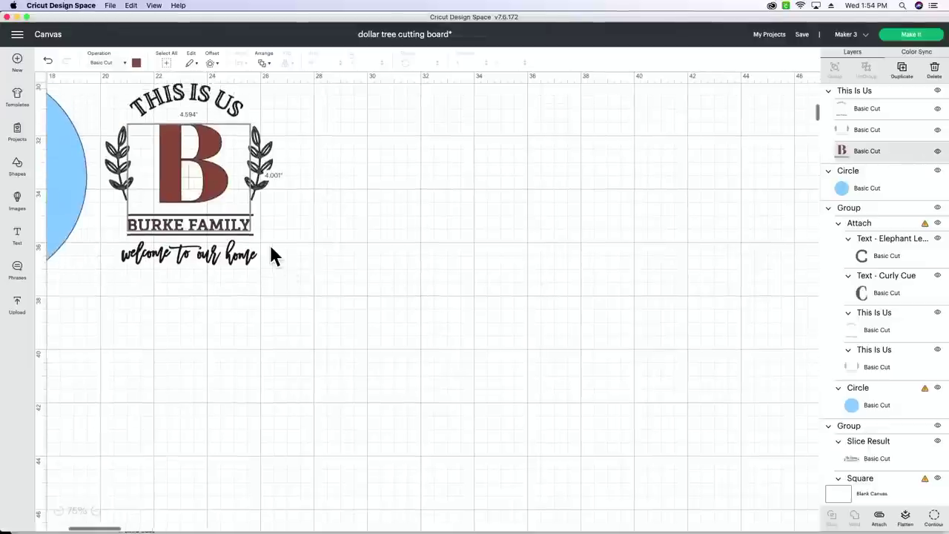
scroll(272, 255, up, 2)
scroll(273, 256, left, 5)
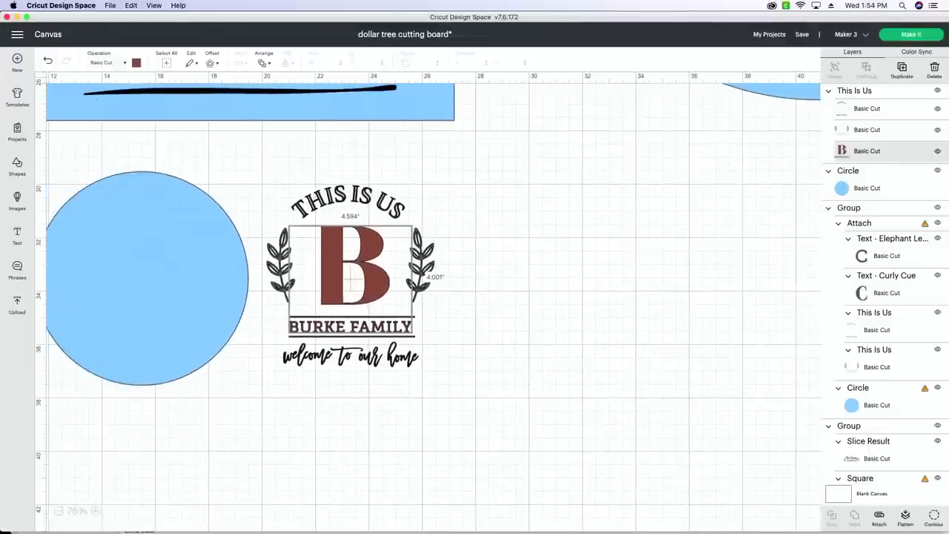
click(97, 511)
click(97, 511)
click(97, 511)
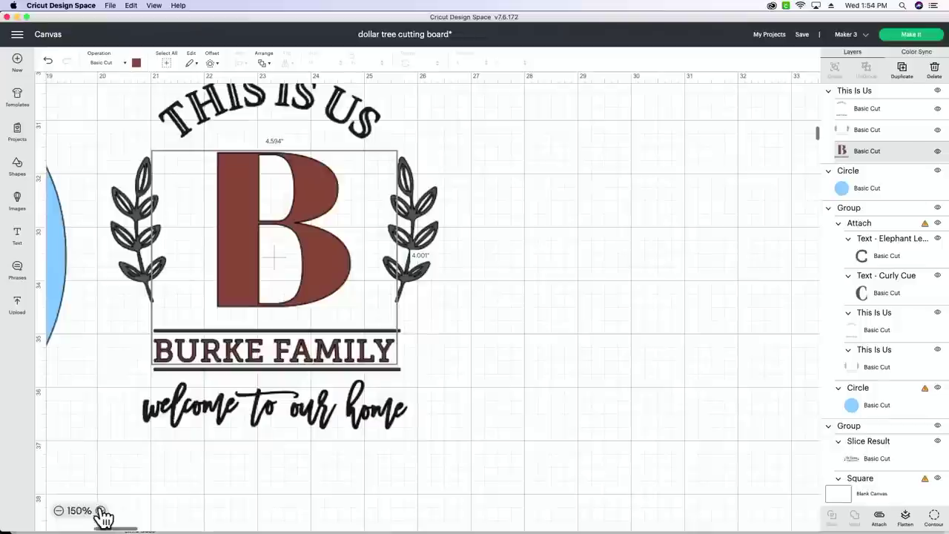
scroll(186, 443, up, 3)
scroll(186, 442, left, 1)
scroll(195, 431, left, 2)
scroll(194, 431, up, 1)
click(557, 442)
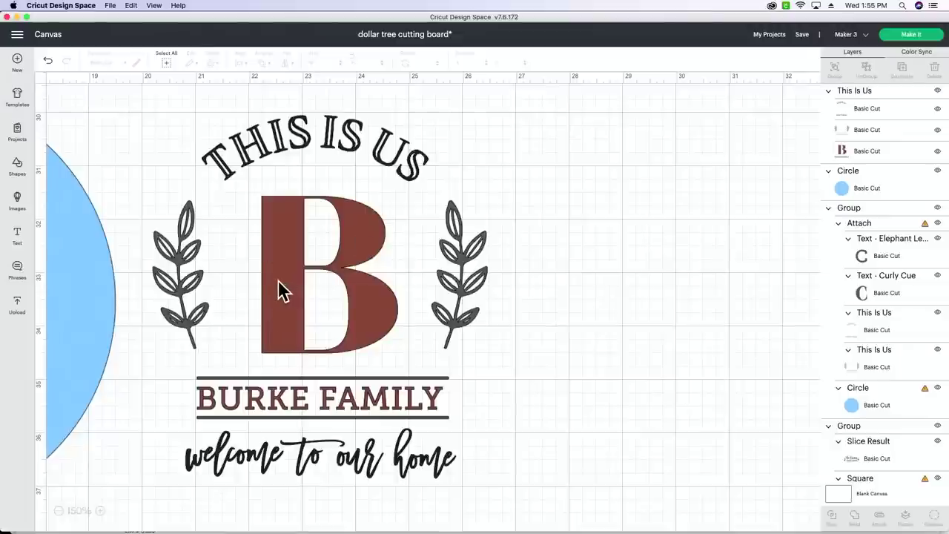
- Add a text object in the Curly Cue font and place it on the empty canvas beside the This Is Us design
click(18, 237)
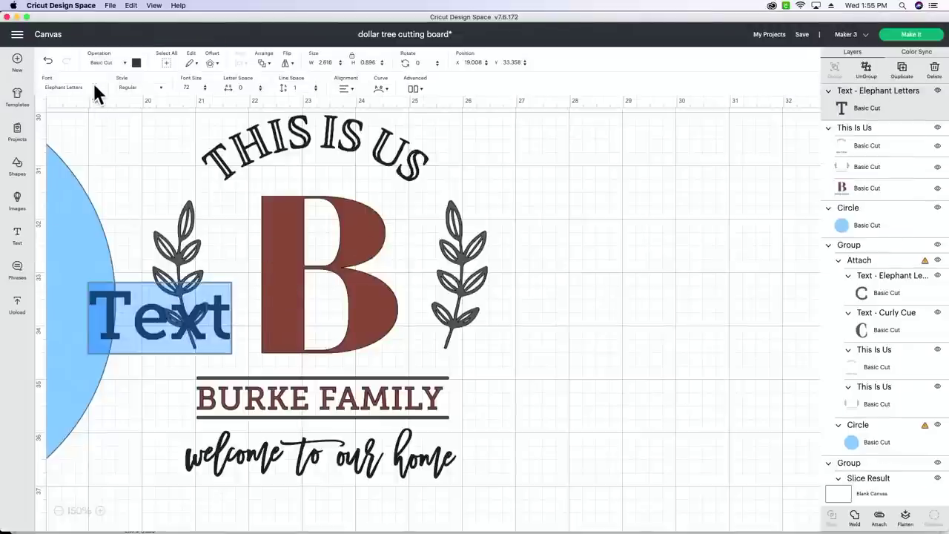
click(95, 89)
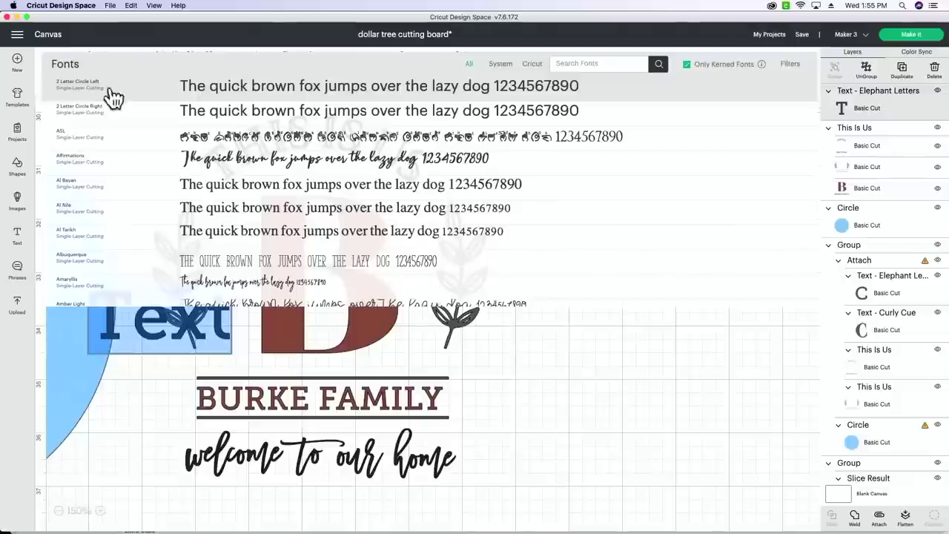
click(610, 64)
text(curly)
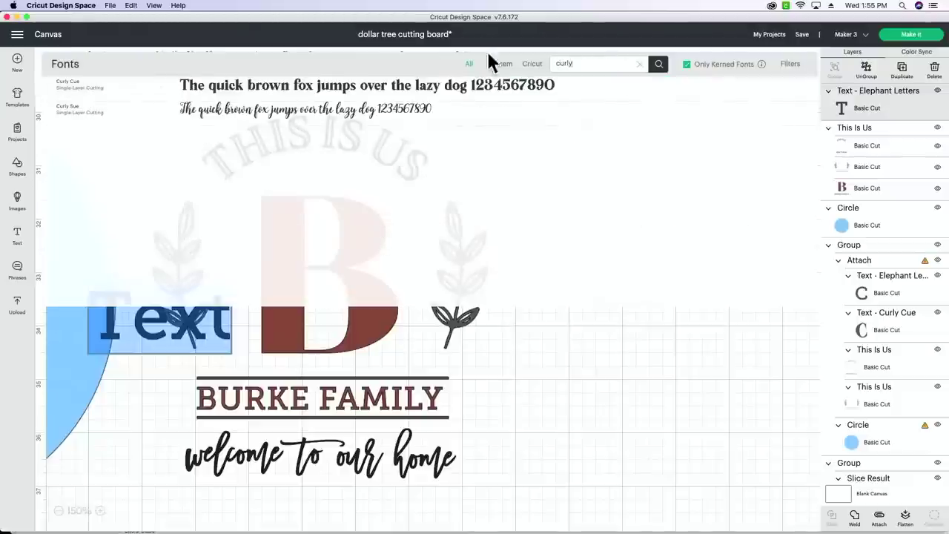
click(307, 86)
drag(156, 330, 602, 228)
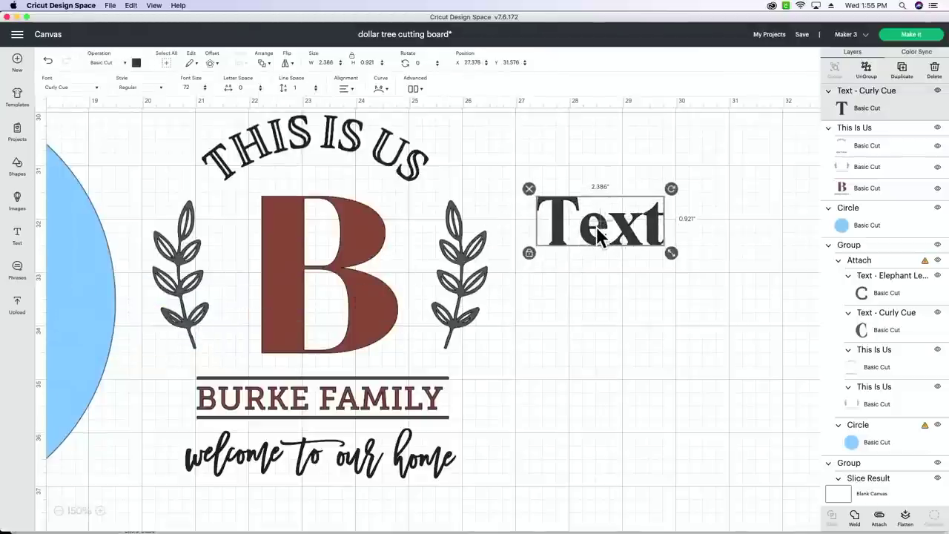
- Change the new text to the letter C and enlarge it to about 2.84 by 3.70 inches
double_click(605, 227)
double_click(608, 228)
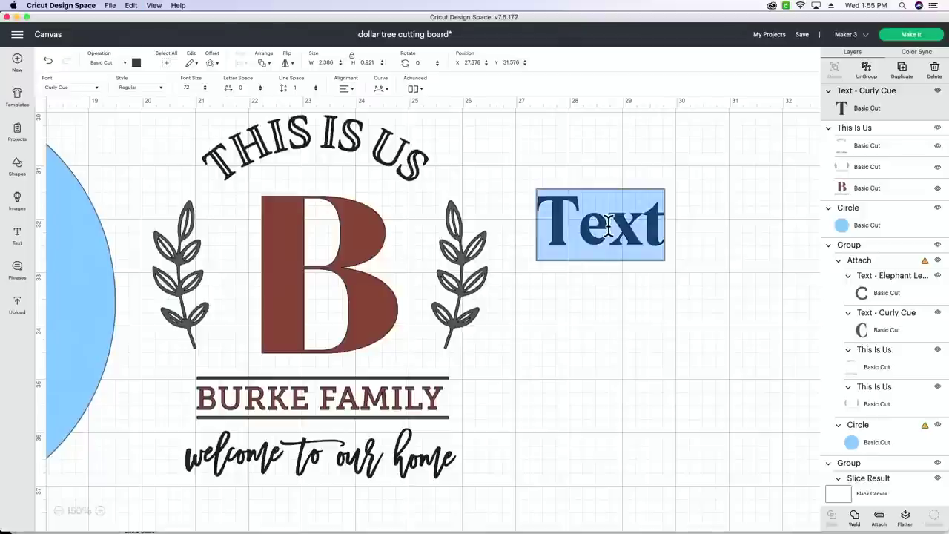
text(C)
click(610, 256)
click(567, 236)
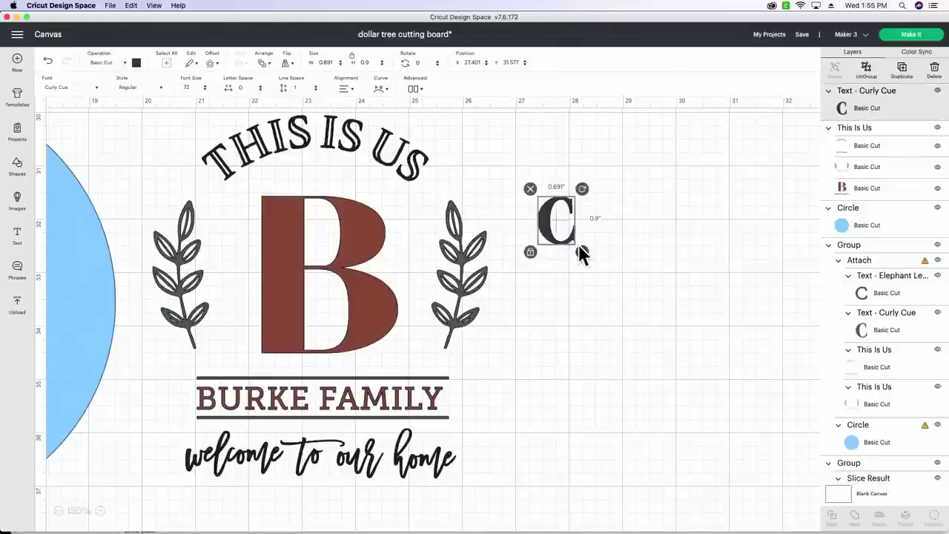
drag(582, 253, 636, 327)
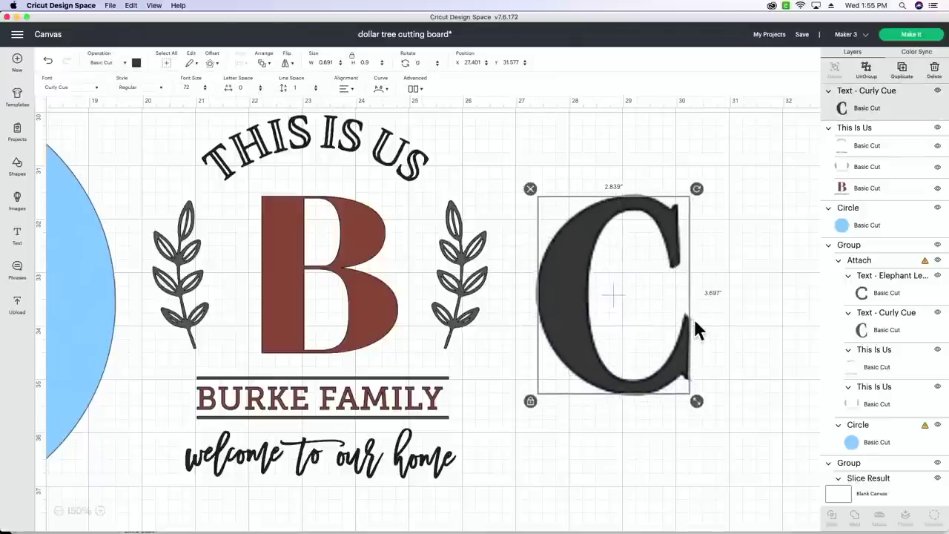
- Move the letter C over the brown B and scale it to about 2.36 by 3.07 inches to match its height
drag(596, 305, 289, 321)
click(375, 363)
click(286, 307)
drag(385, 367, 359, 347)
drag(280, 304, 282, 312)
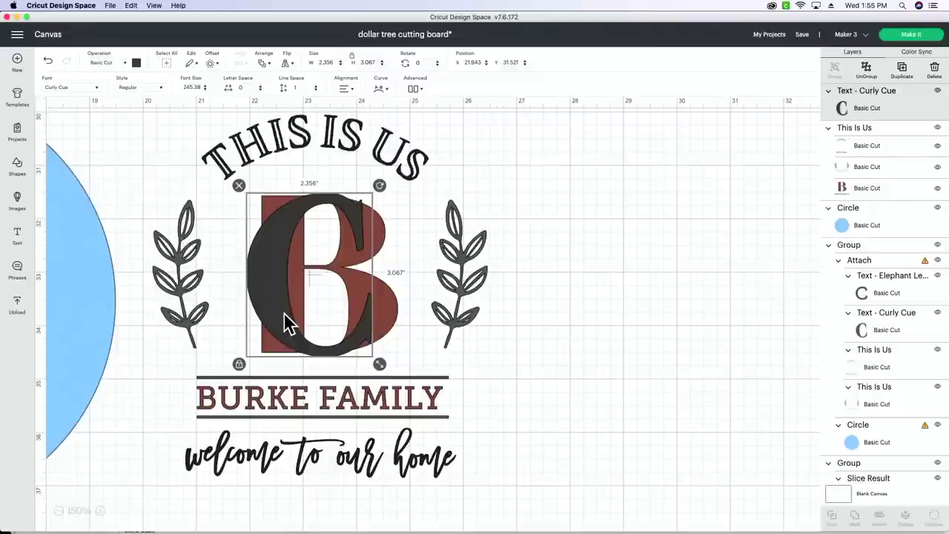
- Add a text object in the Elephant Letters font and place it on the empty canvas beside the This Is Us design
click(19, 236)
click(92, 89)
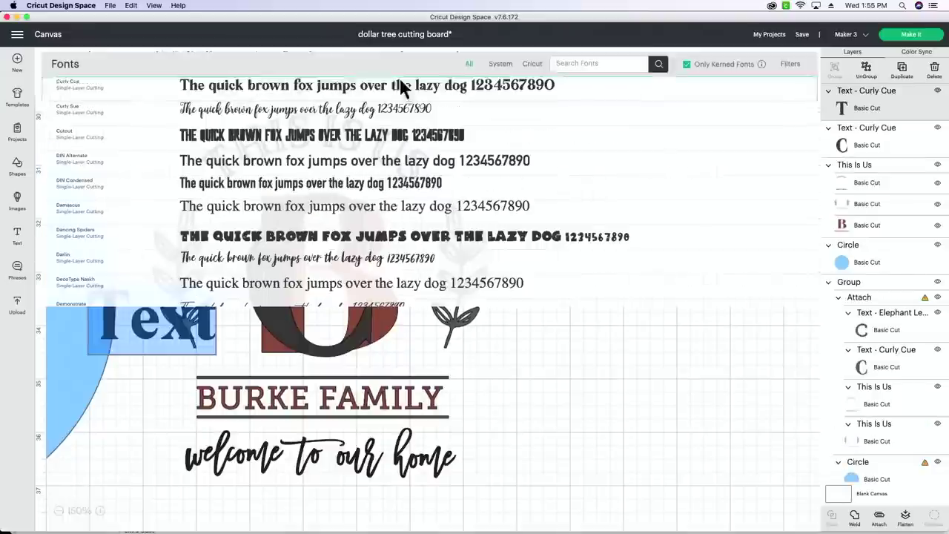
click(564, 62)
text(ele)
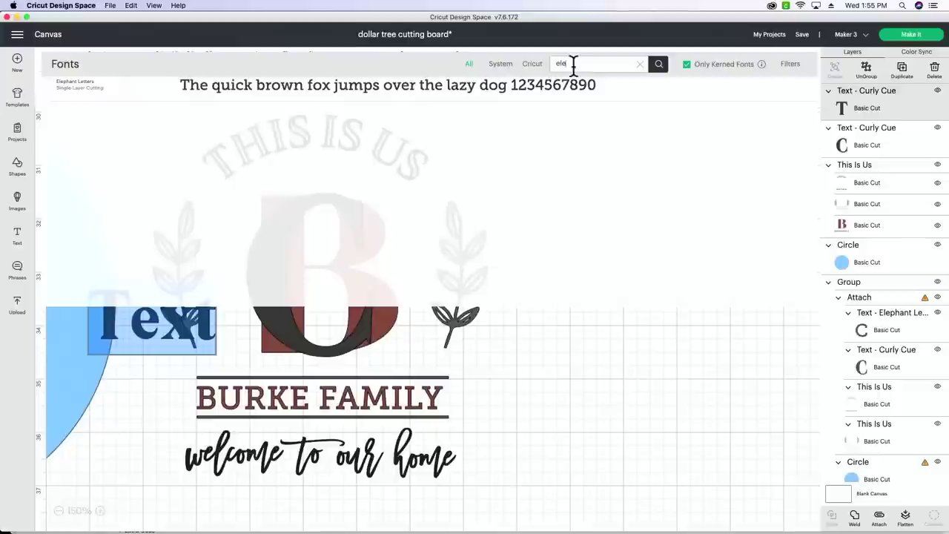
click(387, 89)
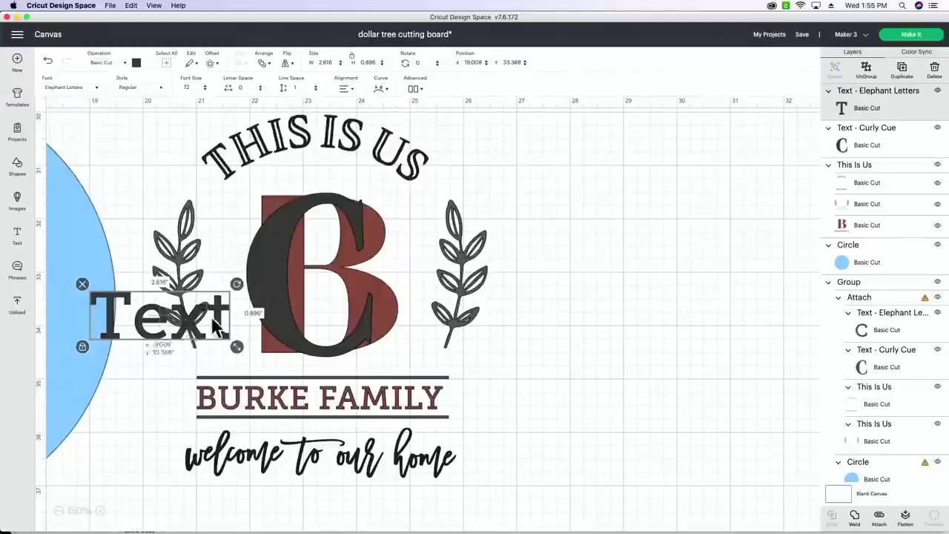
drag(198, 319, 630, 378)
- Replace the placeholder text with the new surname followed by FAMILY, all in capitals on one line
double_click(628, 379)
key(super+a)
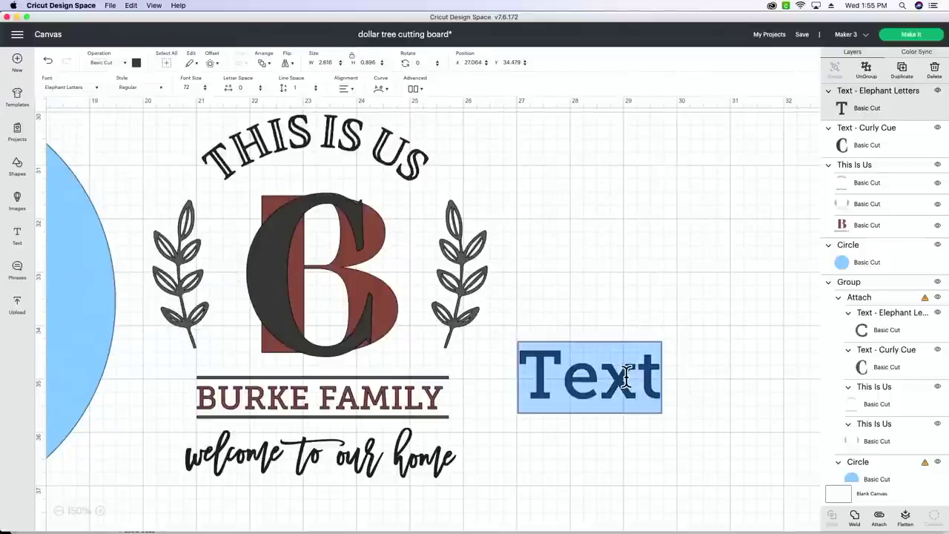
text(CRAWFO)
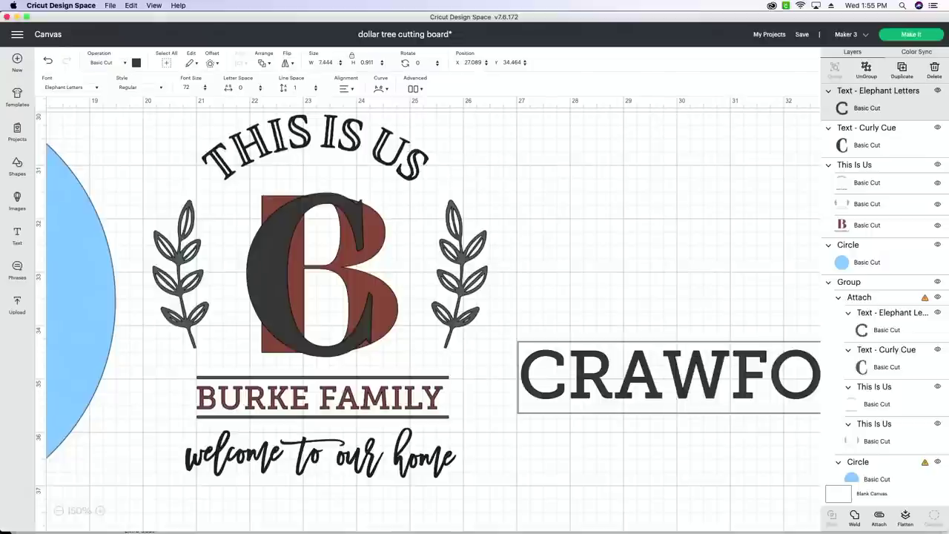
key(Return)
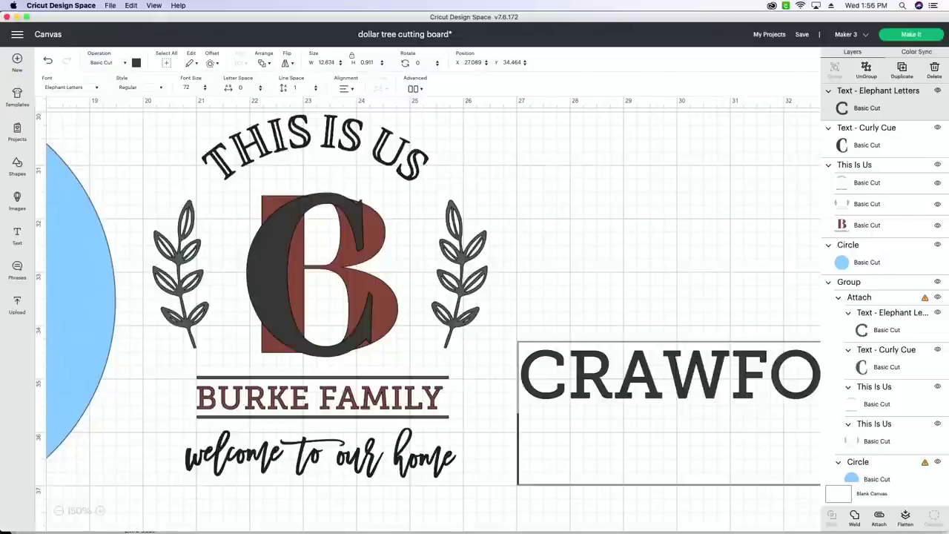
key(BackSpace)
drag(712, 397, 520, 386)
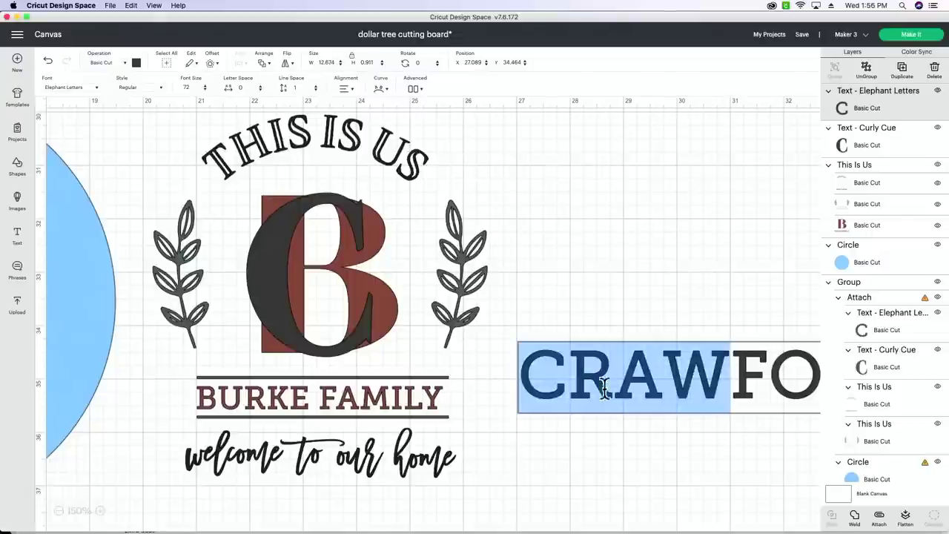
click(622, 437)
- Move the new family name over the old one and scale it to about 4.45 by 0.32 inches to fit between the lines
drag(599, 412, 254, 400)
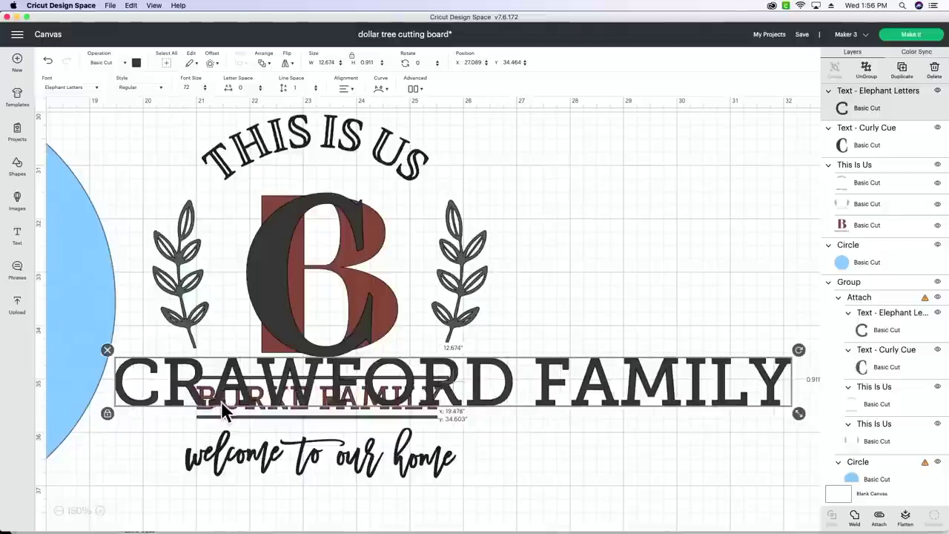
drag(804, 414, 444, 412)
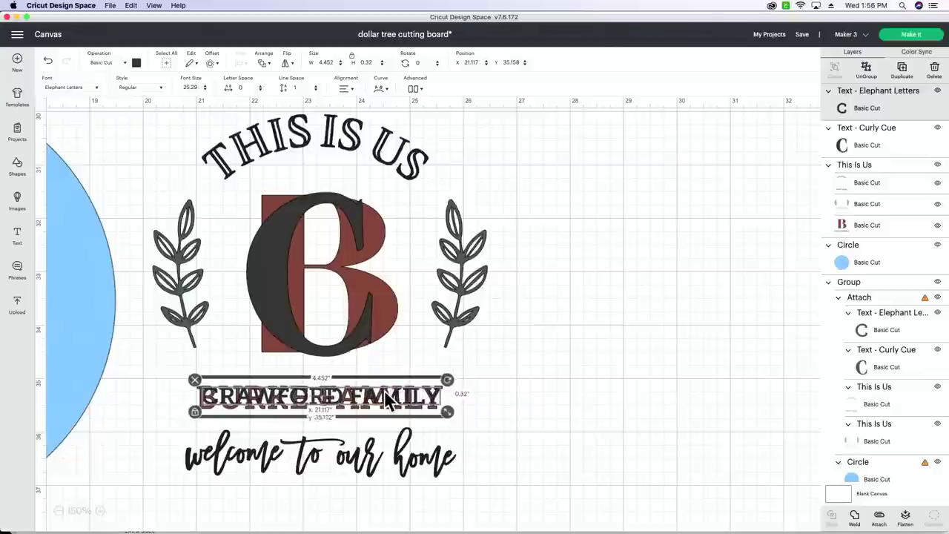
drag(388, 398, 385, 400)
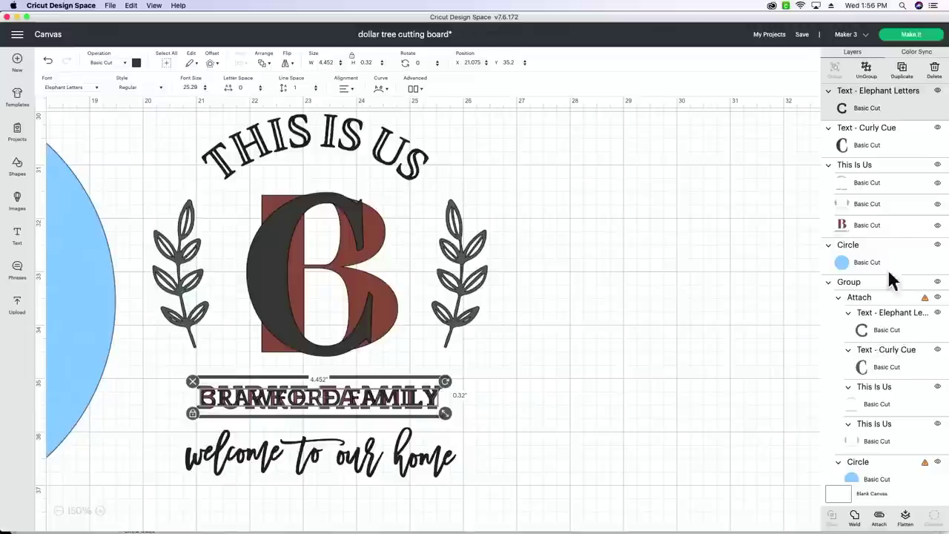
- Hide the This Is Us layer containing the brown B and the old family name
click(938, 226)
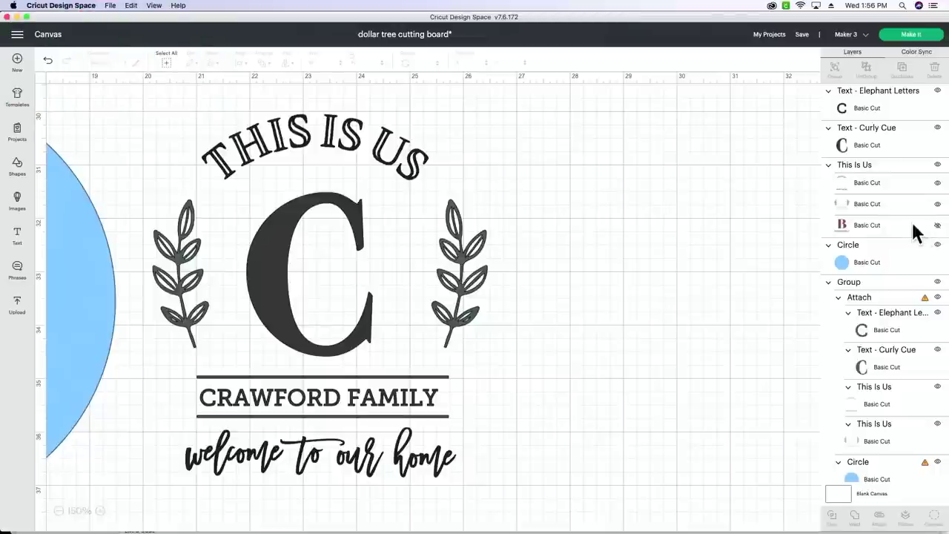
click(937, 227)
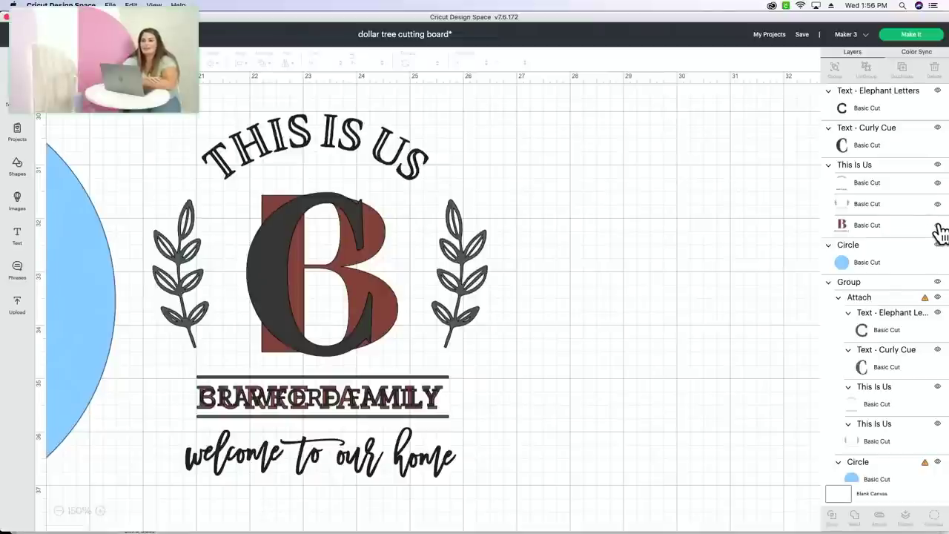
click(938, 225)
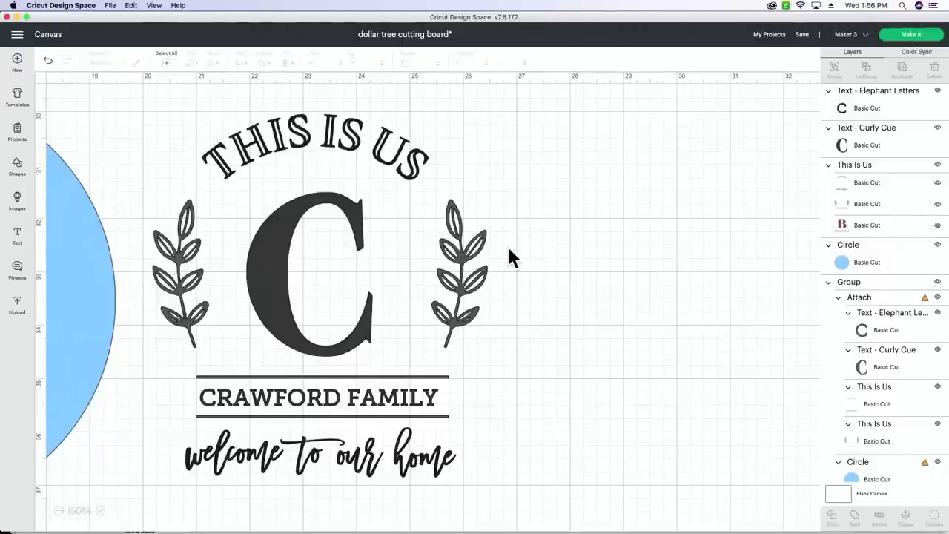
- Weld the visible This Is Us design with the new texts, move it aside, and scale it to about 4.54 by 4.92 inches
drag(579, 118, 165, 512)
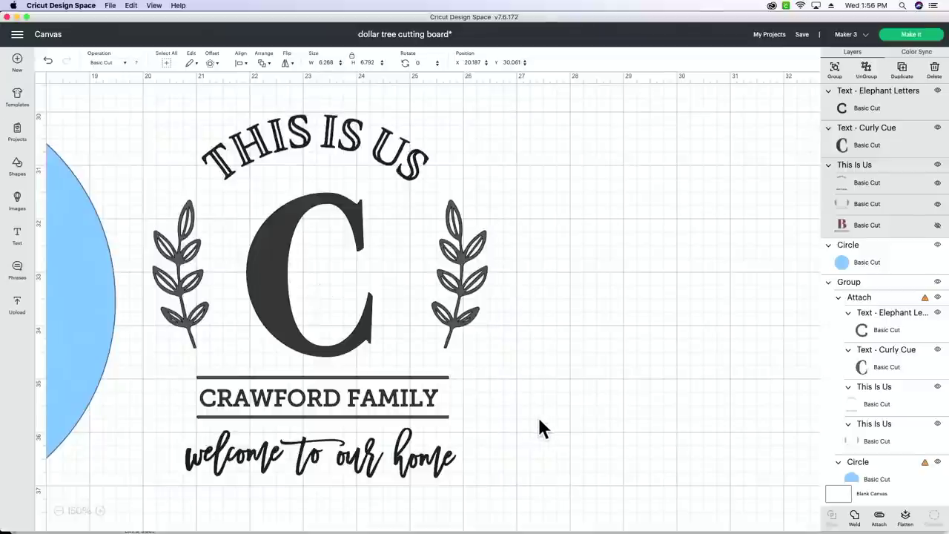
click(856, 519)
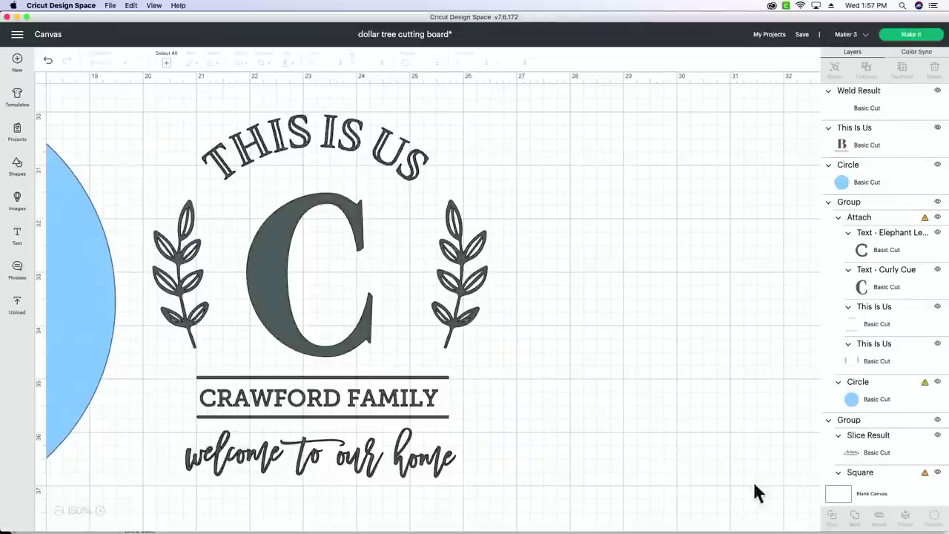
drag(335, 332, 445, 353)
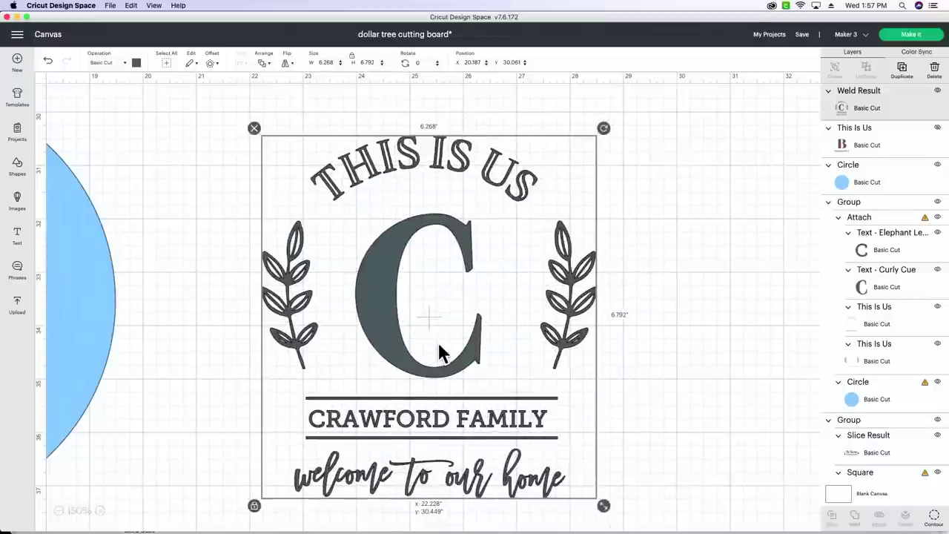
drag(604, 506, 511, 401)
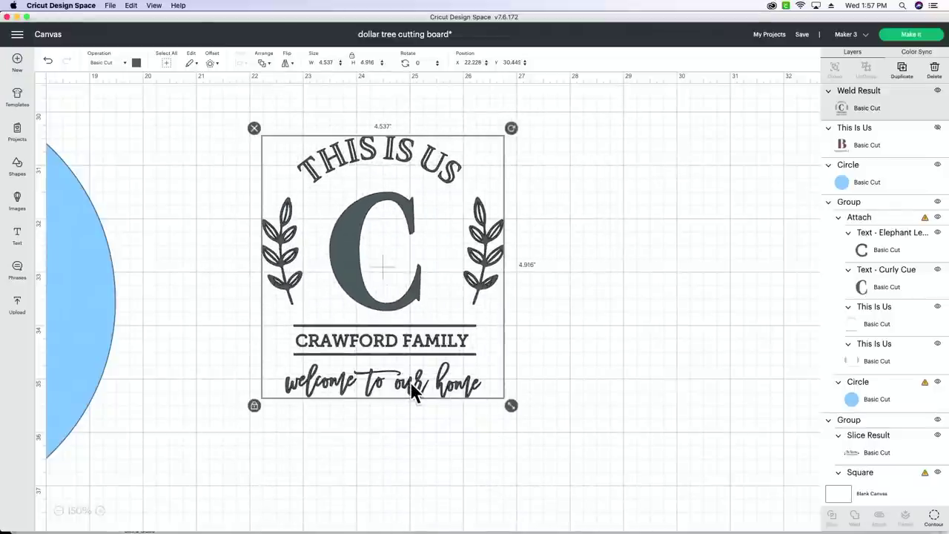
- Position the welded design centrally on the blue circle and enlarge it to about 6.25 by 6.77 inches
scroll(413, 390, left, 10)
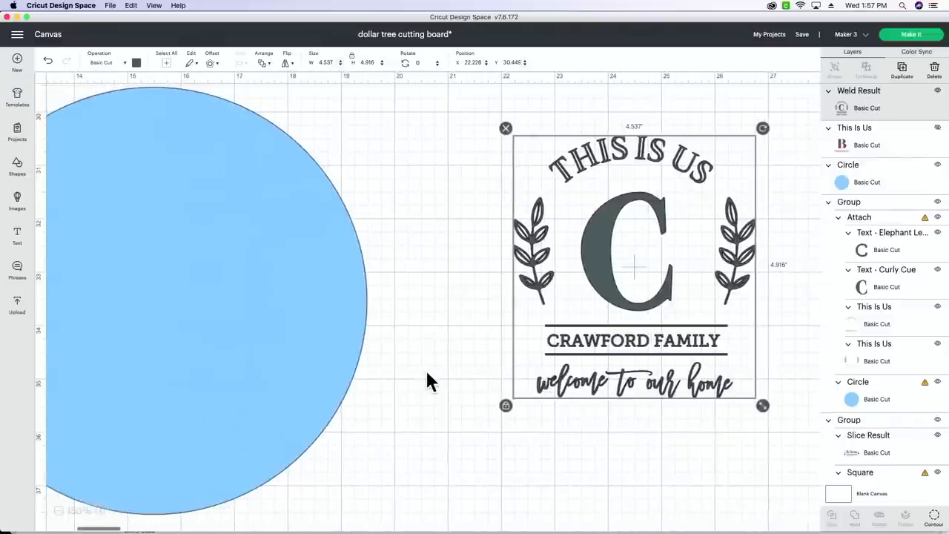
drag(737, 328, 241, 303)
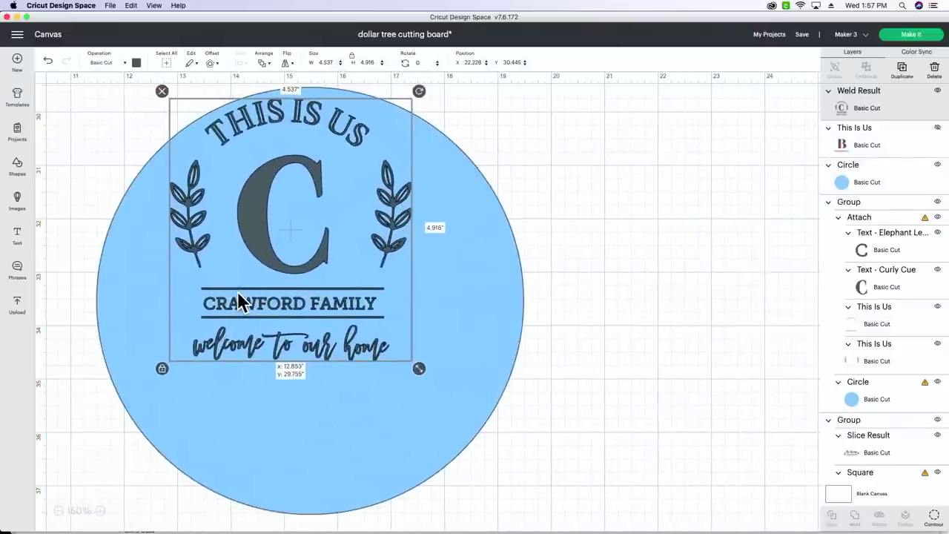
click(337, 375)
drag(426, 379, 528, 468)
drag(322, 393, 294, 393)
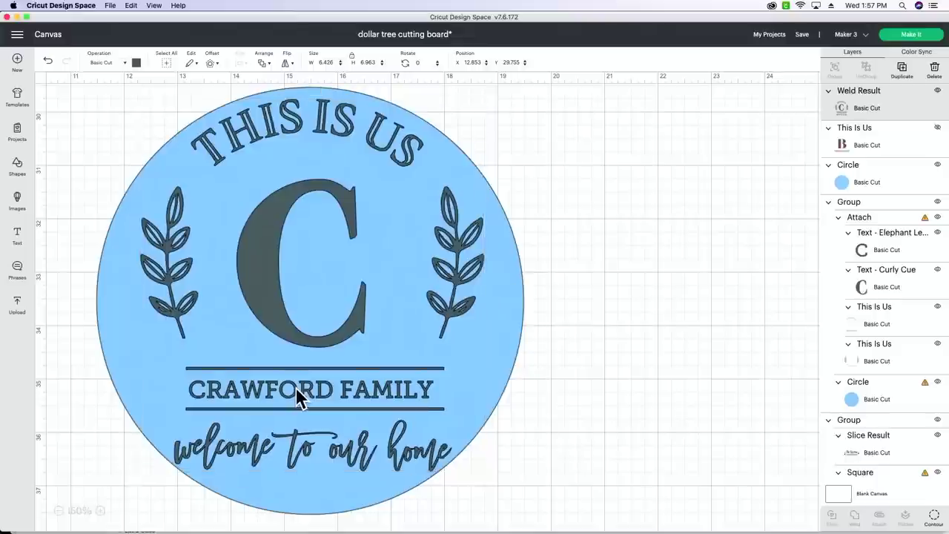
drag(491, 479, 482, 468)
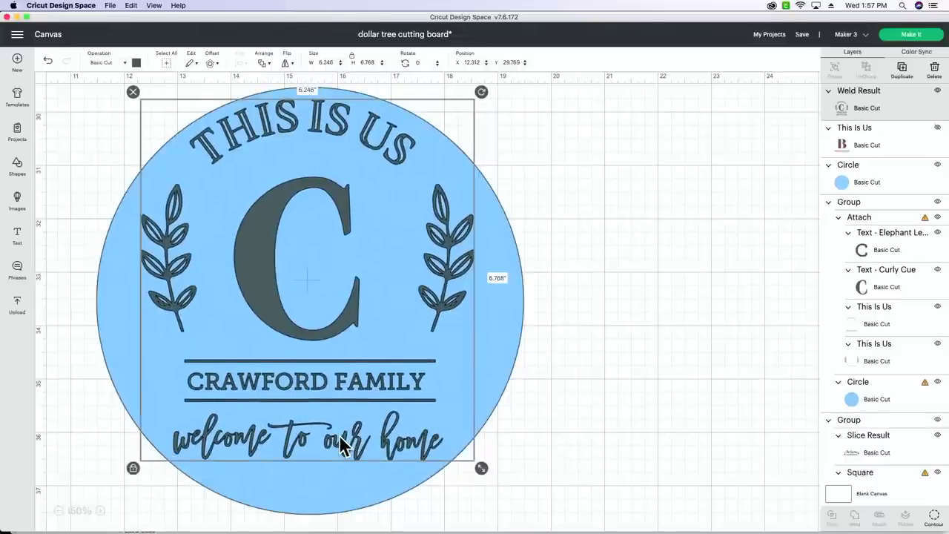
drag(340, 437, 353, 443)
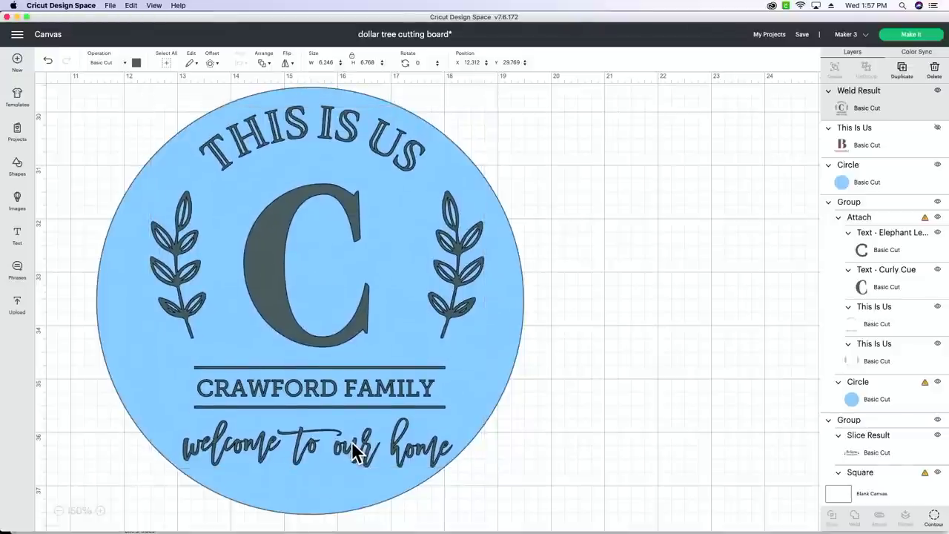
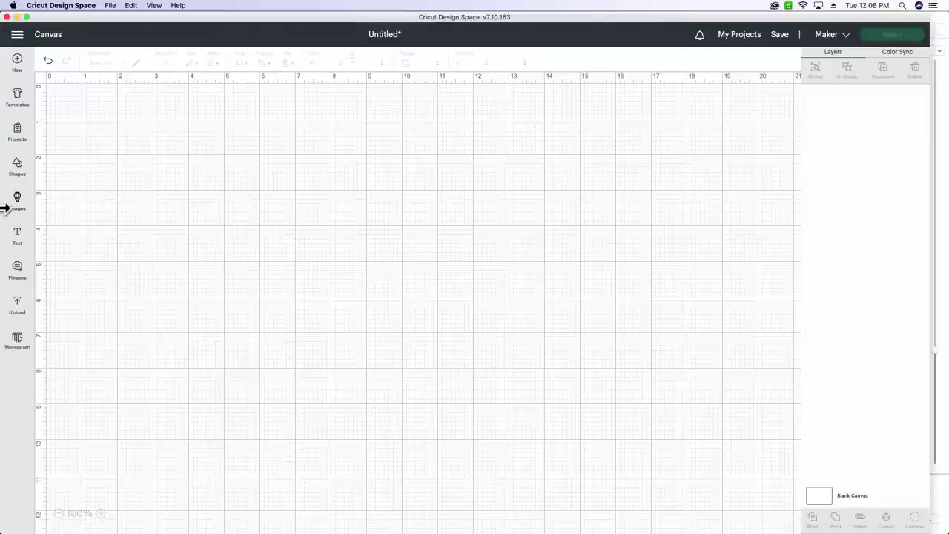
- Add the first name in possessive form as Chiffon text on the blank canvas and enlarge it to about 5.93 by 2.60 inches
click(17, 236)
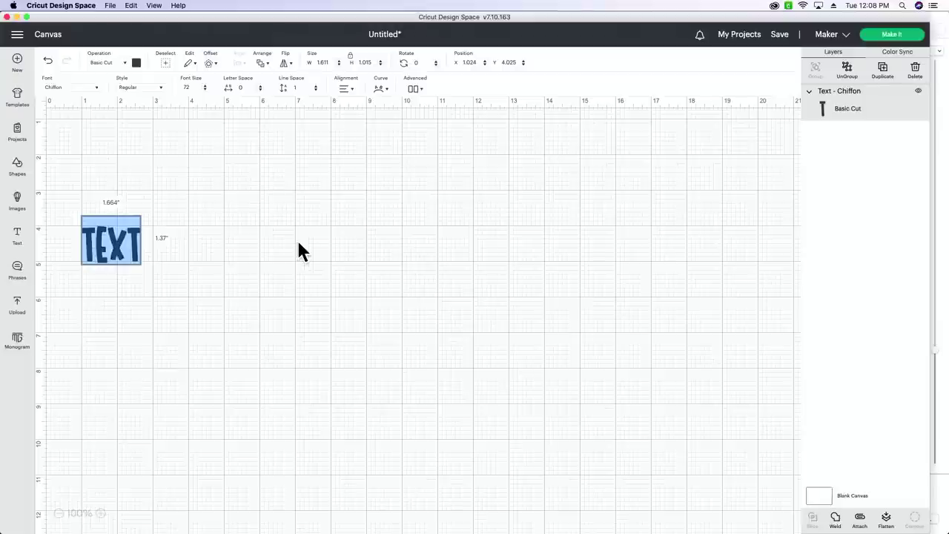
text(Anni)
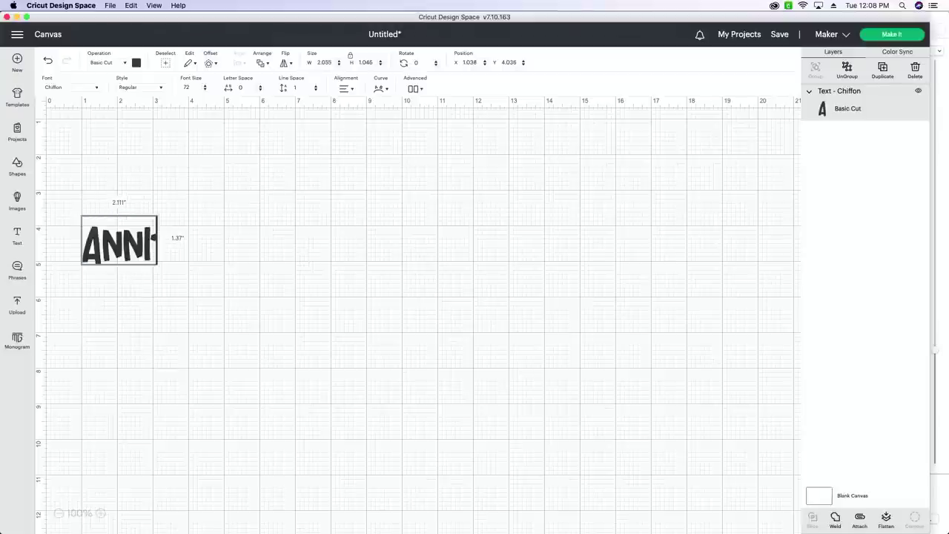
text(s)
click(228, 322)
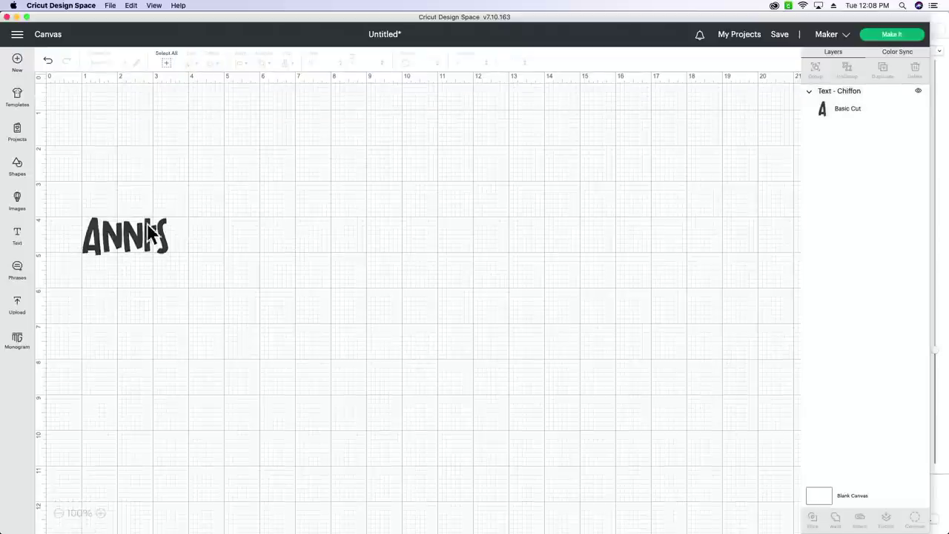
drag(148, 231, 349, 228)
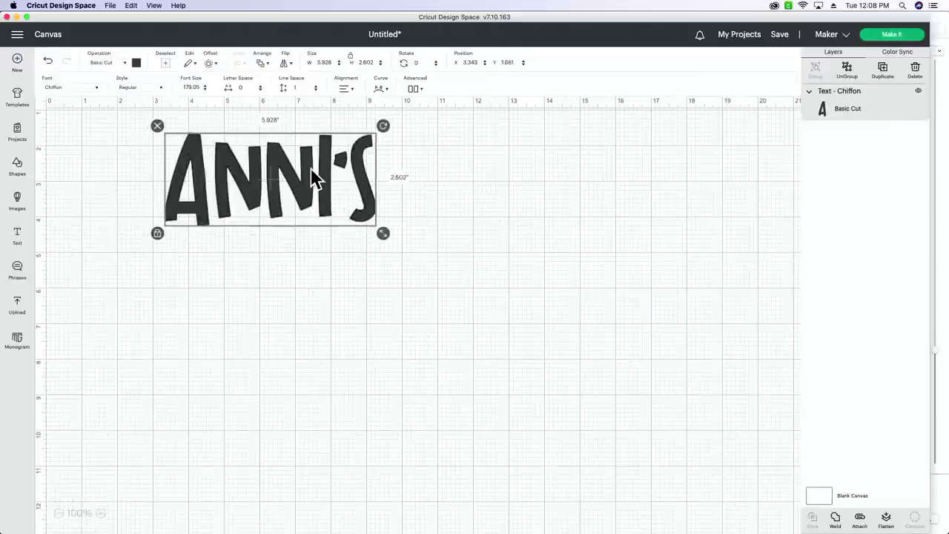
drag(311, 178, 330, 237)
- Add a Busy Book text in Chiffon, place it below the name, and scale it to about 5.66 by 1.16 inches
click(22, 236)
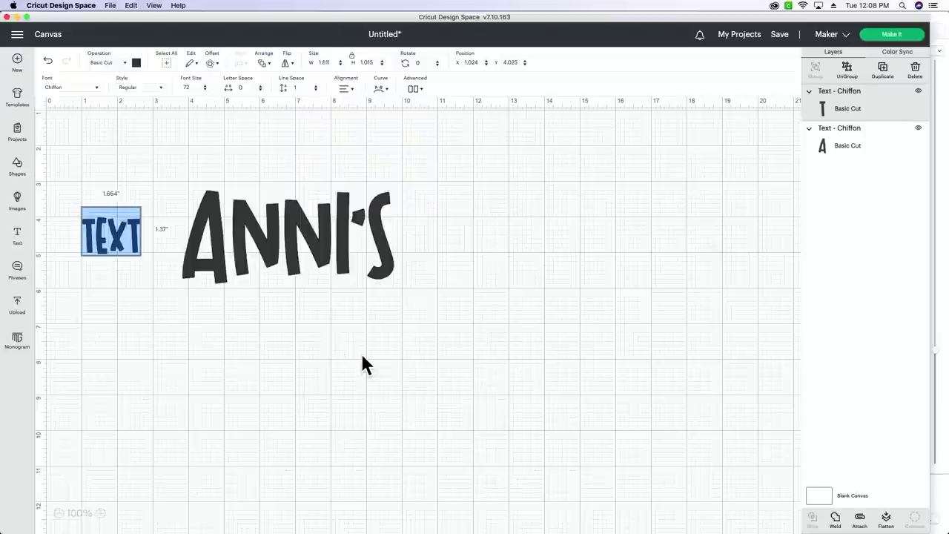
text(Busy Book)
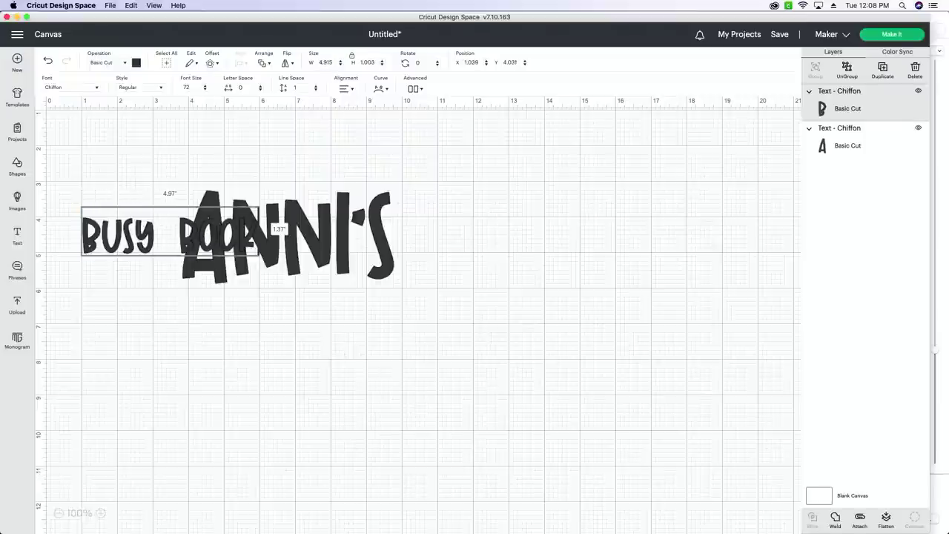
click(283, 345)
drag(136, 230, 236, 300)
mouse_move(365, 335)
mouse_down()
mouse_move(390, 338)
mouse_move(357, 324)
mouse_up()
click(367, 411)
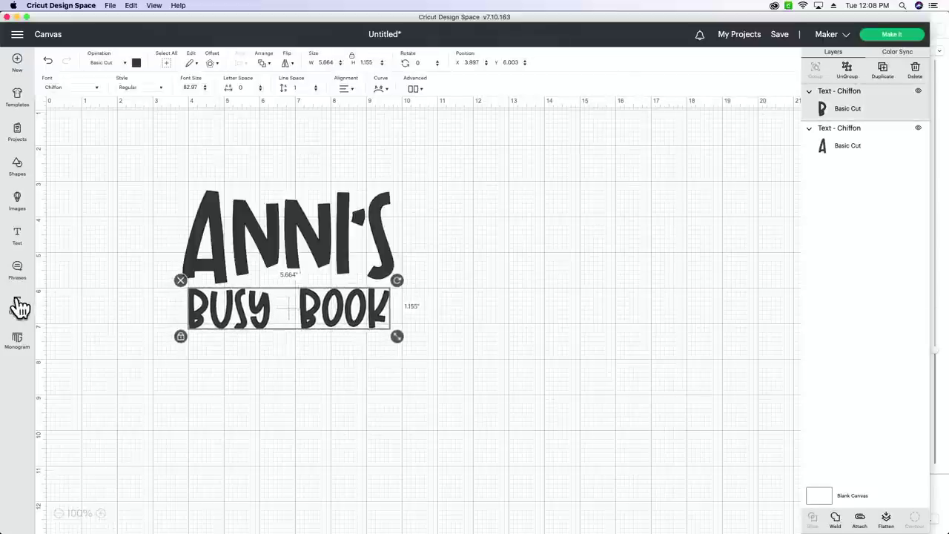
- Switch to Google Chrome and search the Makers Gonna Learn cut files for FAMILY
mouse_move(363, 511)
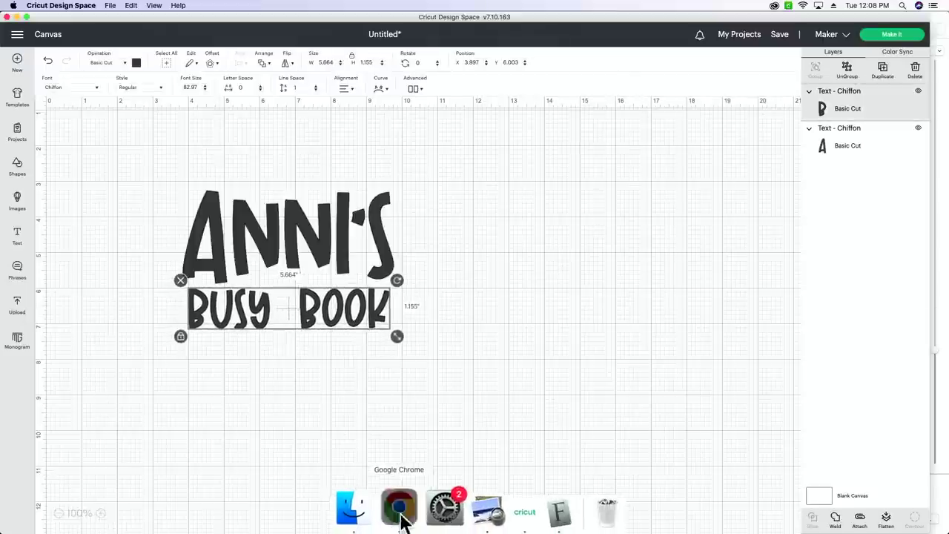
click(401, 519)
double_click(380, 320)
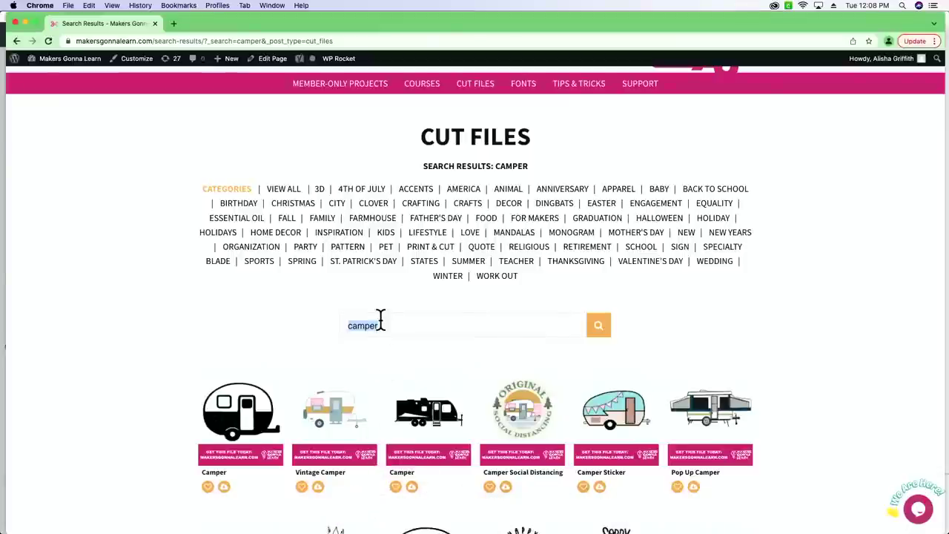
text(FAMILY)
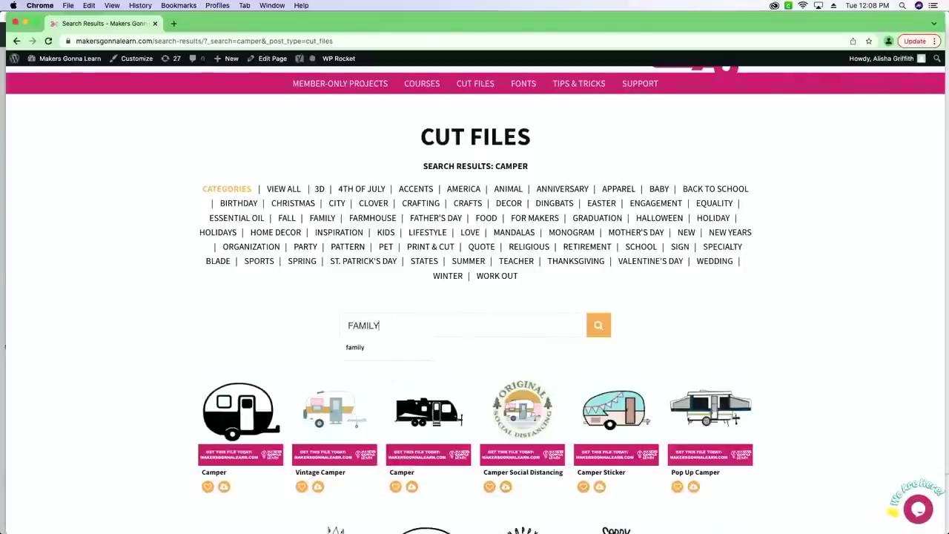
key(Return)
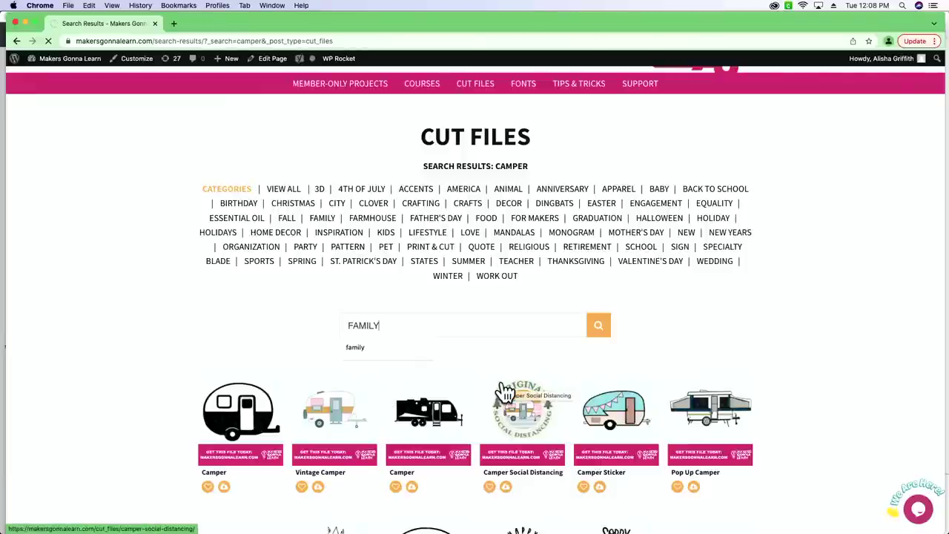
scroll(850, 404, down, 2)
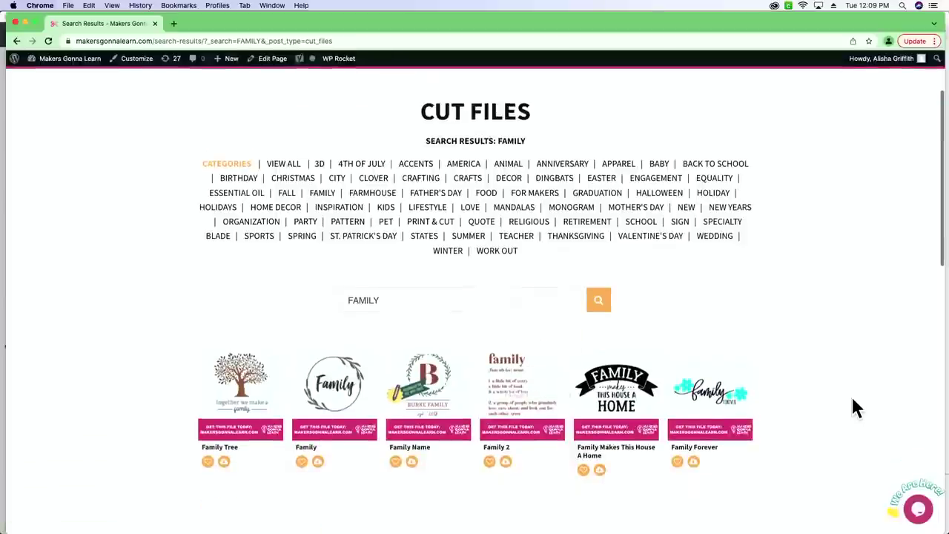
- Download the Family Forever cut file, open the zip, and open the extracted 22.family_forever (1) folder
click(694, 461)
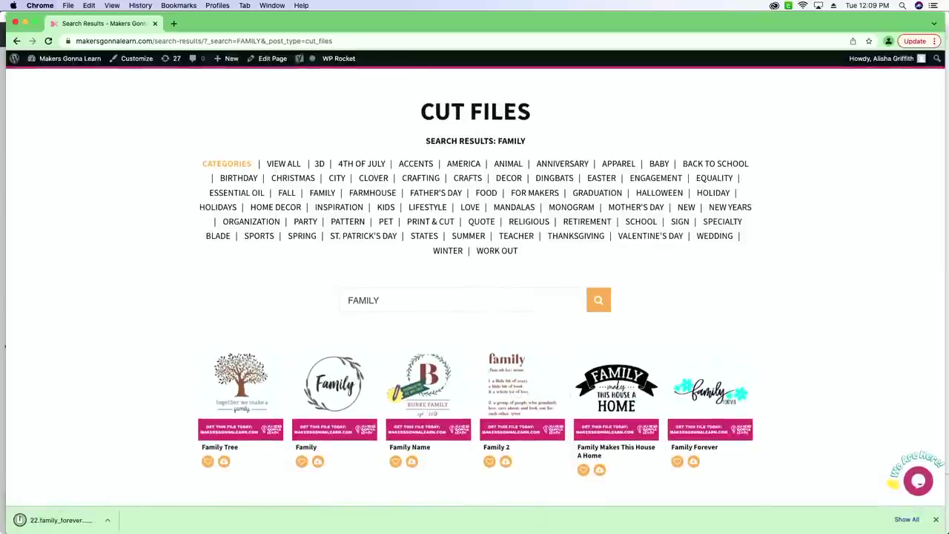
click(45, 520)
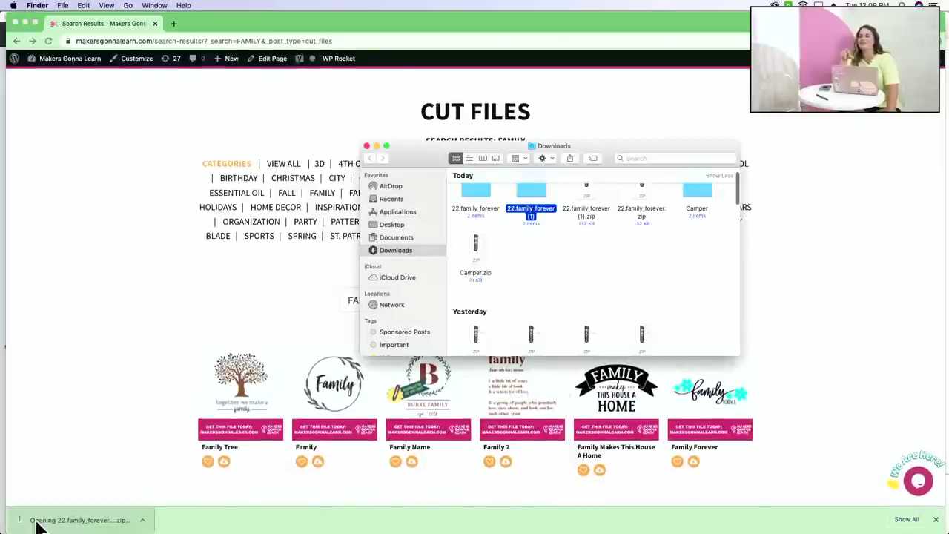
double_click(531, 194)
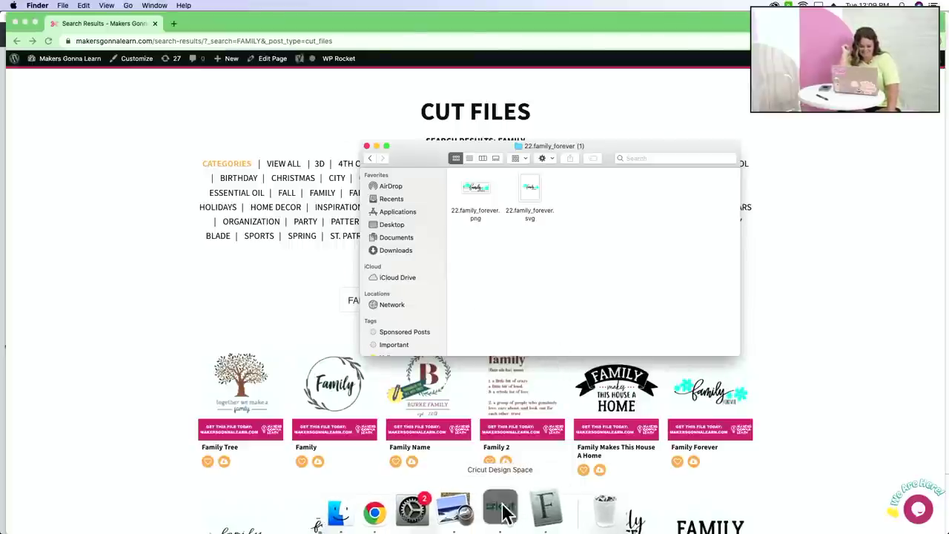
- Switch to Cricut Design Space and add the previously uploaded Family Forever image to the canvas
click(501, 506)
click(19, 306)
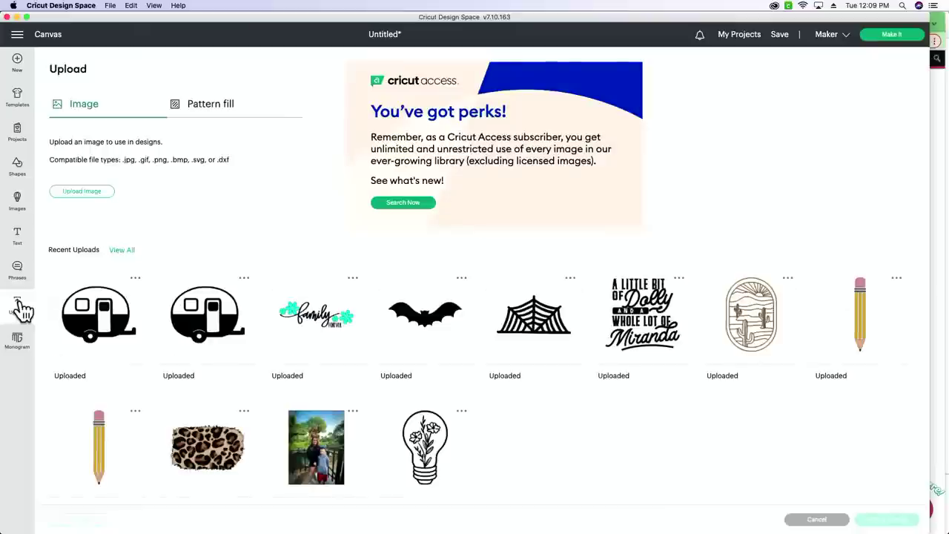
click(336, 324)
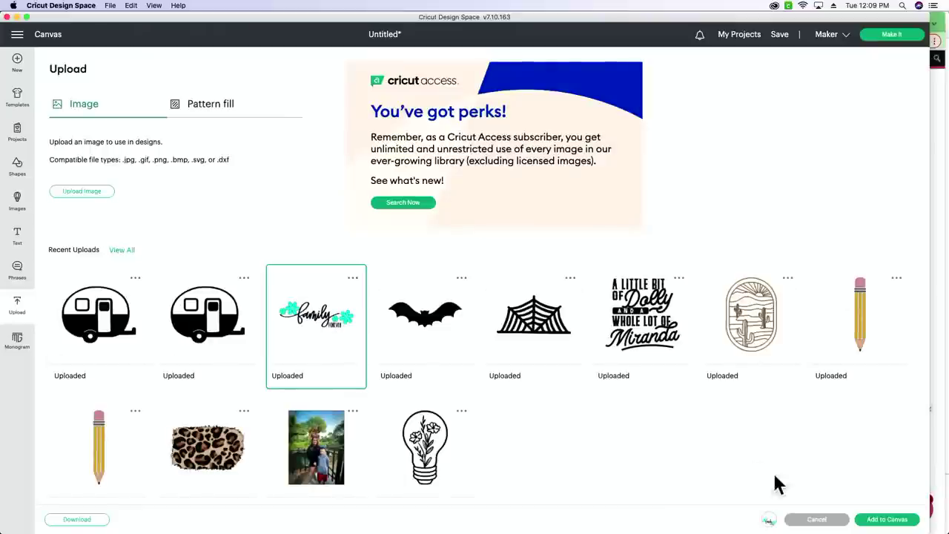
click(882, 519)
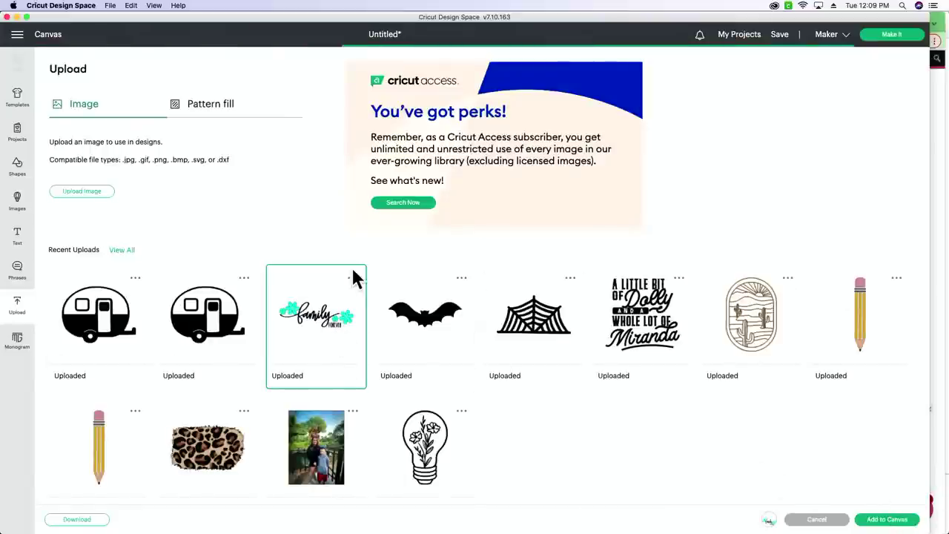
- Ungroup the Family Forever image and delete its black lettering, keeping the turquoise flowers
drag(547, 237, 652, 443)
click(847, 68)
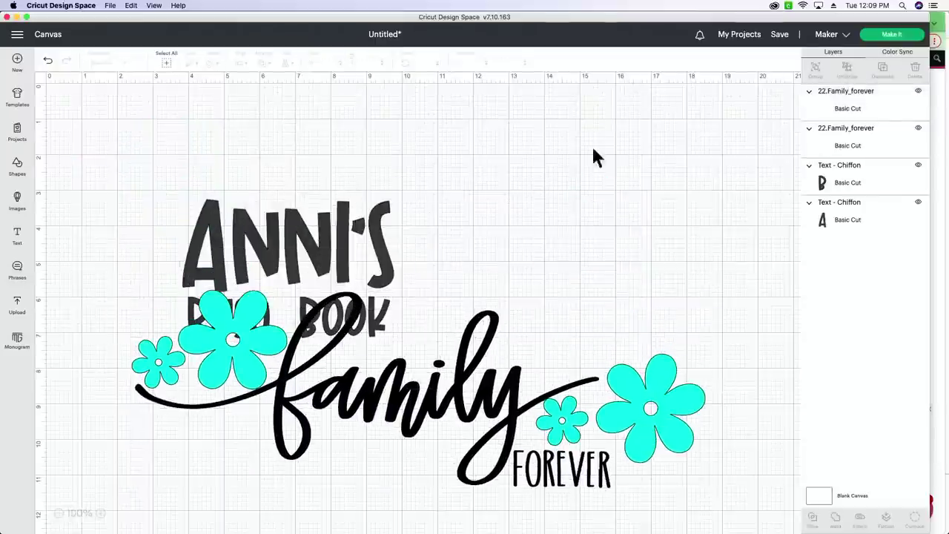
click(455, 371)
key(Delete)
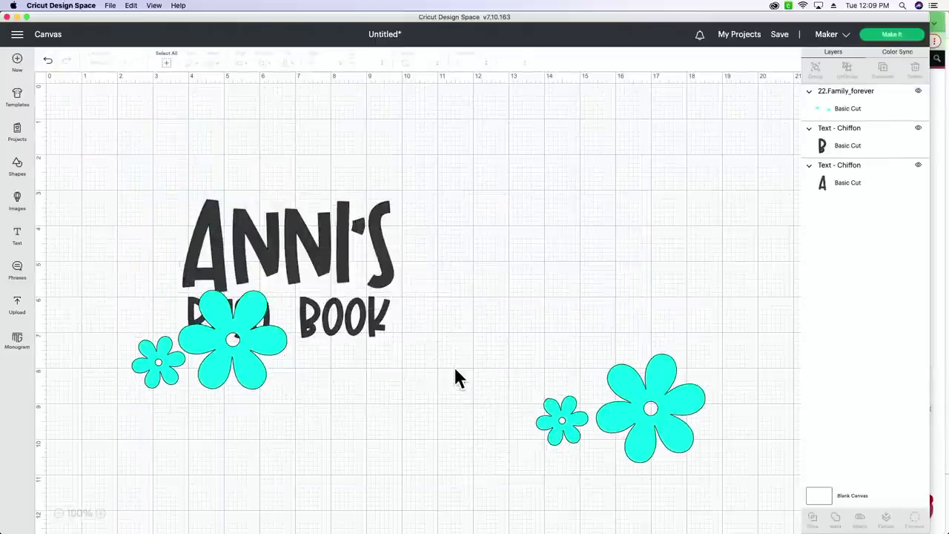
- Move the flower layer below the title and hide all its contours except one large flower and its centre circle
drag(621, 434, 602, 478)
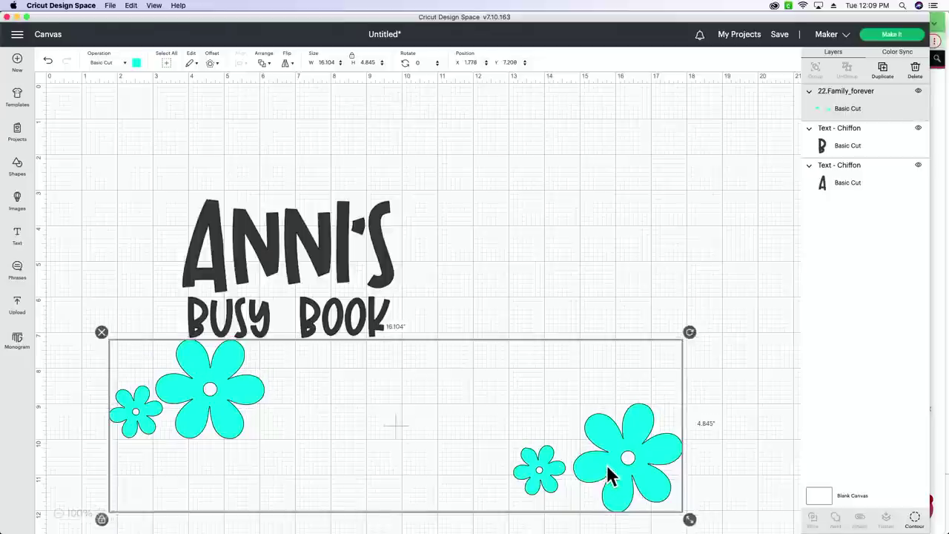
scroll(611, 467, down, 2)
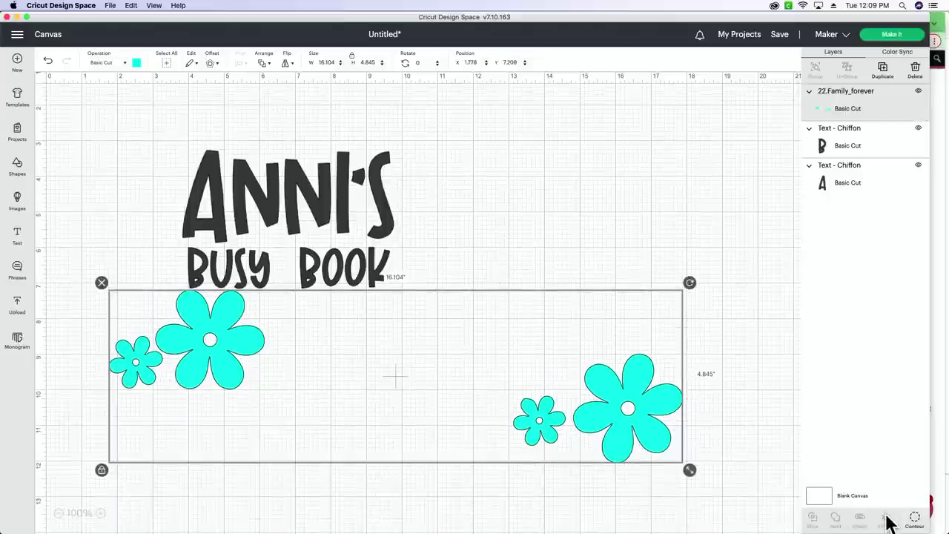
click(914, 520)
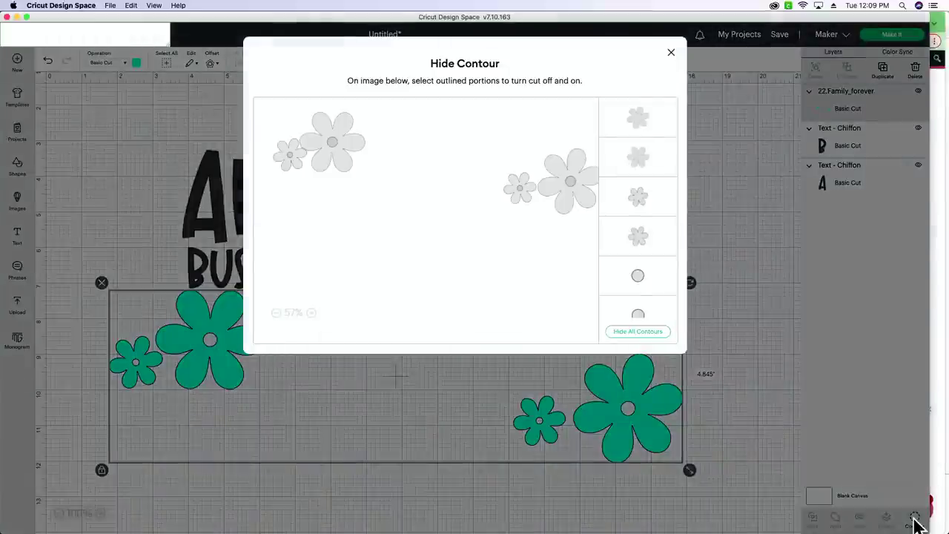
click(636, 332)
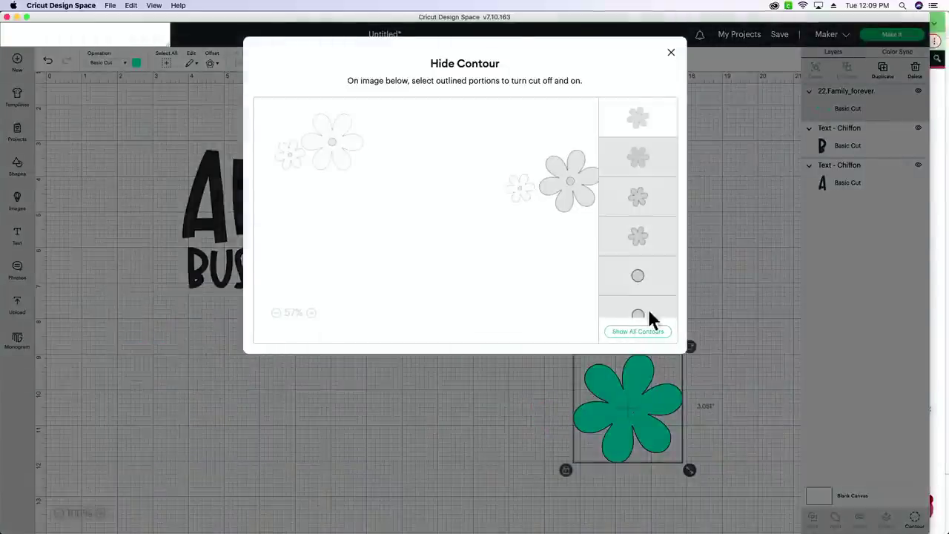
scroll(656, 293, down, 1)
click(635, 233)
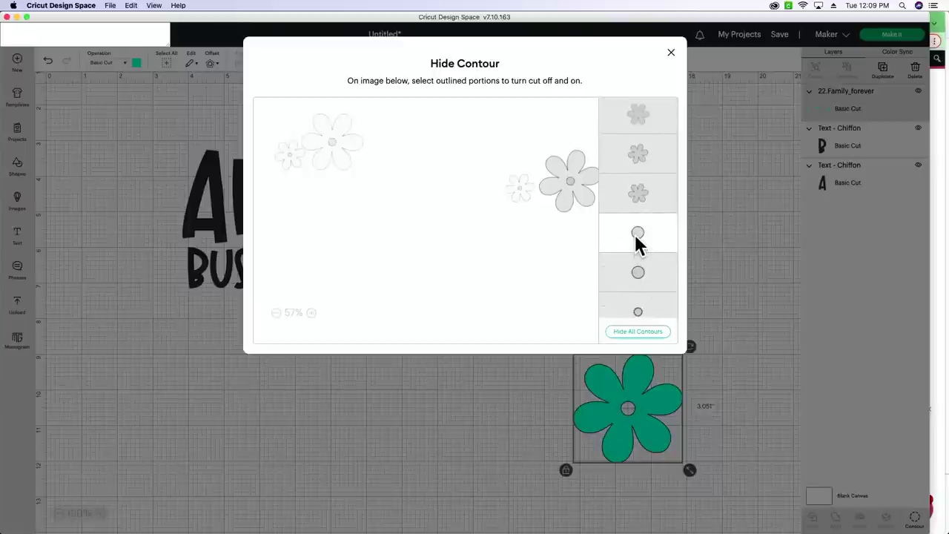
click(667, 55)
- Place the flower beside the name at about 1.82 by 1.81 inches and add a smaller duplicate beneath it
drag(659, 417, 485, 207)
drag(519, 258, 480, 221)
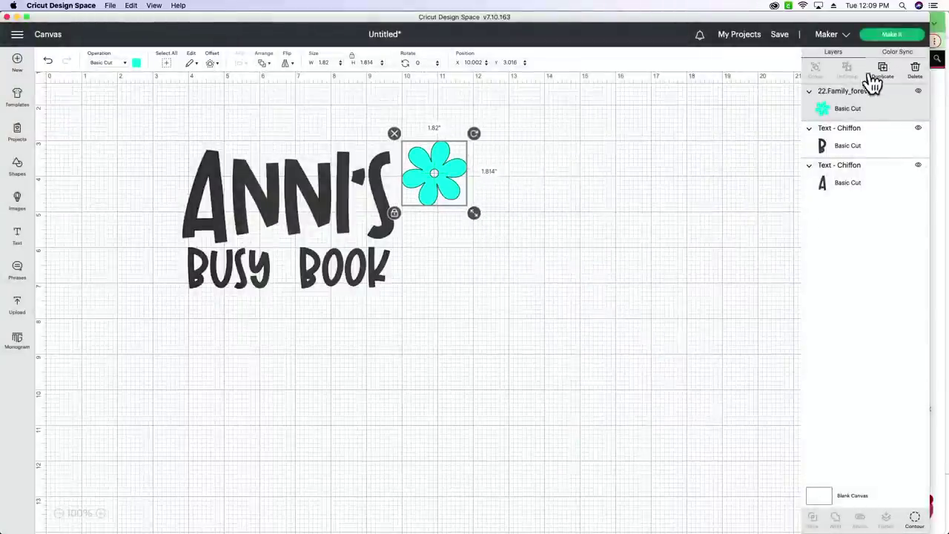
click(883, 71)
drag(489, 280, 448, 242)
mouse_move(444, 231)
mouse_down()
mouse_move(434, 221)
mouse_move(427, 230)
mouse_up()
click(495, 236)
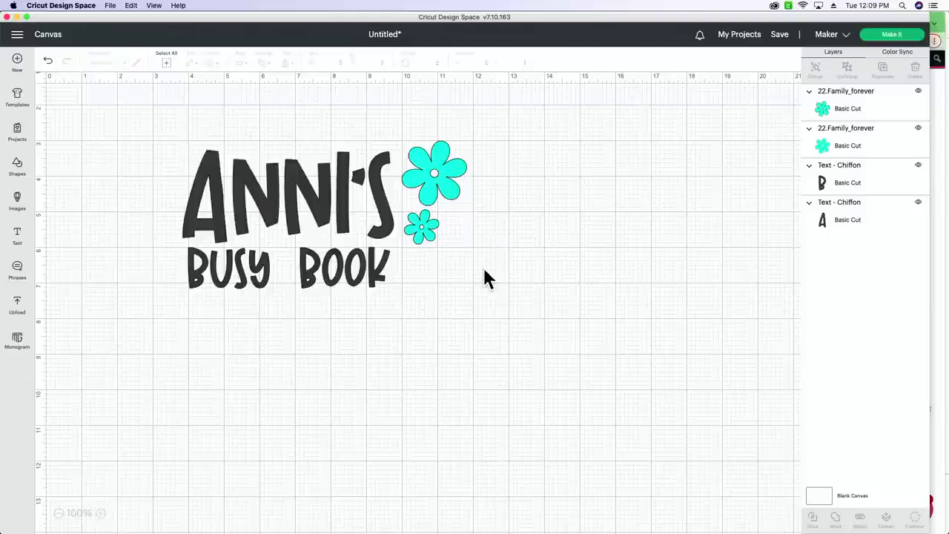
scroll(483, 283, up, 3)
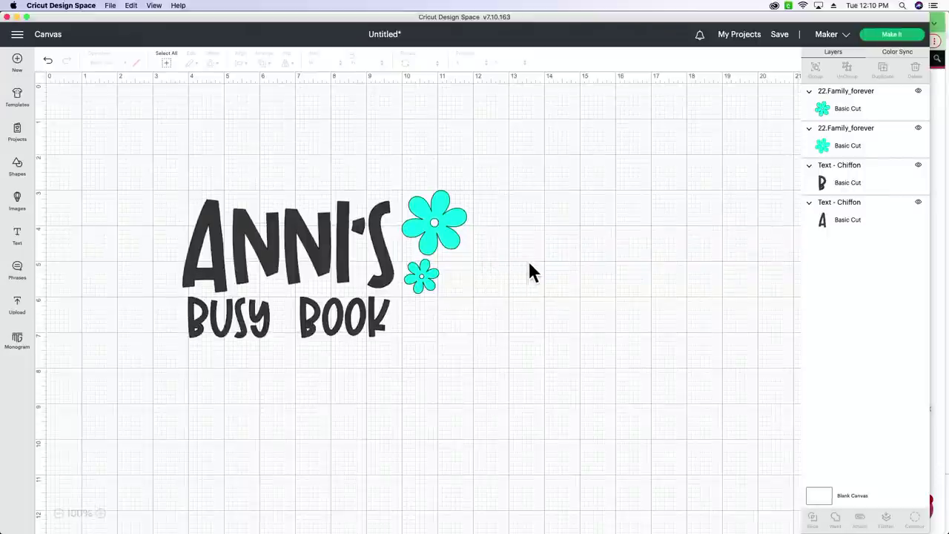
drag(473, 299, 425, 210)
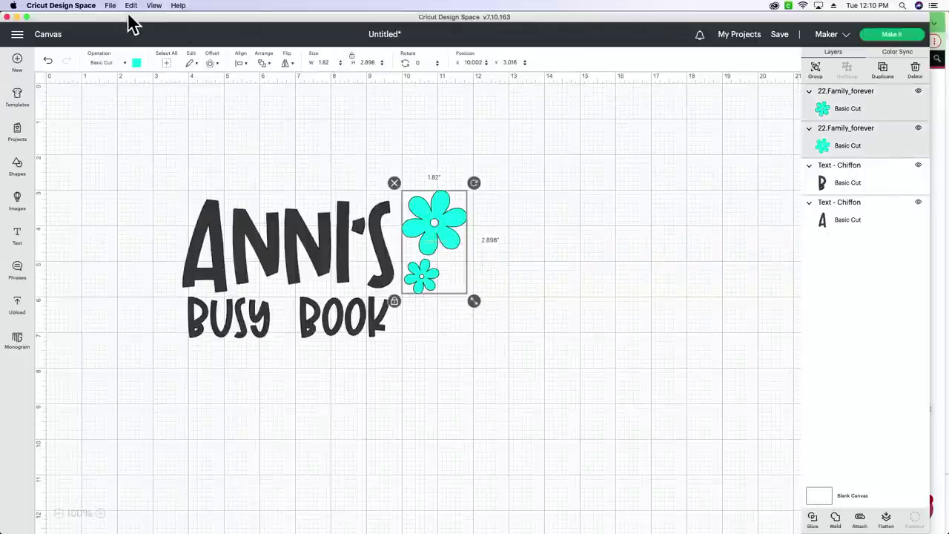
click(212, 66)
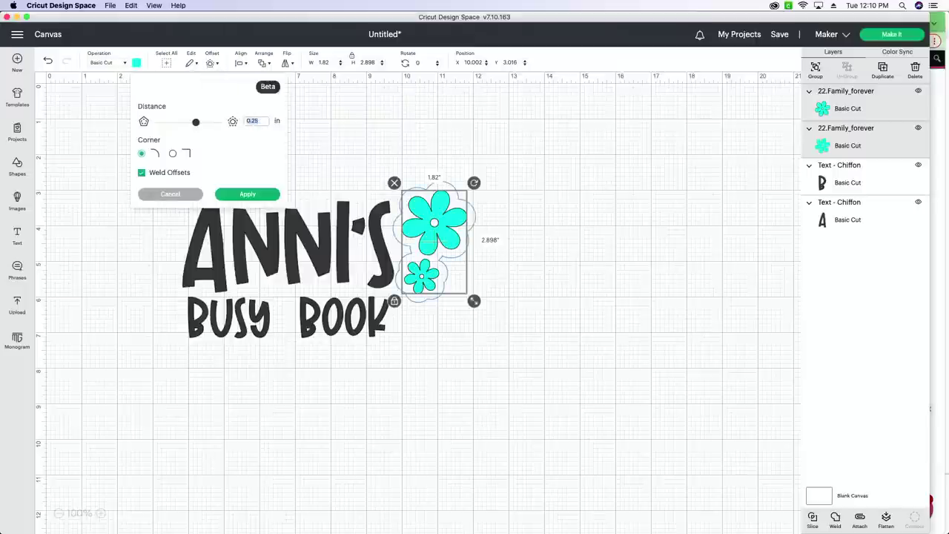
text(1)
key(BackSpace)
click(495, 354)
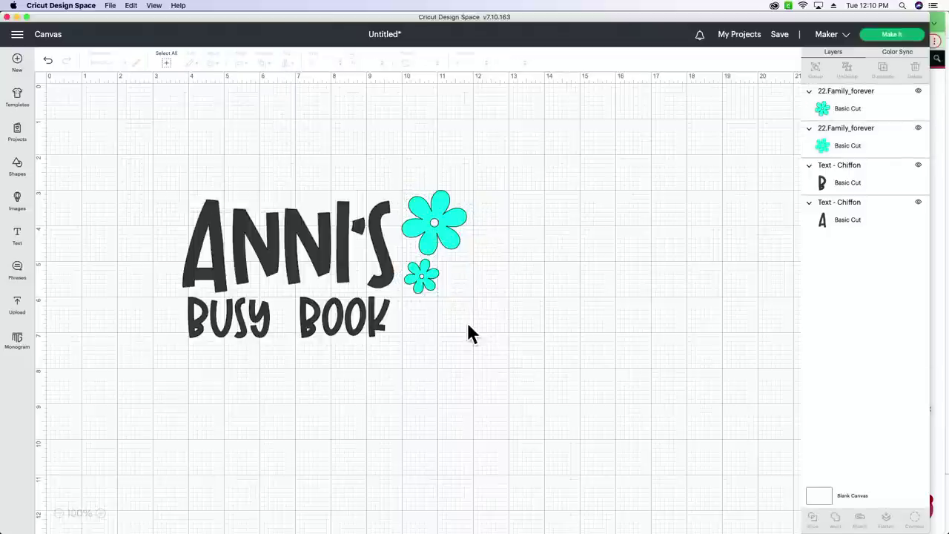
- Create a welded offset with rounded corners at 0.18 inch around both flowers
drag(463, 321, 396, 184)
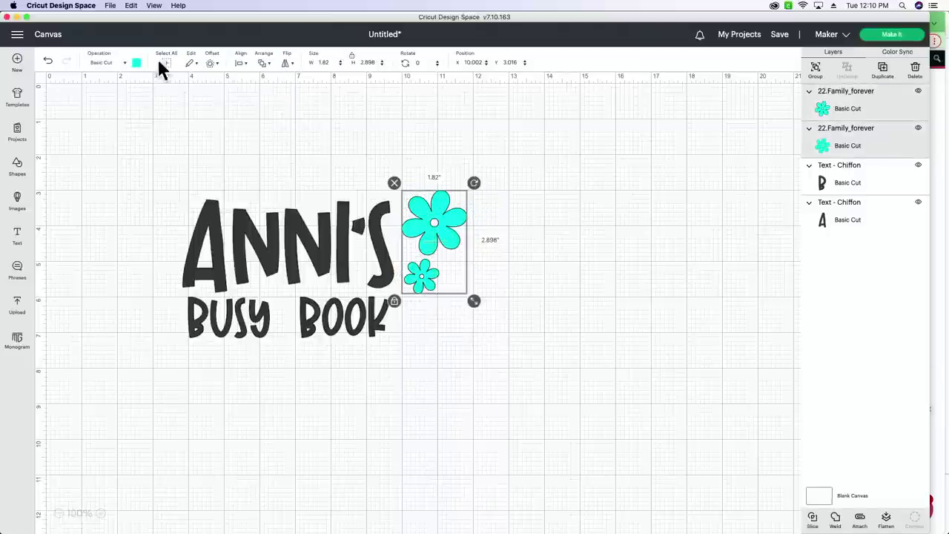
click(212, 63)
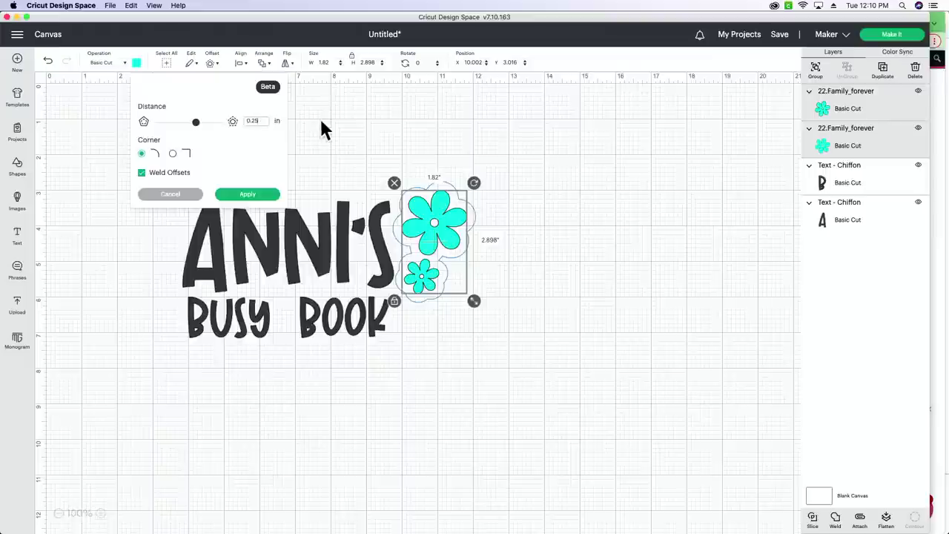
key(BackSpace)
key(BackSpace)
text(1)
click(245, 196)
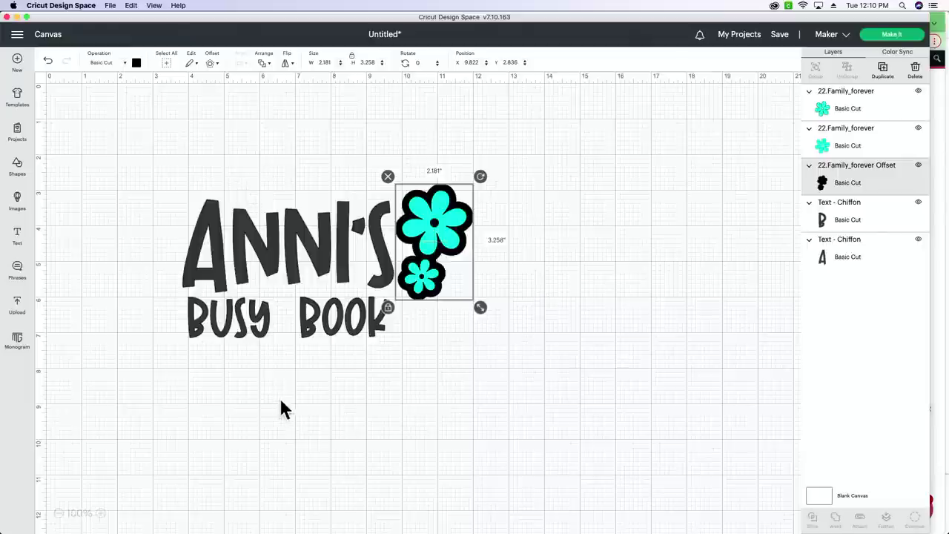
- Apply a welded 0.18-inch offset around both title text lines and shift the outlined flowers slightly away from the name
drag(293, 393, 218, 229)
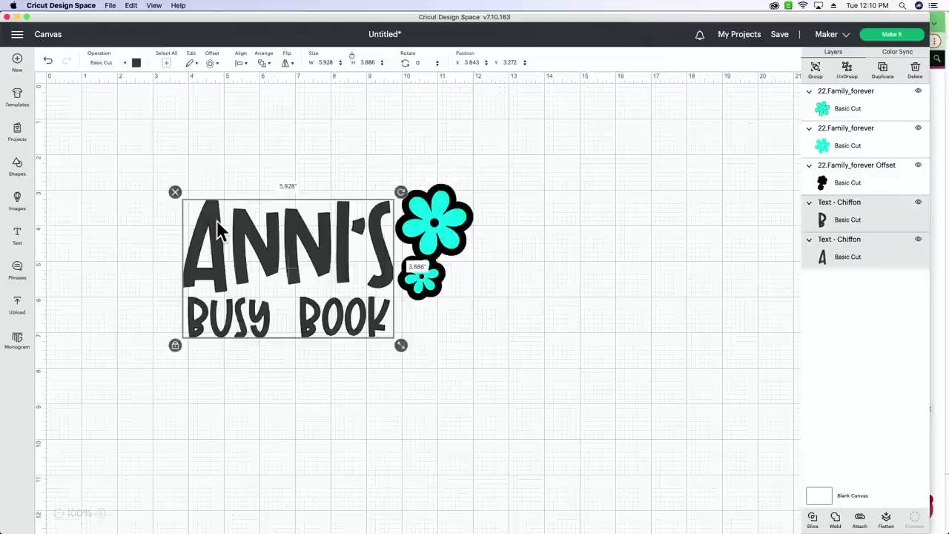
click(211, 62)
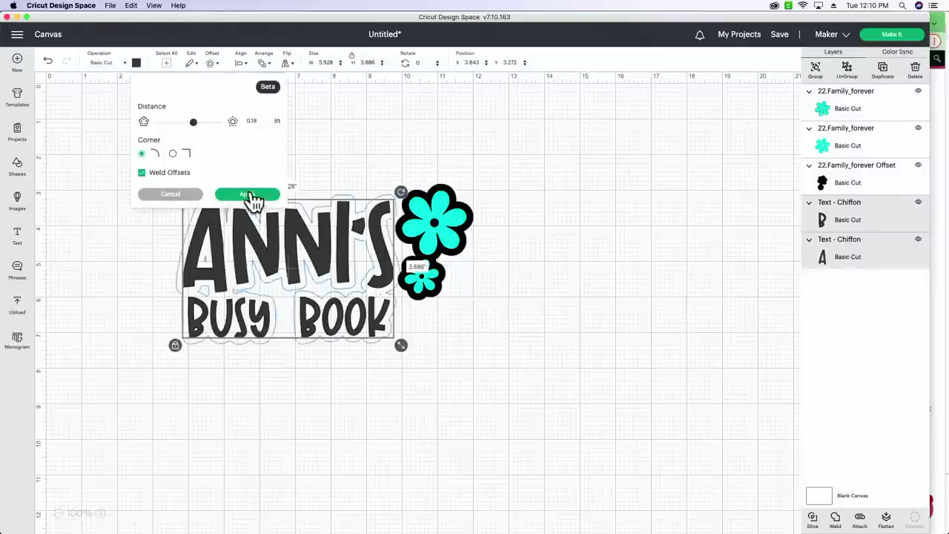
click(251, 196)
click(476, 315)
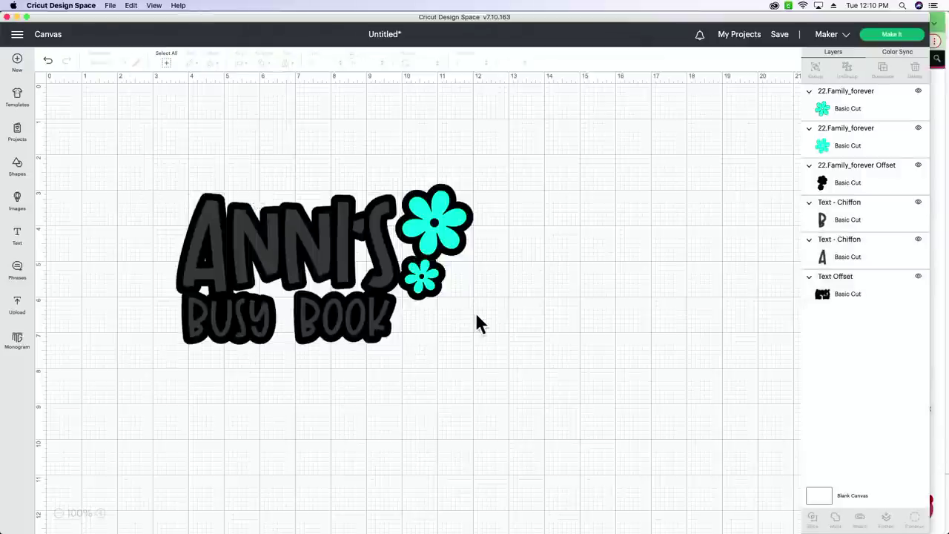
drag(478, 322, 443, 253)
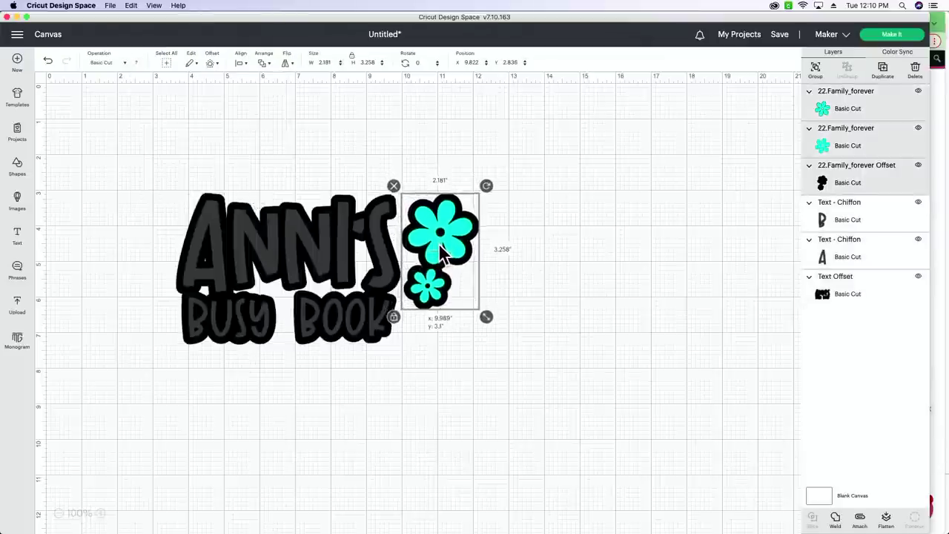
click(525, 263)
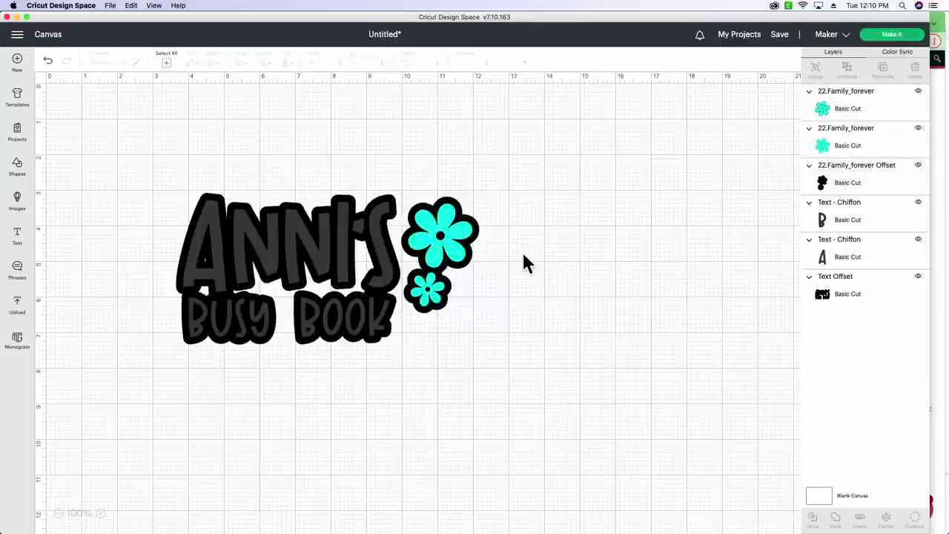
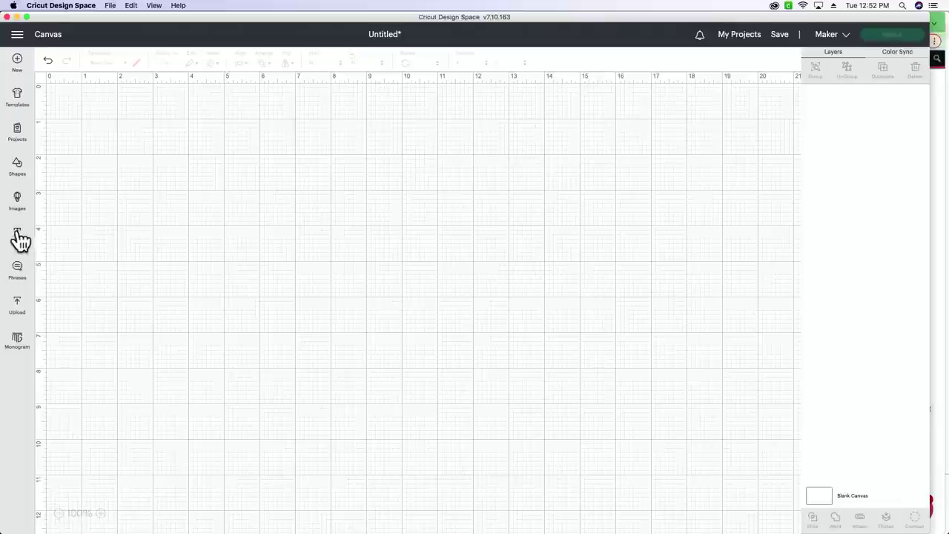
- Add HELLO as Chiffon text on the blank canvas and enlarge it to about 3.71 by 1.70 inches
click(21, 239)
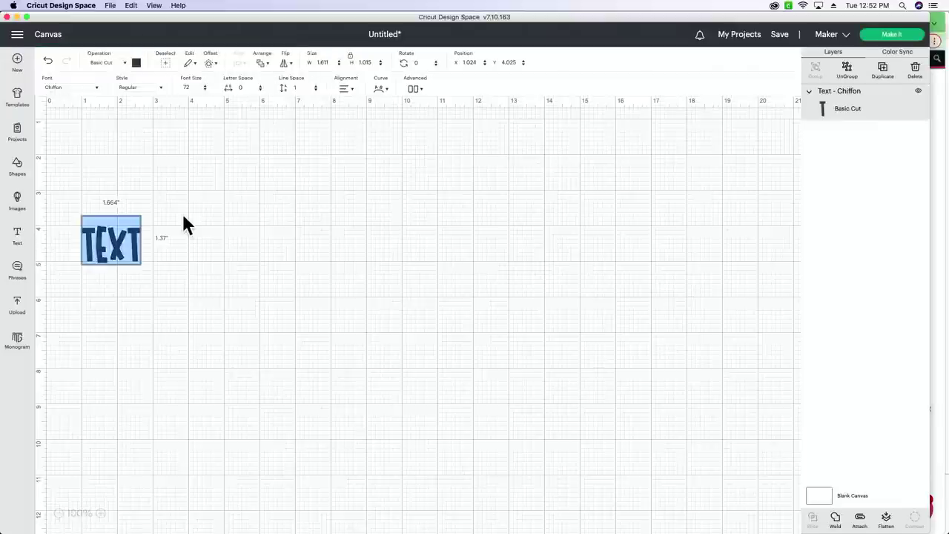
text(HELLO)
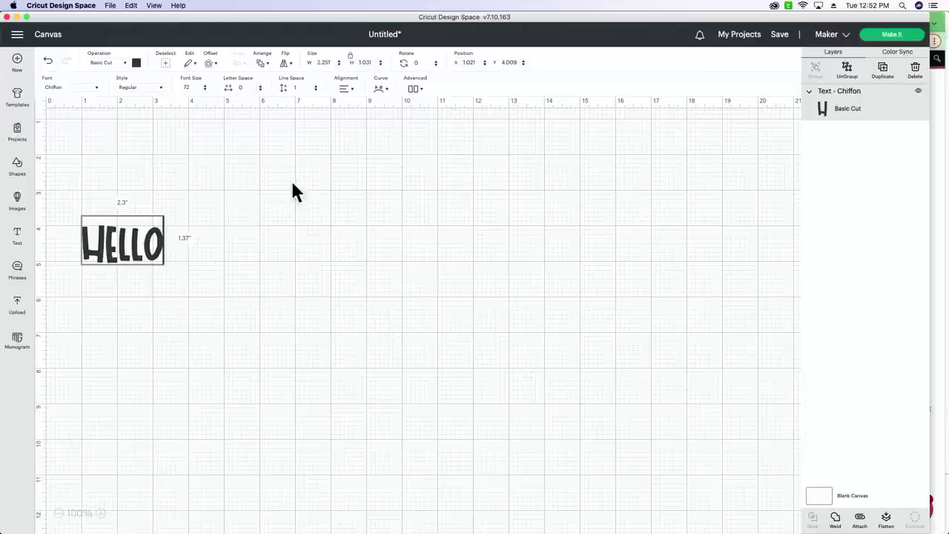
click(294, 191)
drag(126, 263, 264, 212)
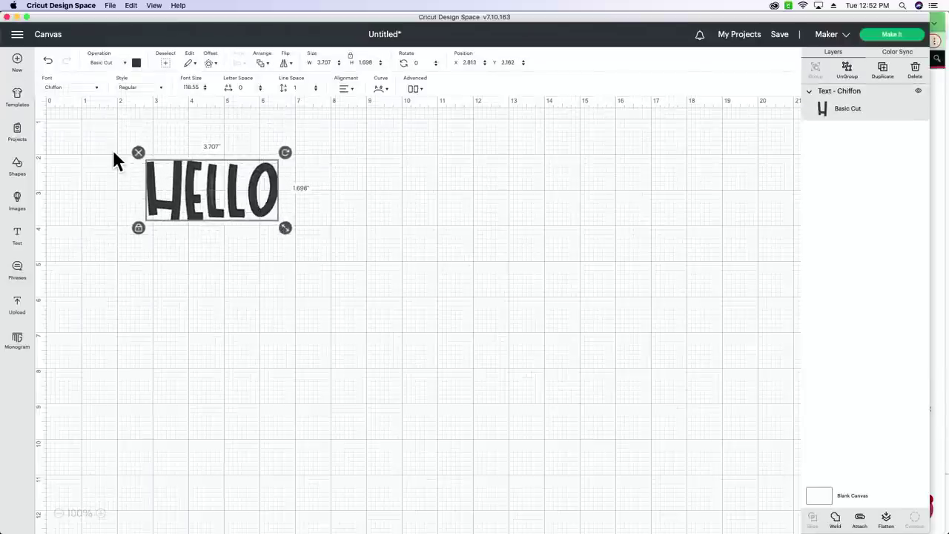
- Change the HELLO text to the system font Barefoot Joanna and enlarge it to about 4.49 by 2.30 inches
click(54, 87)
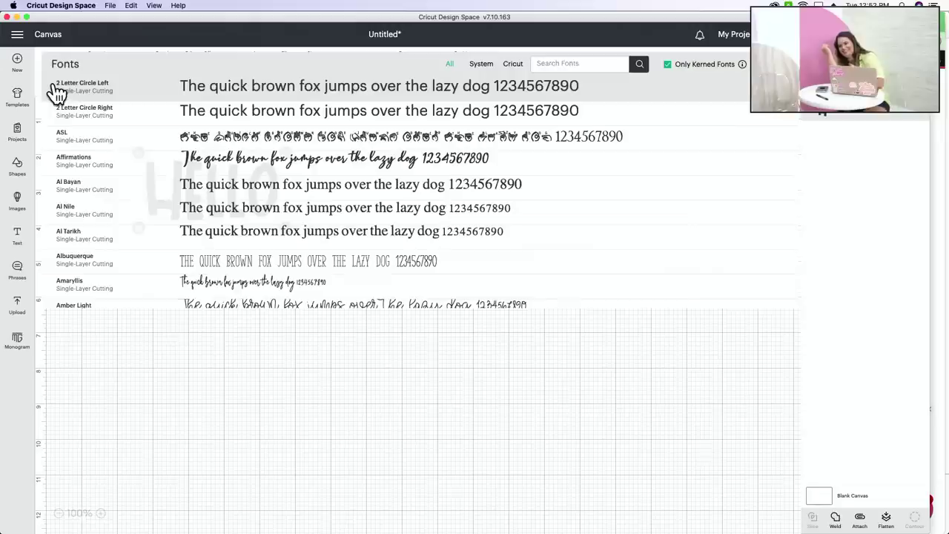
scroll(54, 93, down, 10)
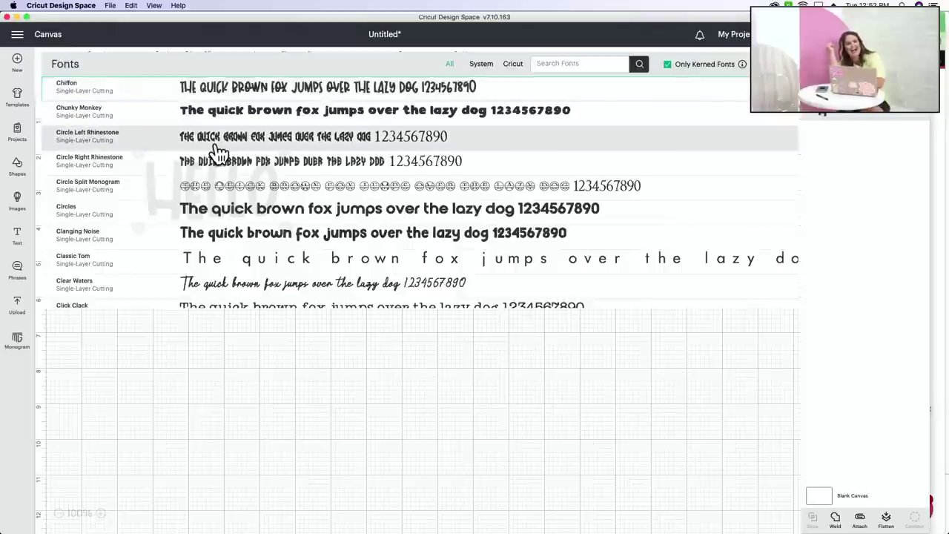
click(478, 65)
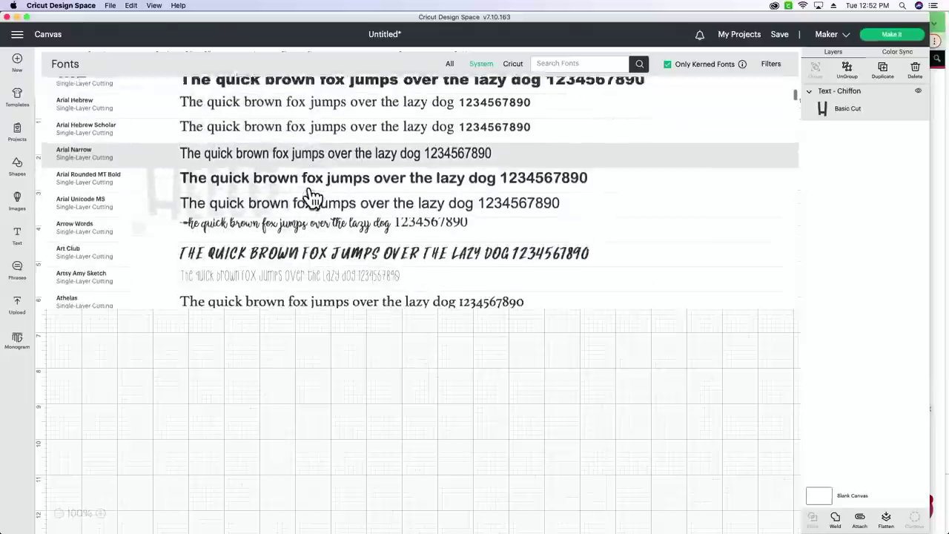
scroll(313, 198, down, 2)
scroll(313, 198, down, 5)
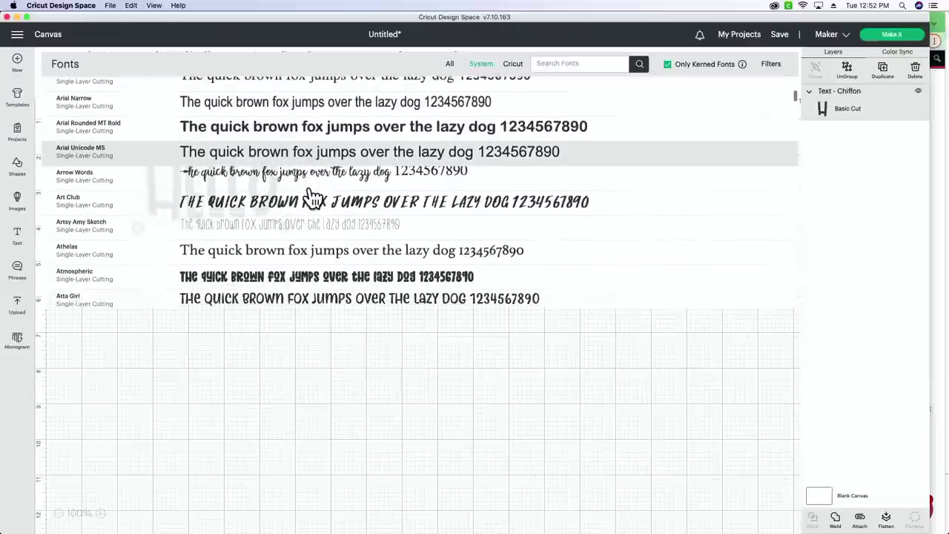
scroll(311, 196, down, 10)
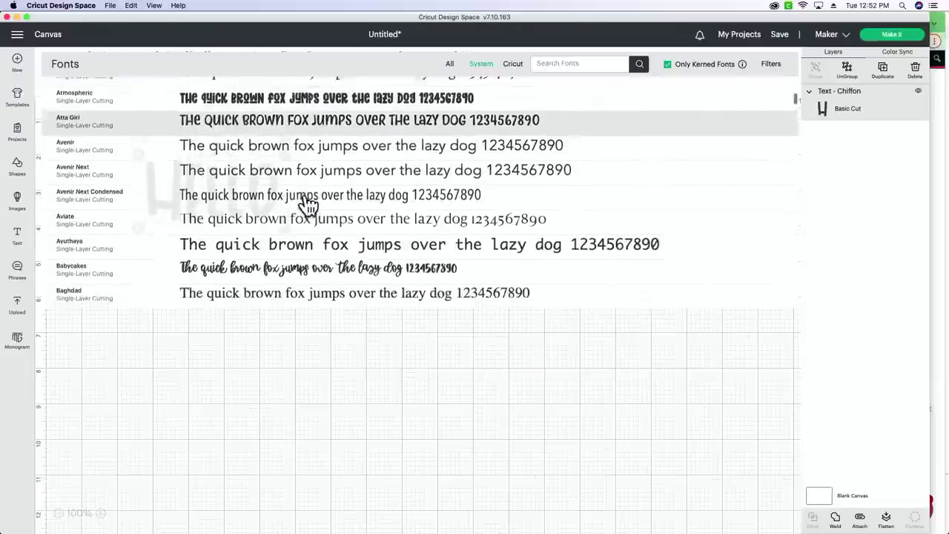
scroll(308, 204, down, 6)
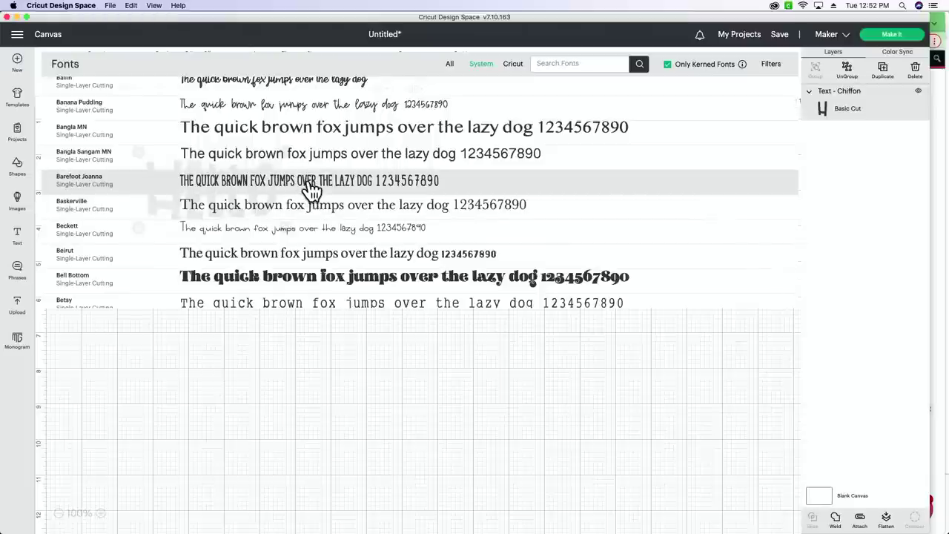
click(311, 189)
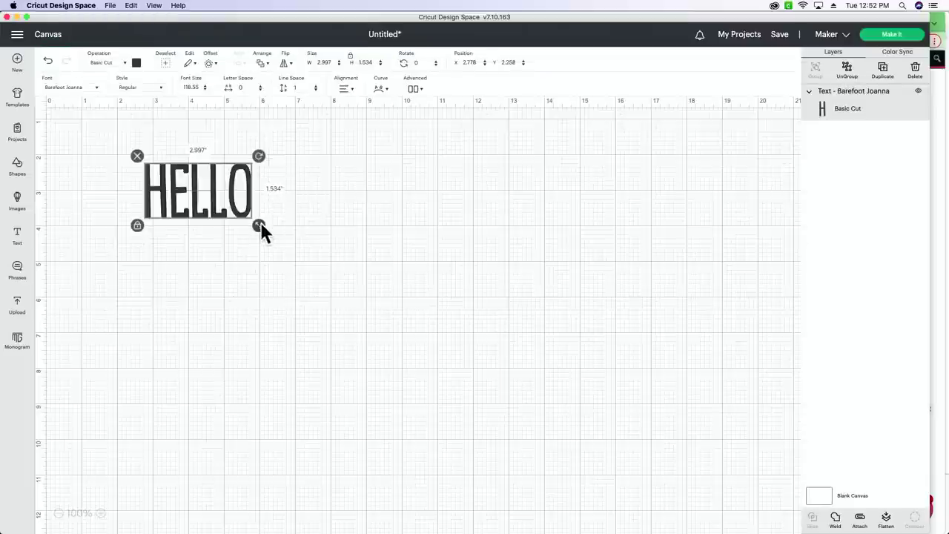
drag(259, 224, 312, 252)
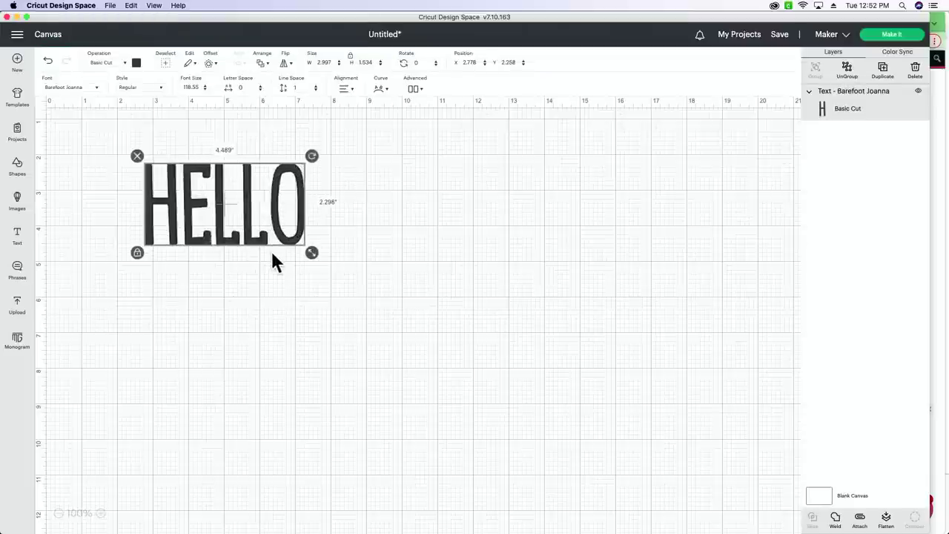
- Duplicate HELLO, change the copy's text to MY NAME IS, and scale it down to HELLO's width directly beneath it
click(883, 72)
drag(198, 241, 261, 304)
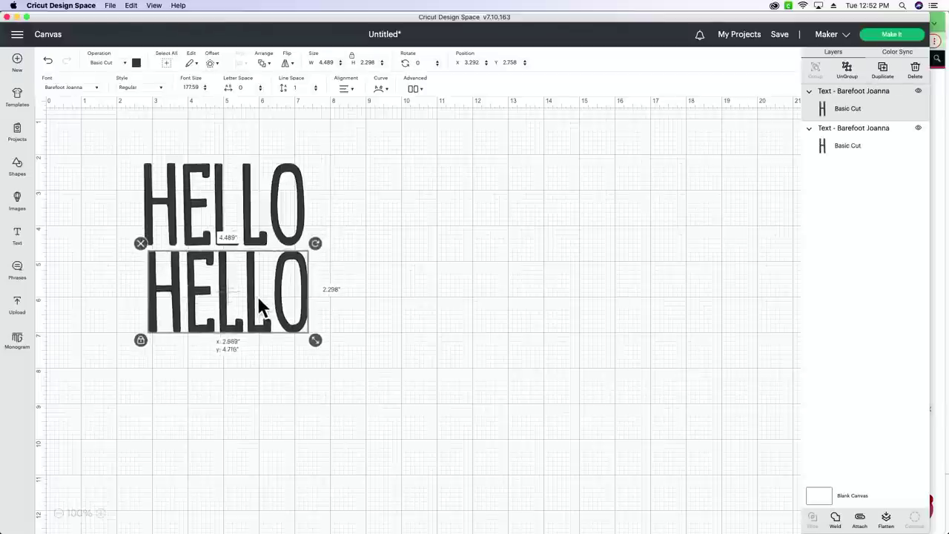
double_click(257, 296)
text(MY NAME IS)
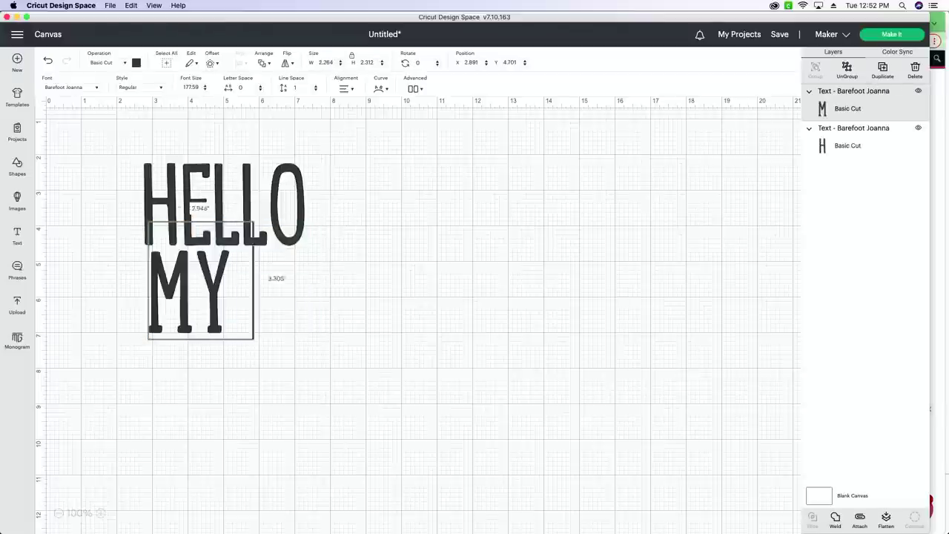
click(430, 399)
click(448, 325)
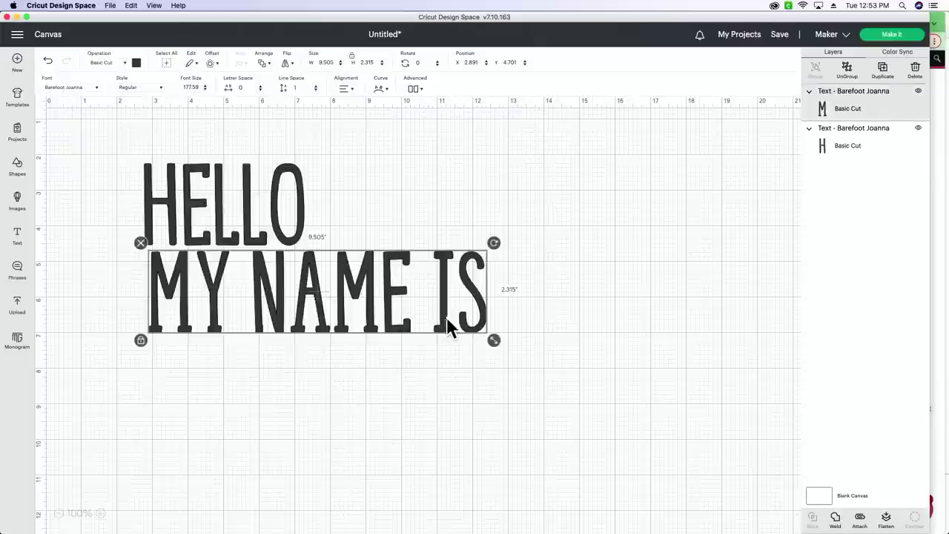
drag(502, 345, 294, 293)
click(316, 330)
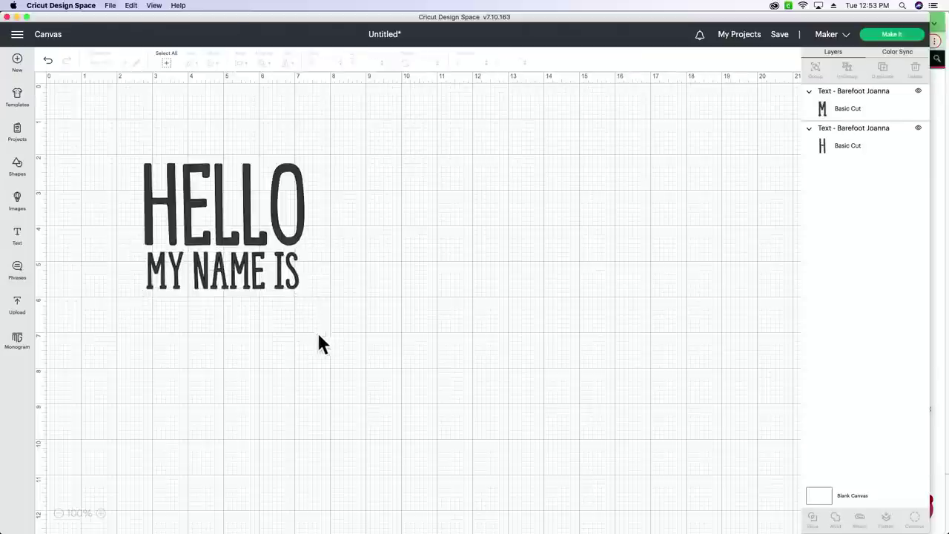
- Shift both text lines toward the canvas centre and add a square beneath them, reshaped into a bar about 4.24 by 0.15 inches
drag(319, 336, 187, 186)
drag(203, 232, 346, 233)
click(308, 338)
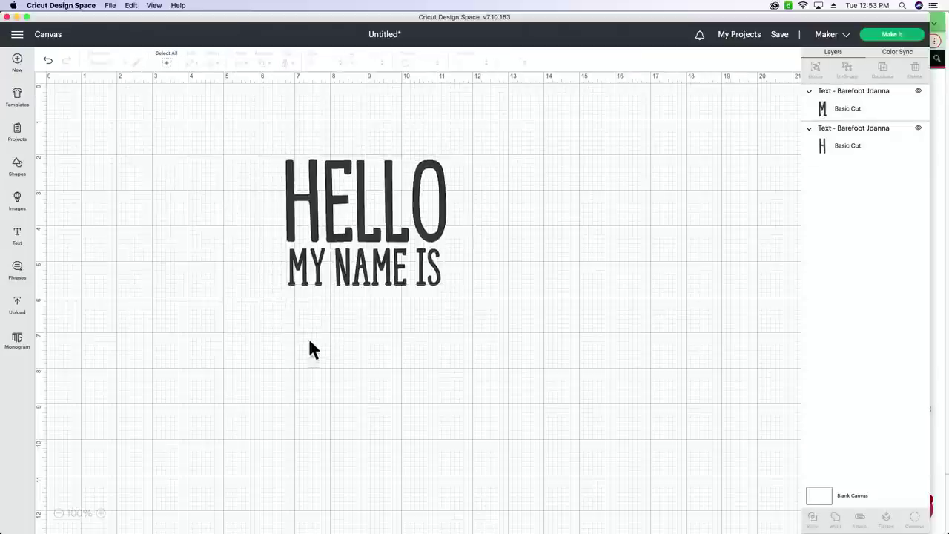
click(18, 172)
click(68, 104)
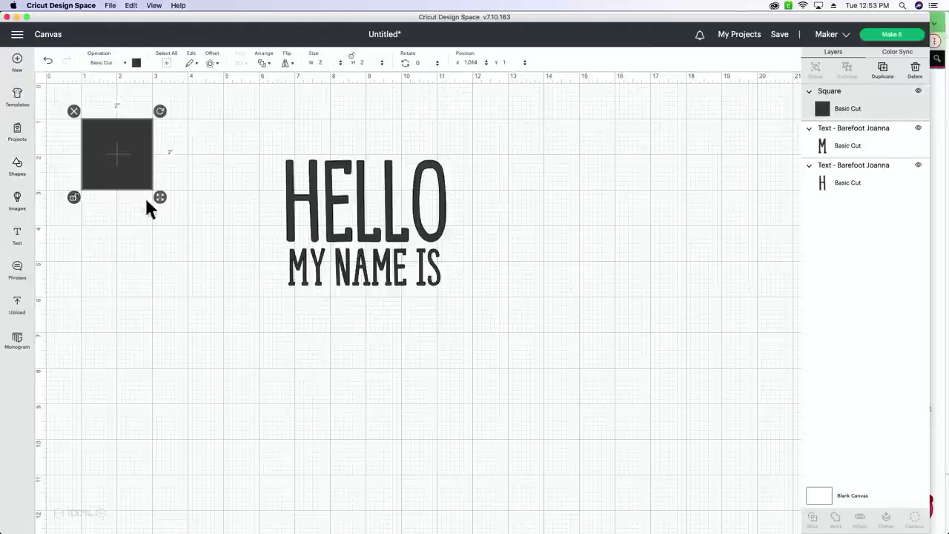
drag(140, 180, 413, 301)
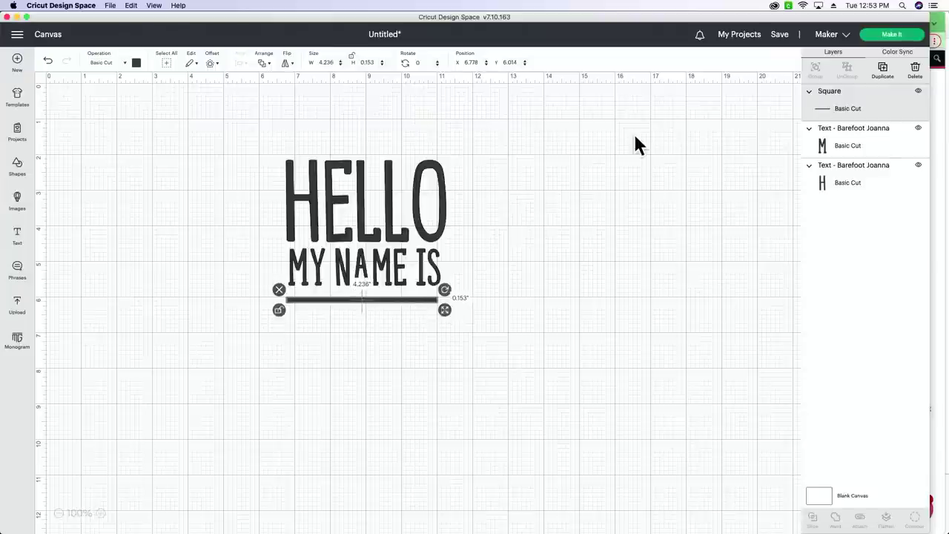
- Duplicate the bar twice and stack both copies below the original
click(883, 69)
click(883, 70)
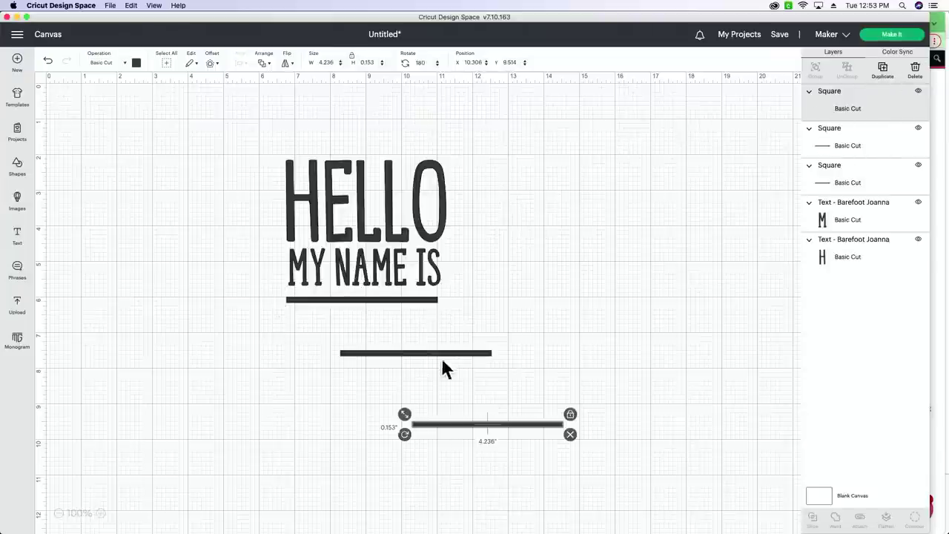
drag(443, 355, 386, 360)
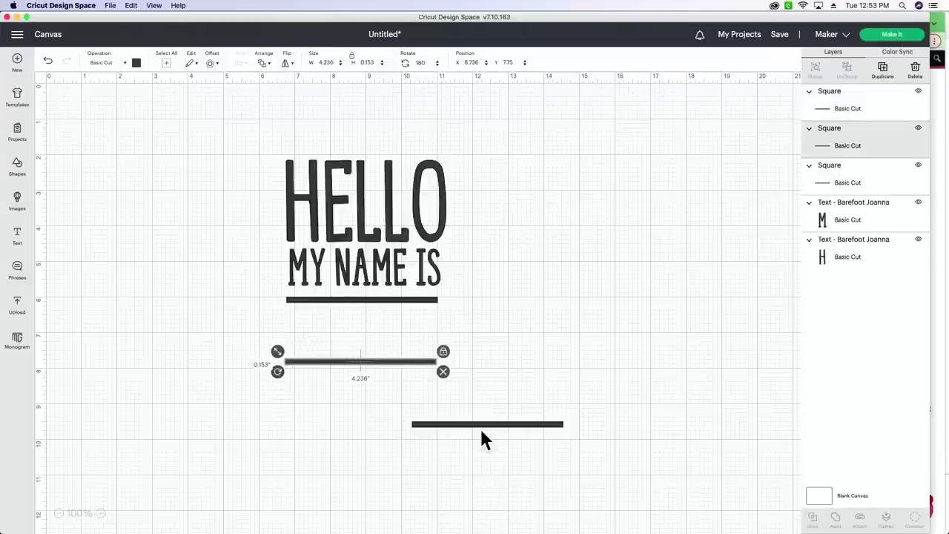
drag(481, 431, 358, 417)
- Centre both text lines and the three bars horizontally, and move the lower two bars down to even out the spacing
drag(394, 463, 356, 175)
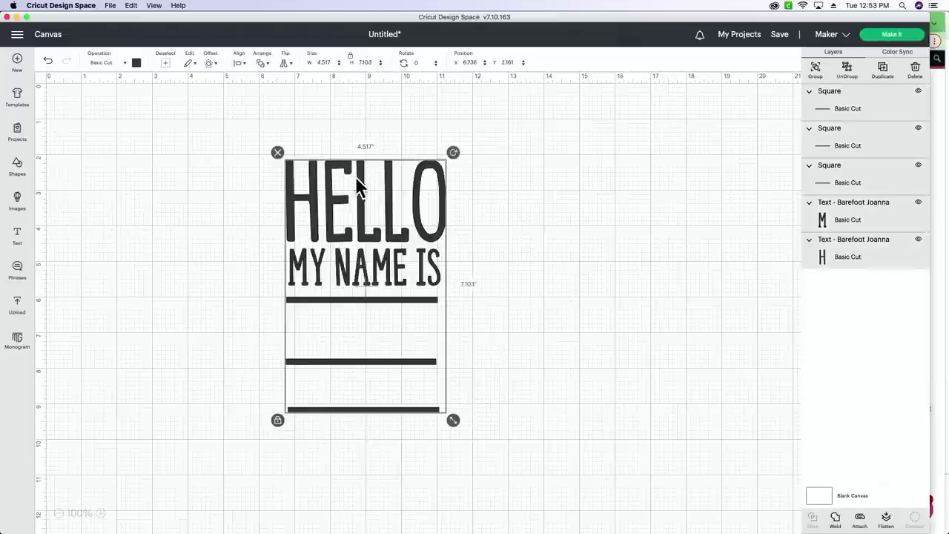
click(241, 65)
click(279, 104)
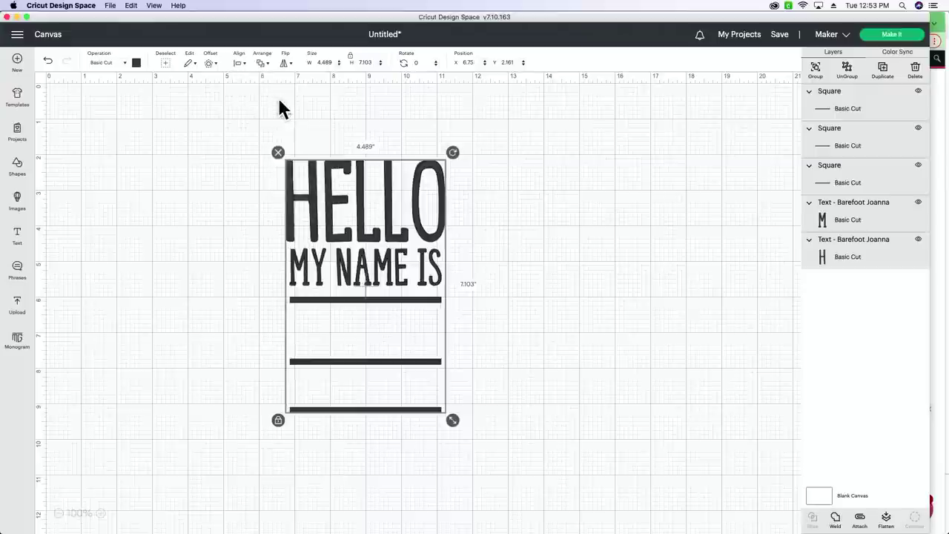
click(606, 290)
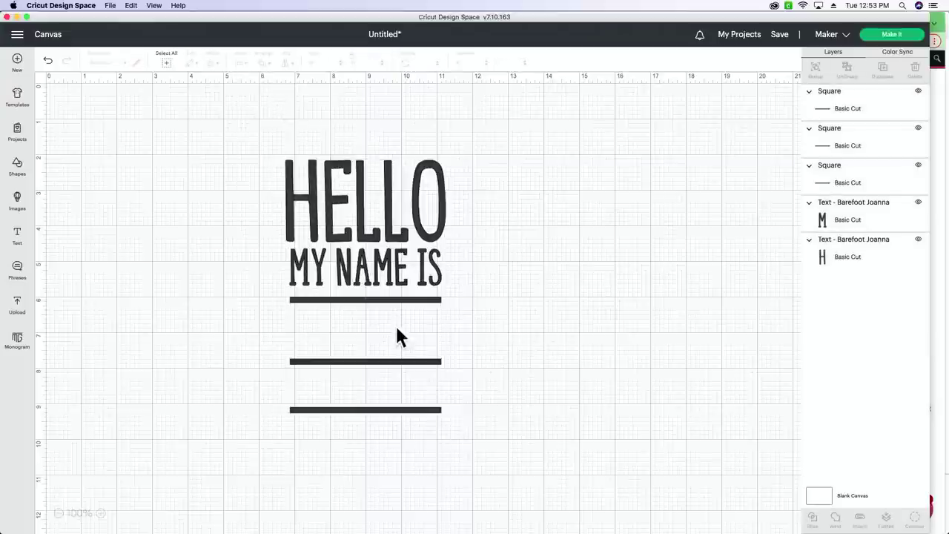
click(412, 363)
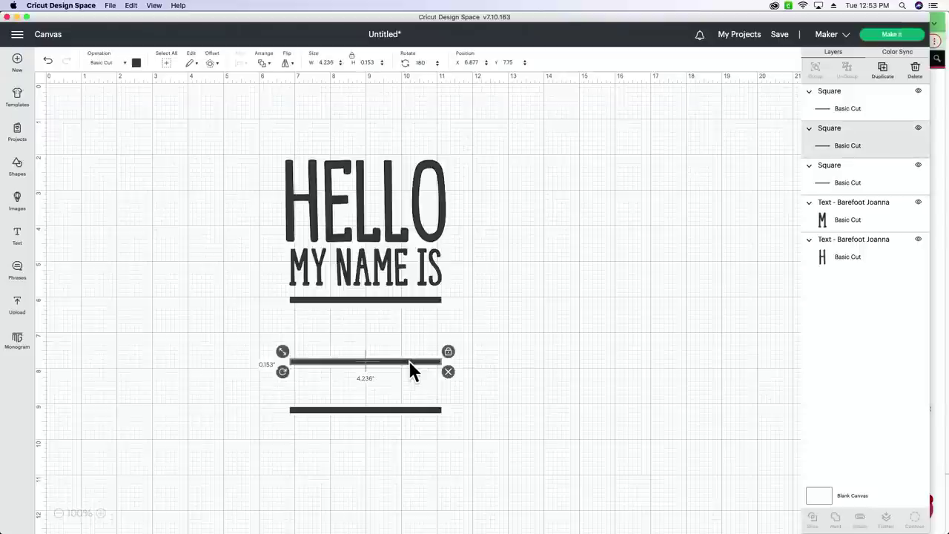
drag(411, 362, 418, 433)
click(509, 399)
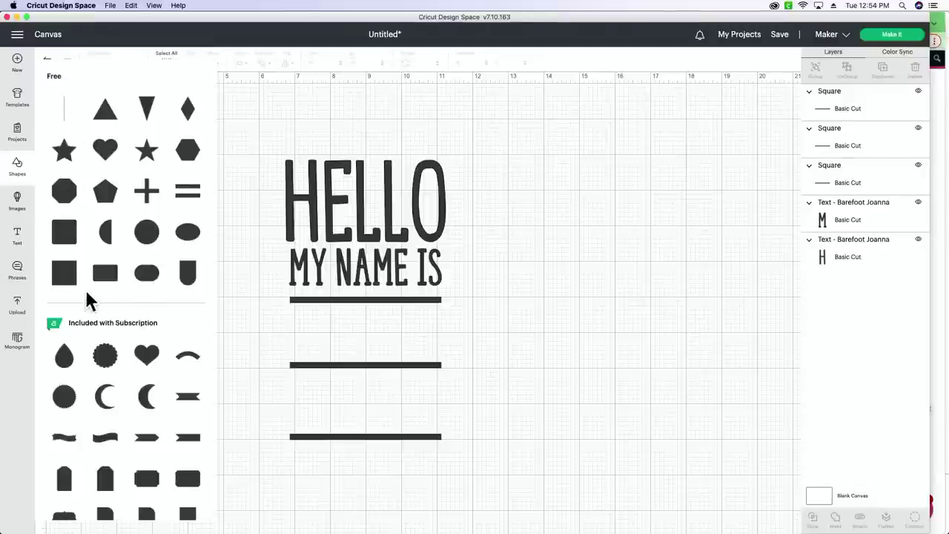
- Add a square with unlocked proportions beside the design and set its operation to Guide
scroll(100, 302, down, 5)
scroll(102, 302, up, 5)
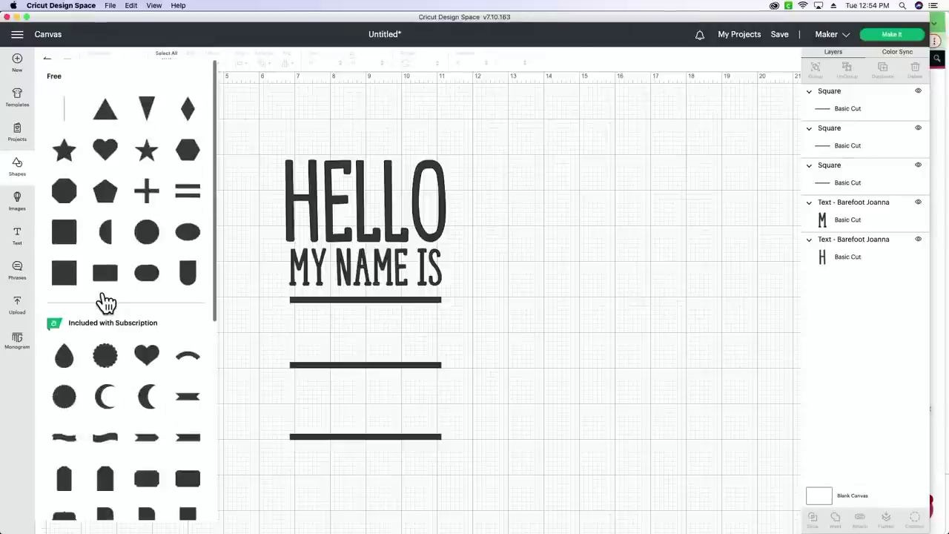
click(65, 275)
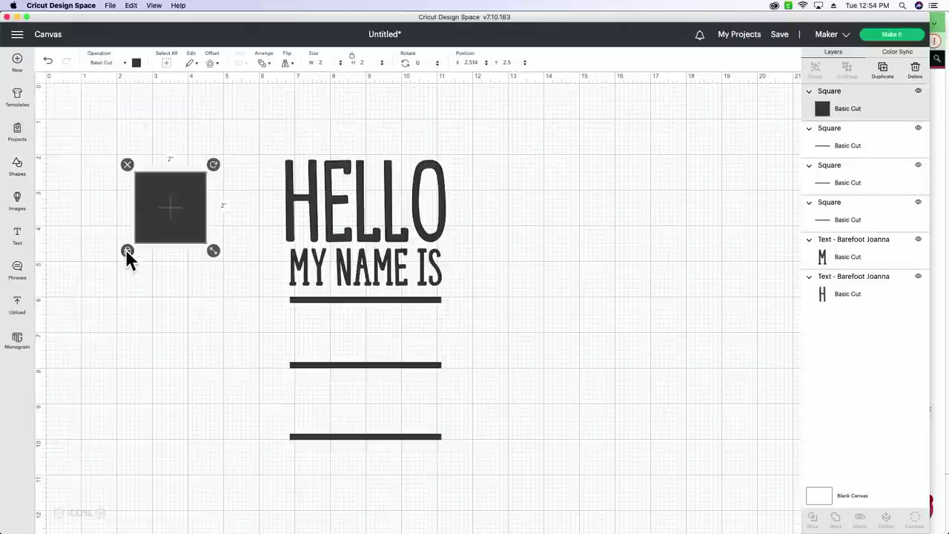
drag(152, 227, 166, 211)
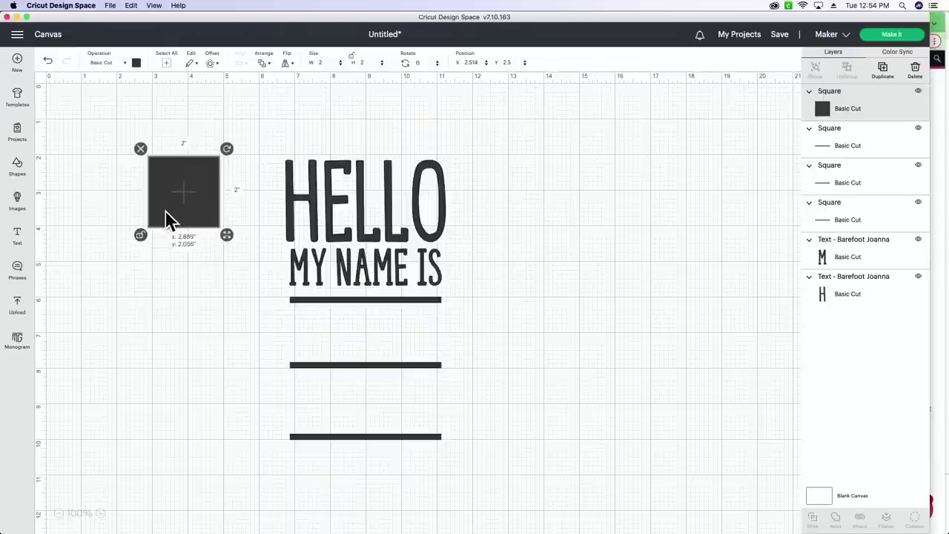
click(97, 63)
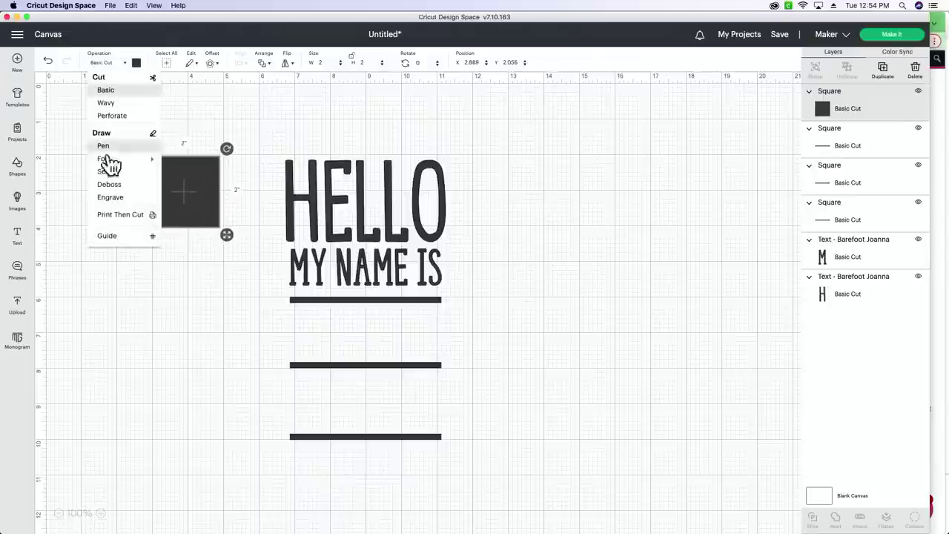
click(105, 61)
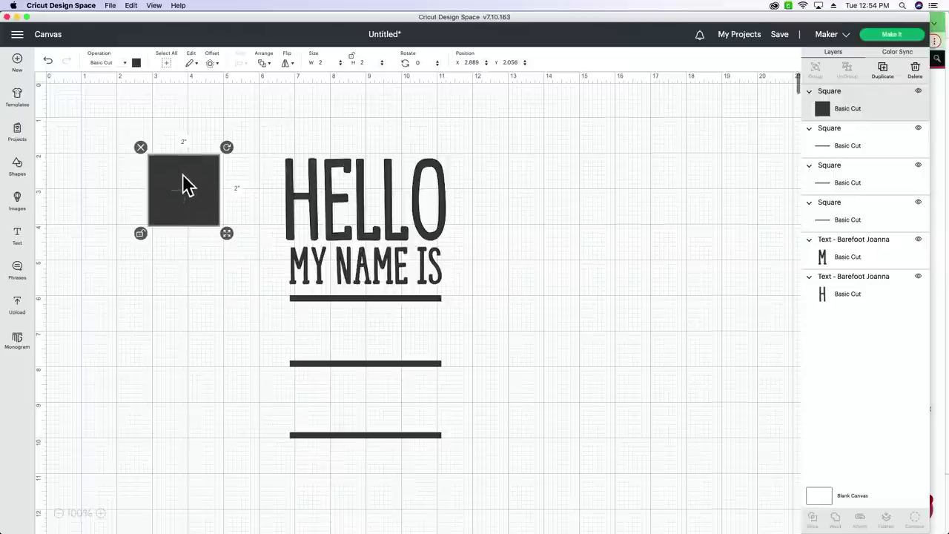
click(104, 64)
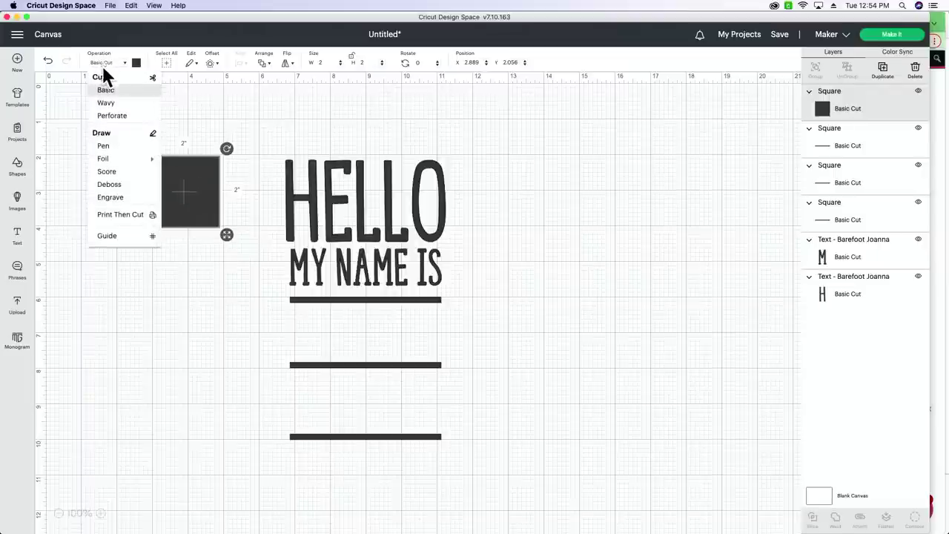
click(119, 236)
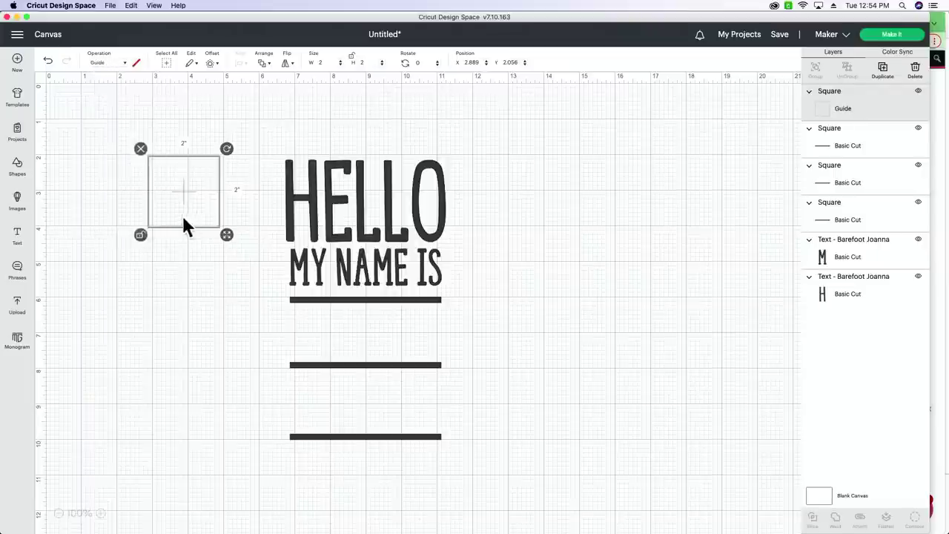
- Resize the guide square to 5.5 inches wide by about 7.5 inches tall and place it just beyond the HELLO design's far edge
drag(185, 223, 225, 203)
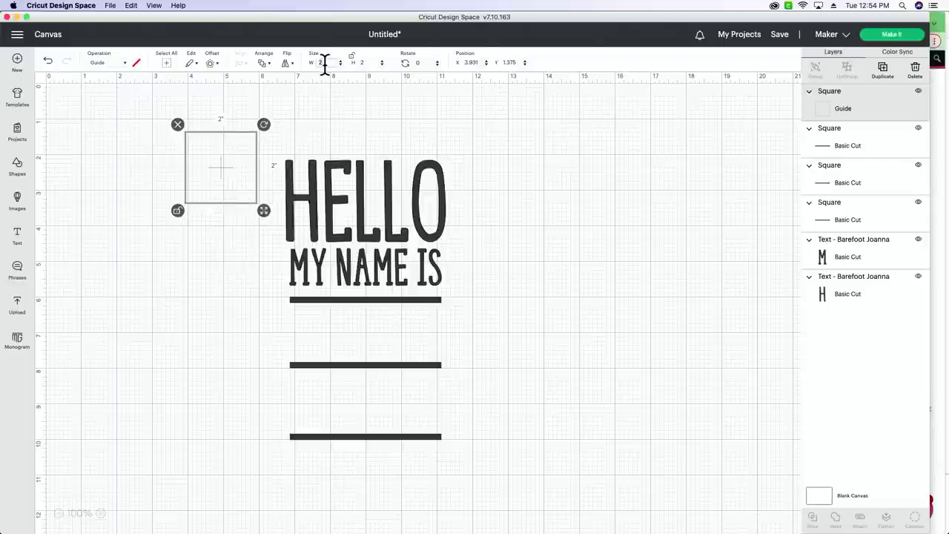
text(5.5)
key(Tab)
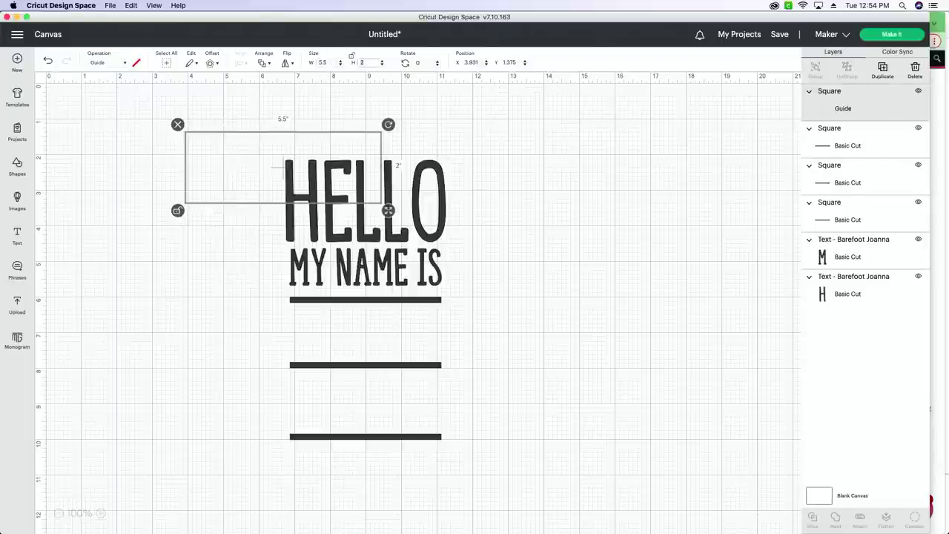
text(1)
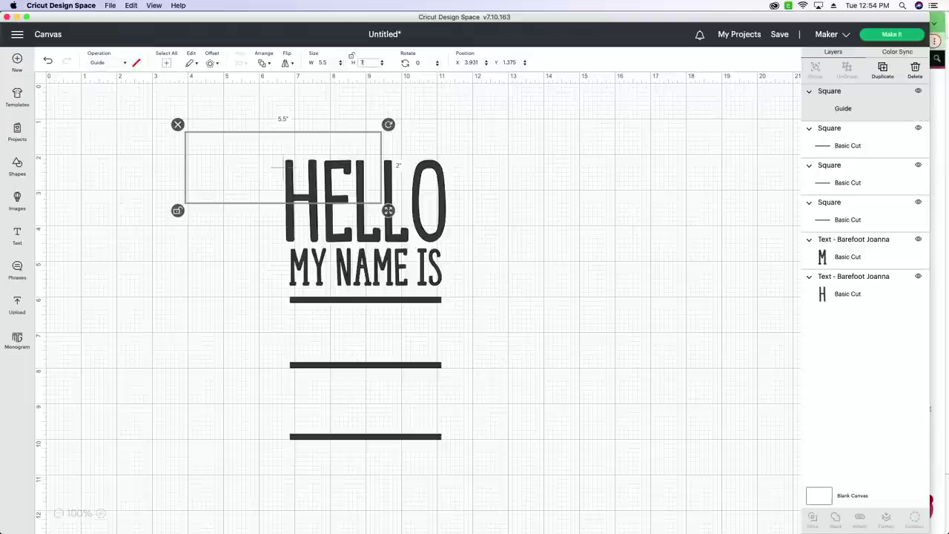
text(.375)
key(Tab)
drag(199, 232, 498, 272)
- Attach both text lines and the three bars together, and scale and position the attached design inside the guide rectangle
drag(402, 466, 285, 104)
click(861, 519)
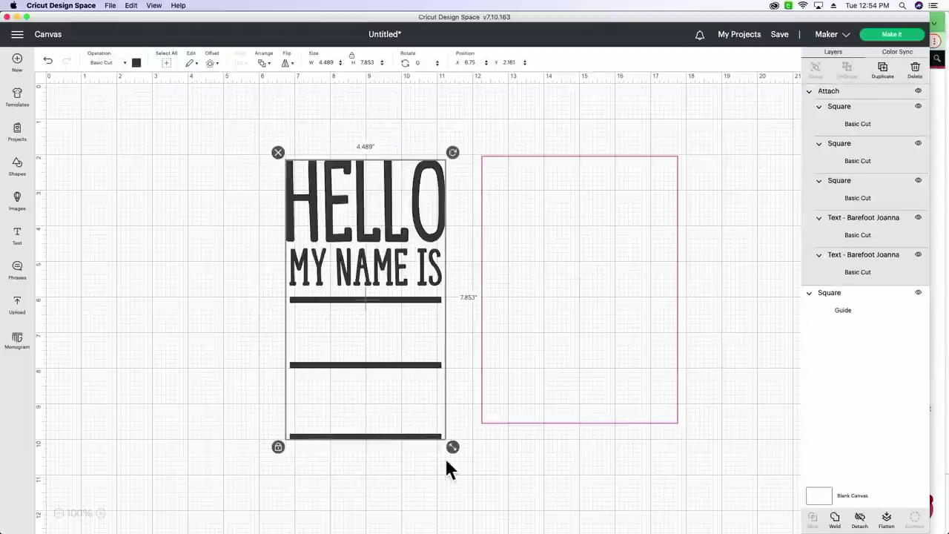
drag(451, 448, 419, 390)
drag(375, 361, 586, 328)
drag(642, 403, 657, 420)
click(576, 448)
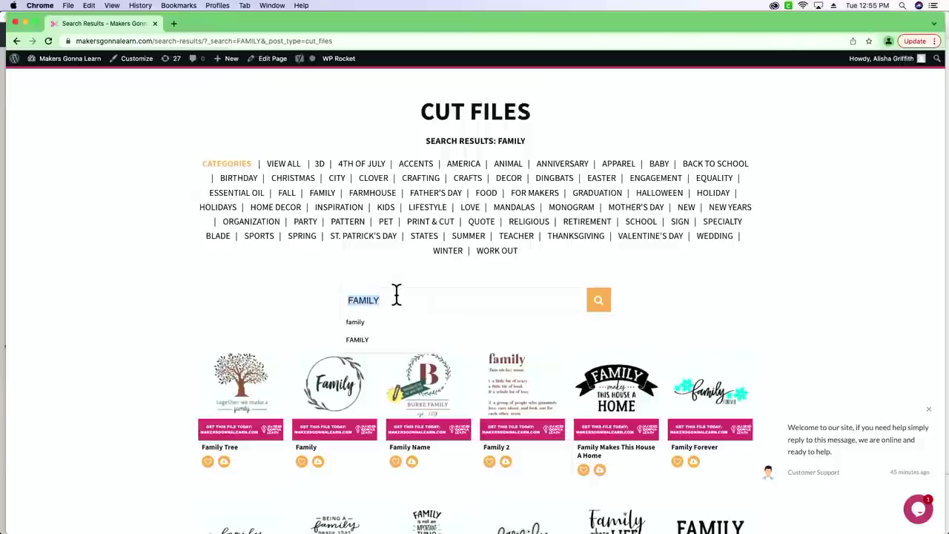
- Switch to the Makers Gonna Learn site in Chrome and search its cut files for SMILE
text(SMILE)
key(Return)
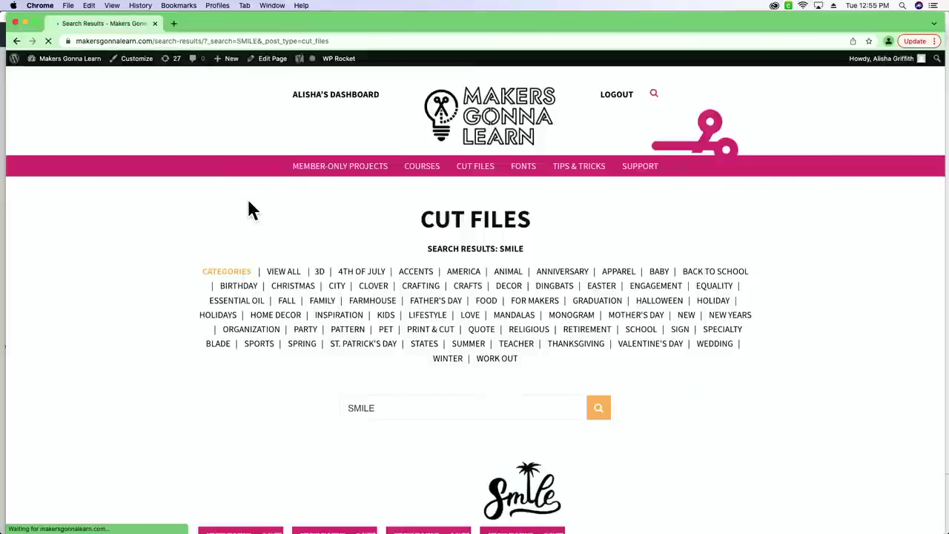
- Download the Graduation Smiley Face cut file from the search results and open its extracted folder in Finder
scroll(339, 305, down, 2)
scroll(335, 303, down, 1)
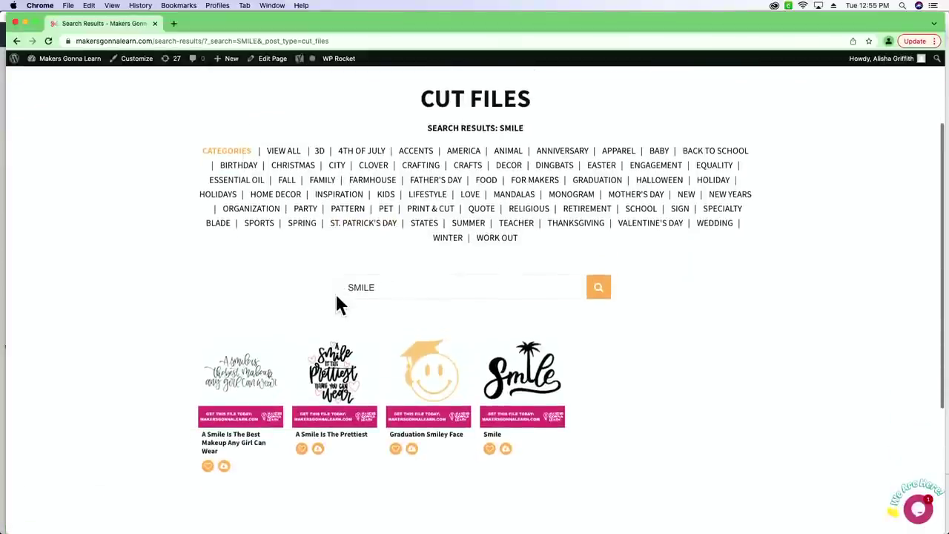
click(410, 450)
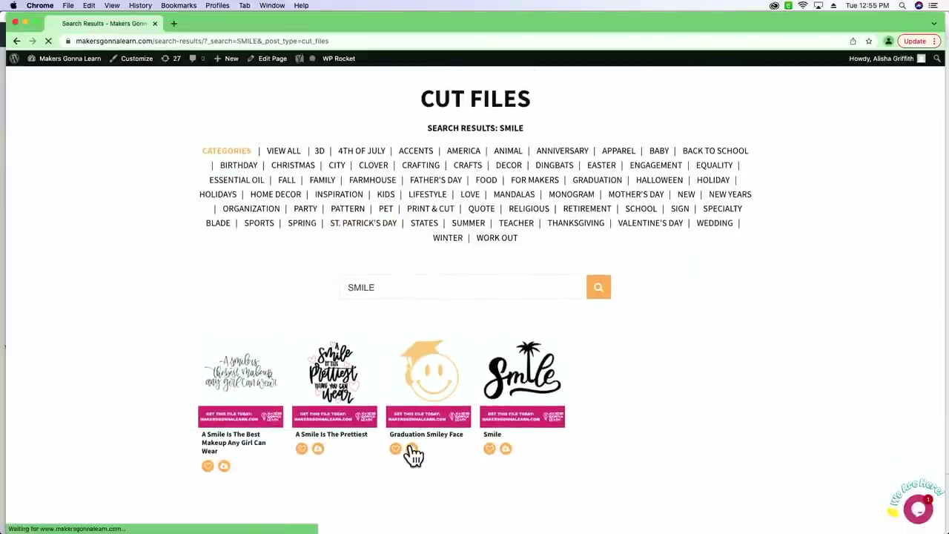
click(67, 522)
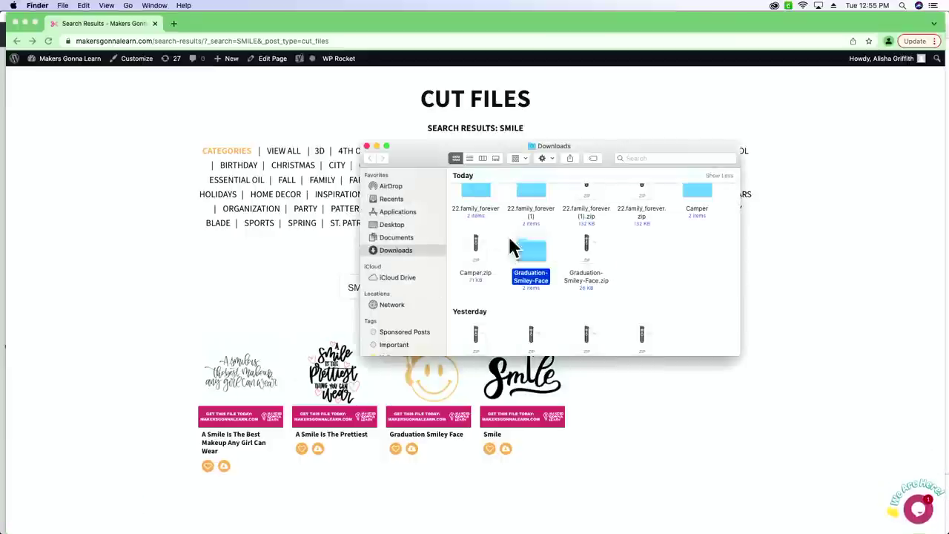
double_click(531, 253)
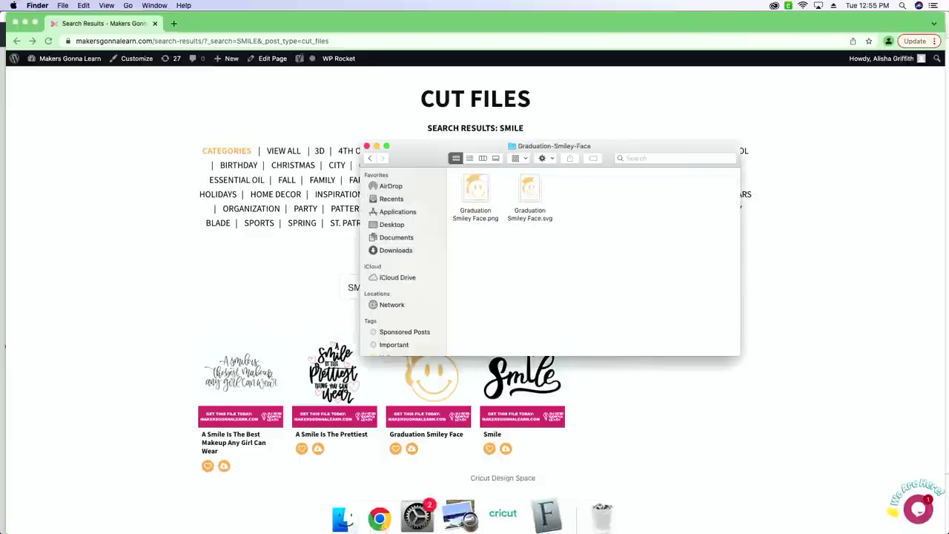
- Switch to Cricut Design Space, start an image upload and load Graduation Smiley Face.svg from the Finder folder
click(508, 517)
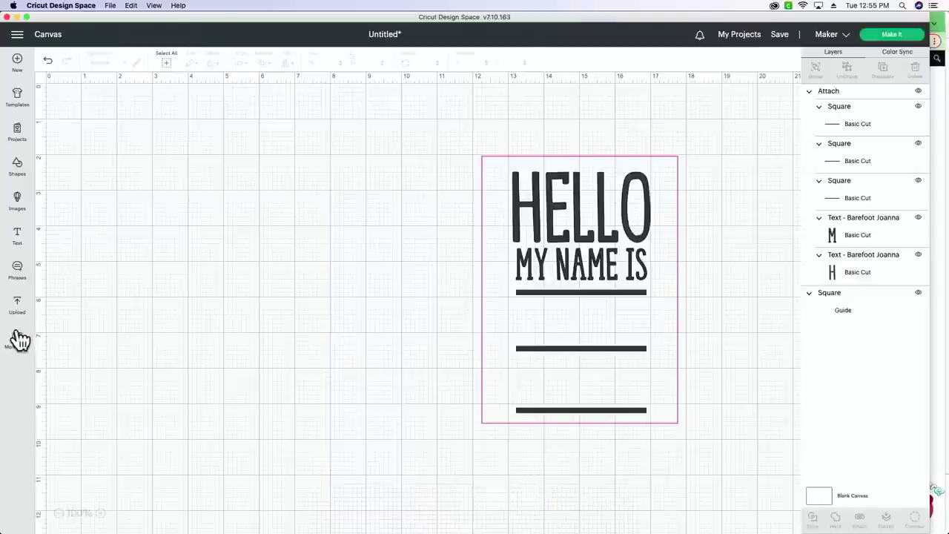
click(13, 306)
click(86, 193)
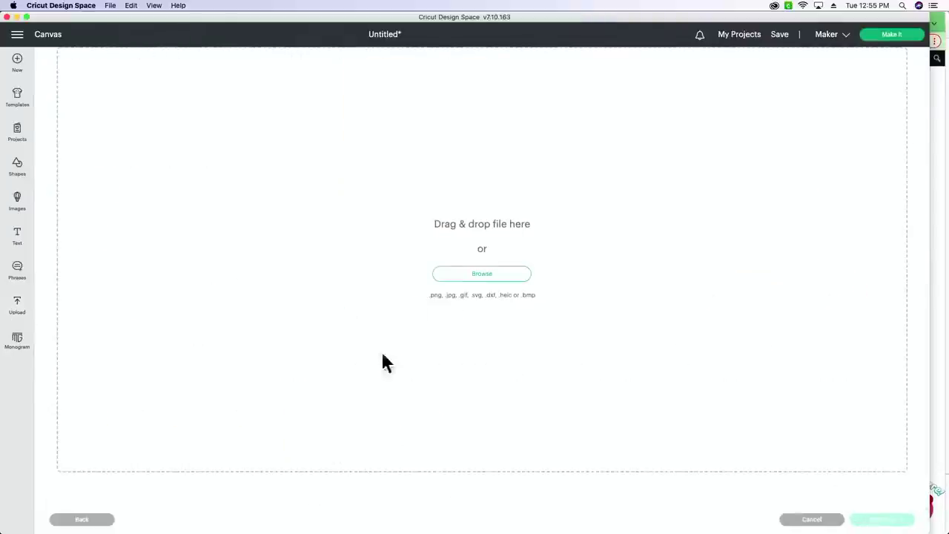
click(456, 278)
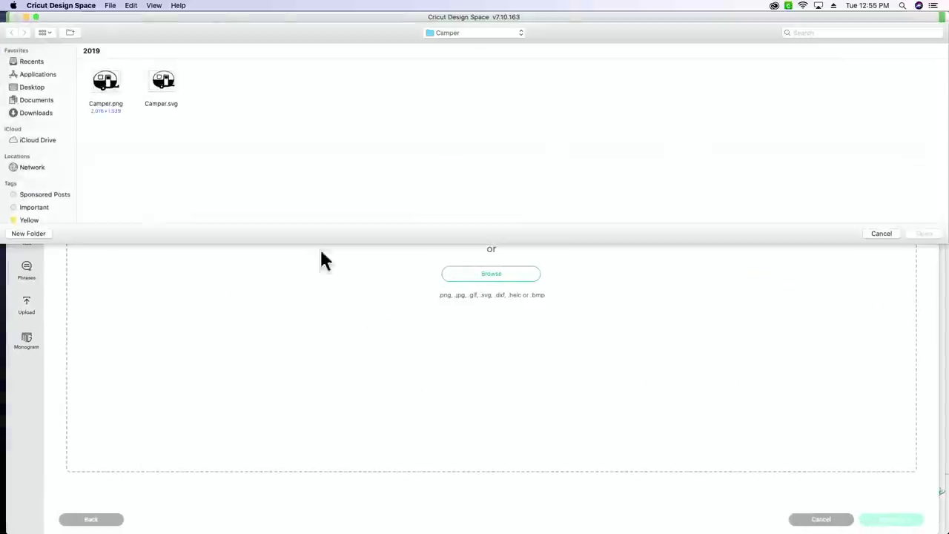
click(874, 236)
drag(651, 22, 658, 276)
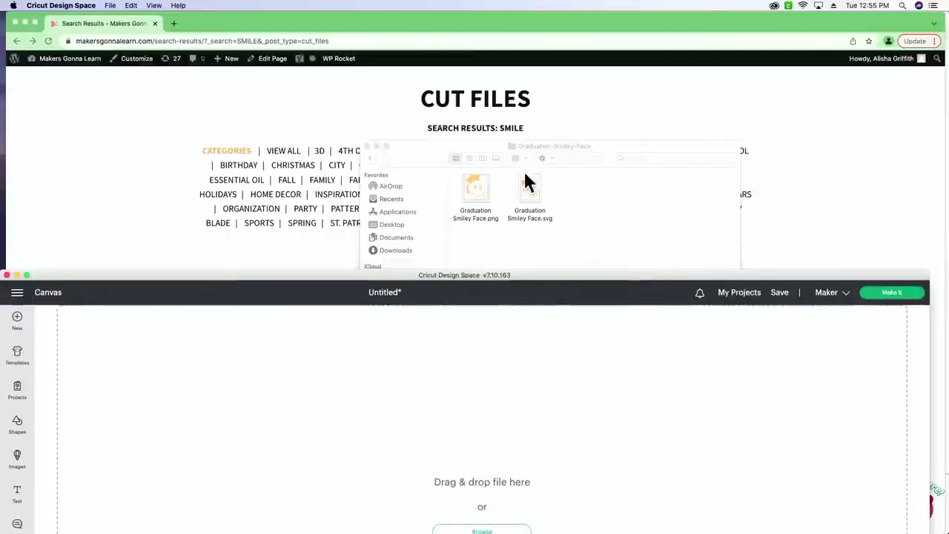
drag(526, 199, 485, 368)
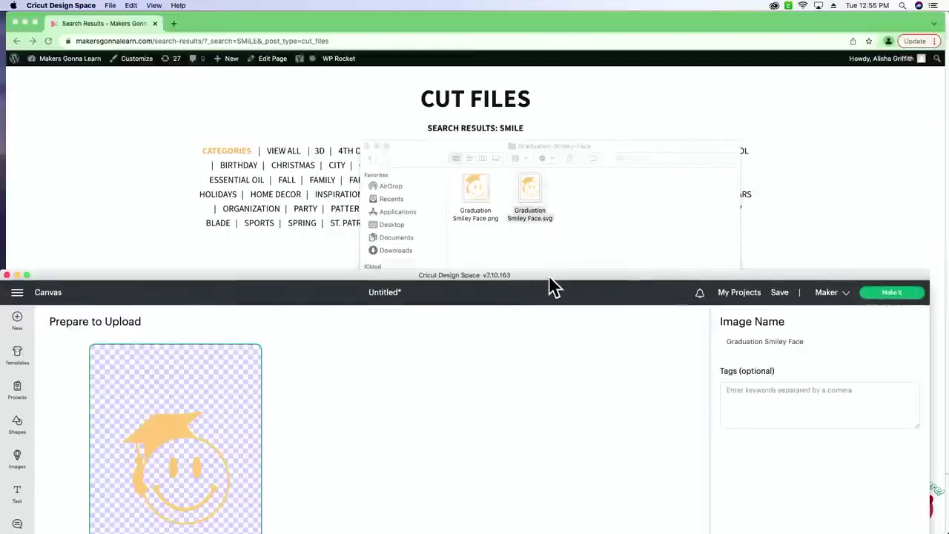
drag(549, 280, 549, 26)
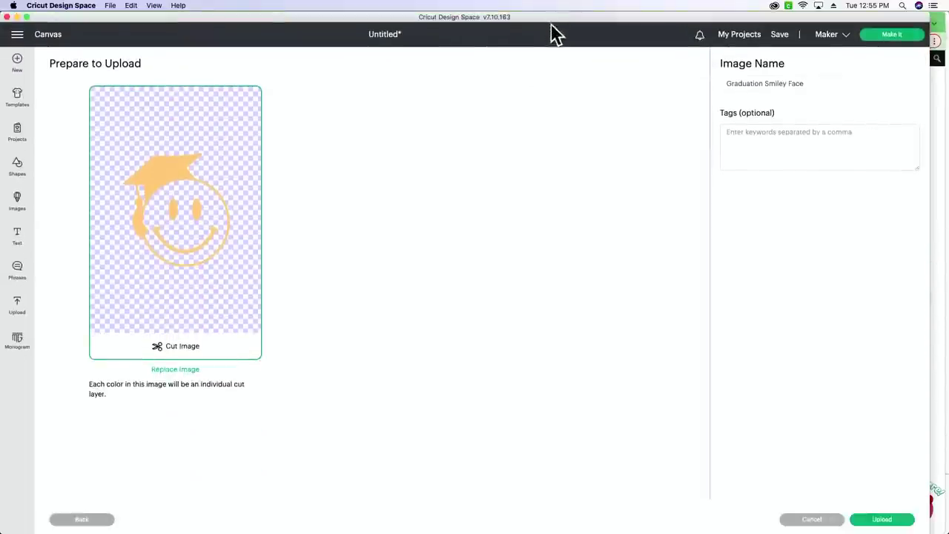
- Upload the Graduation Smiley Face image, add it to the canvas and place it beside the HELLO design
click(886, 520)
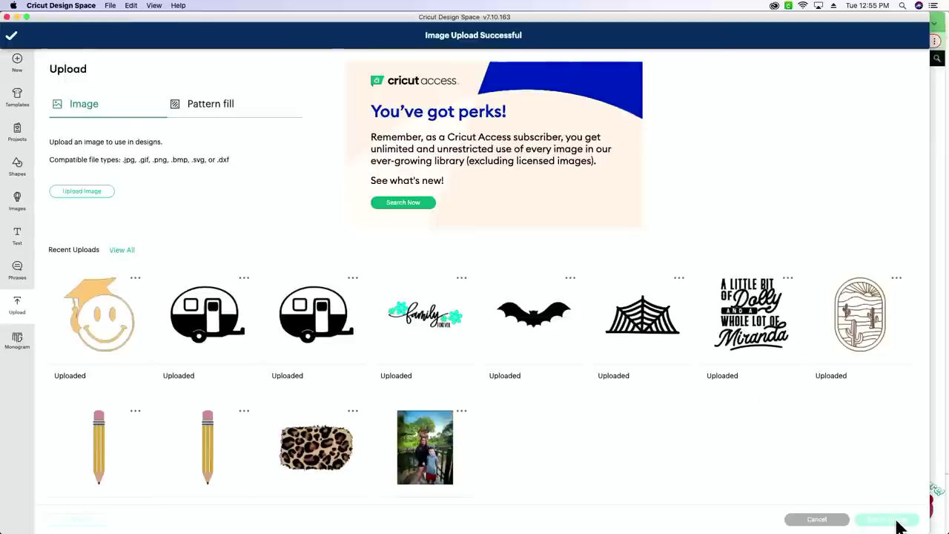
click(127, 352)
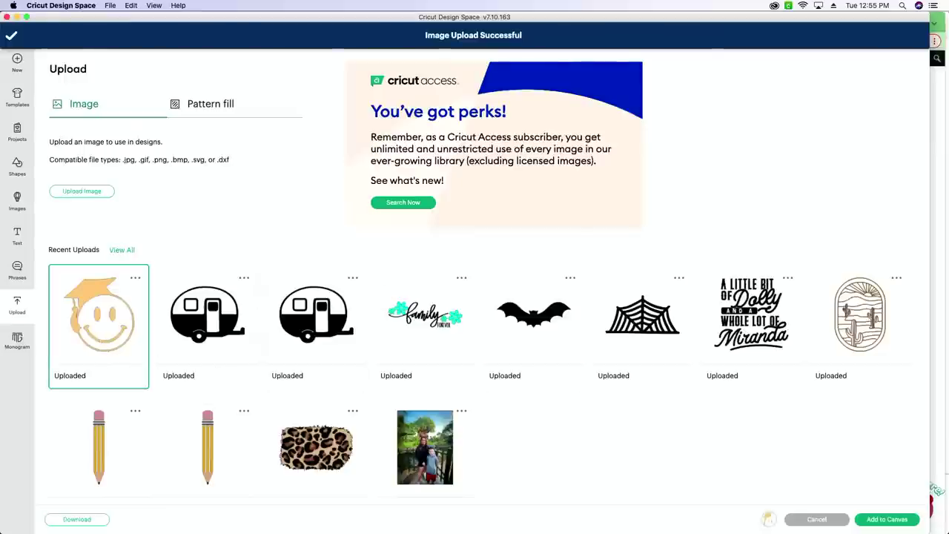
click(887, 520)
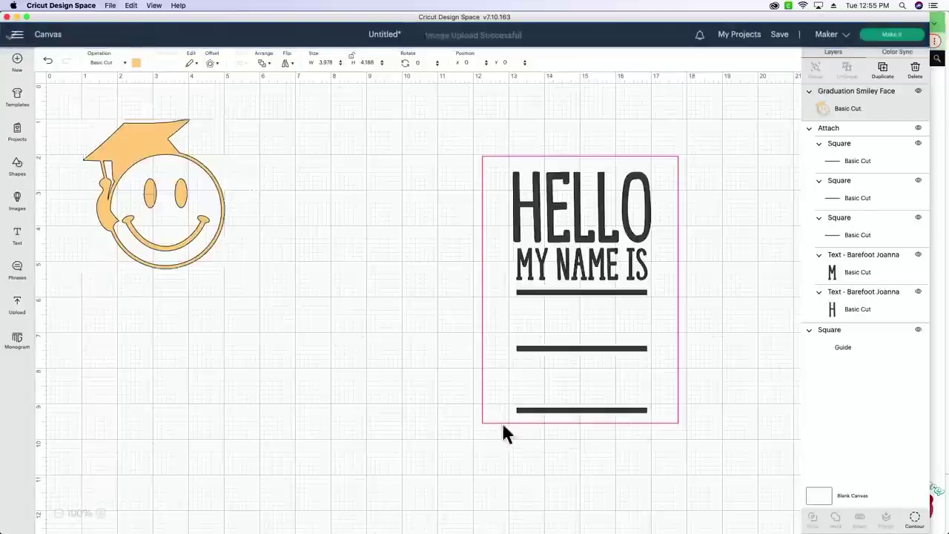
drag(178, 188, 262, 231)
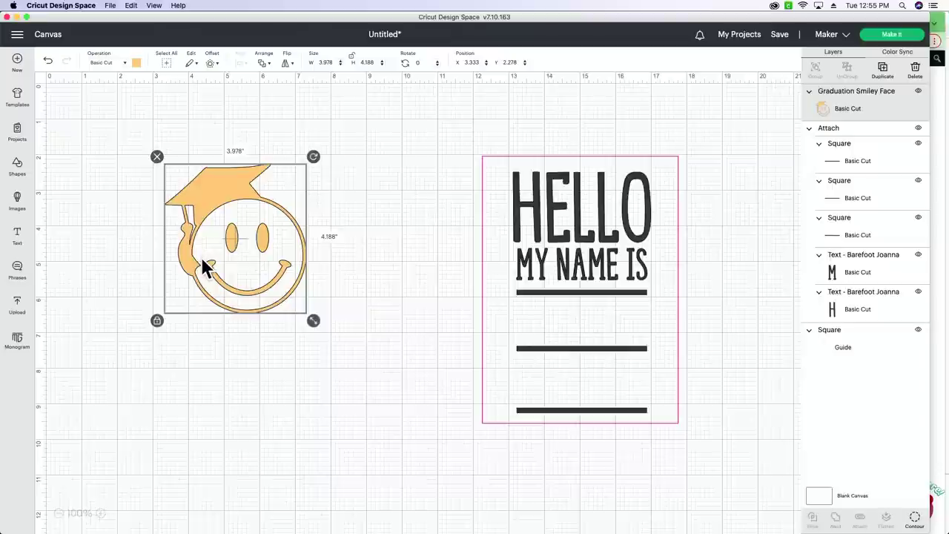
drag(204, 264, 321, 227)
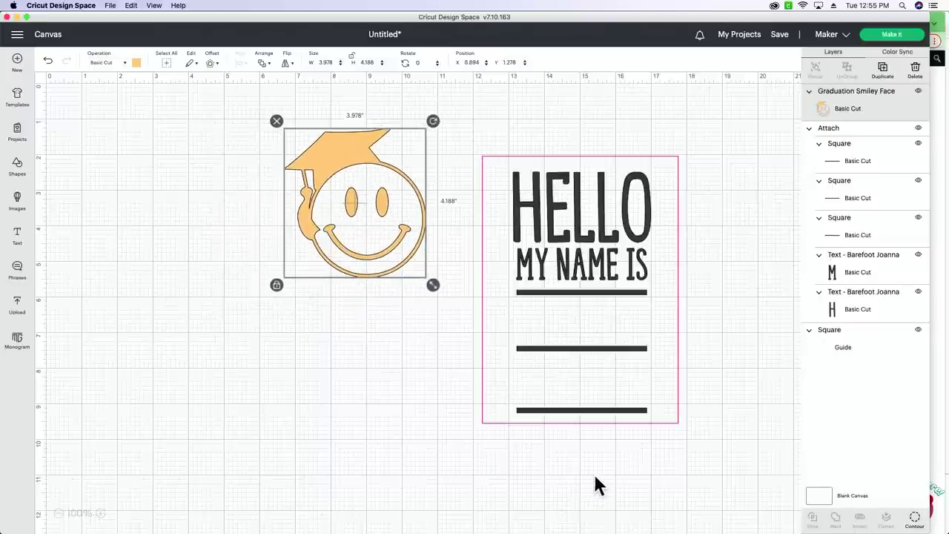
- Add a circle and place it inside the guide rectangle, moved to an open area with the graduation smiley set aside
click(17, 165)
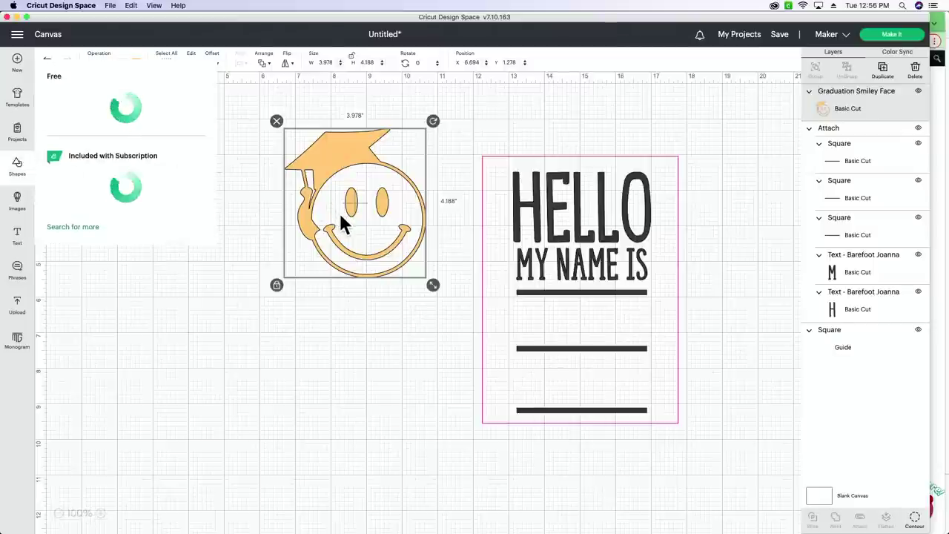
click(142, 234)
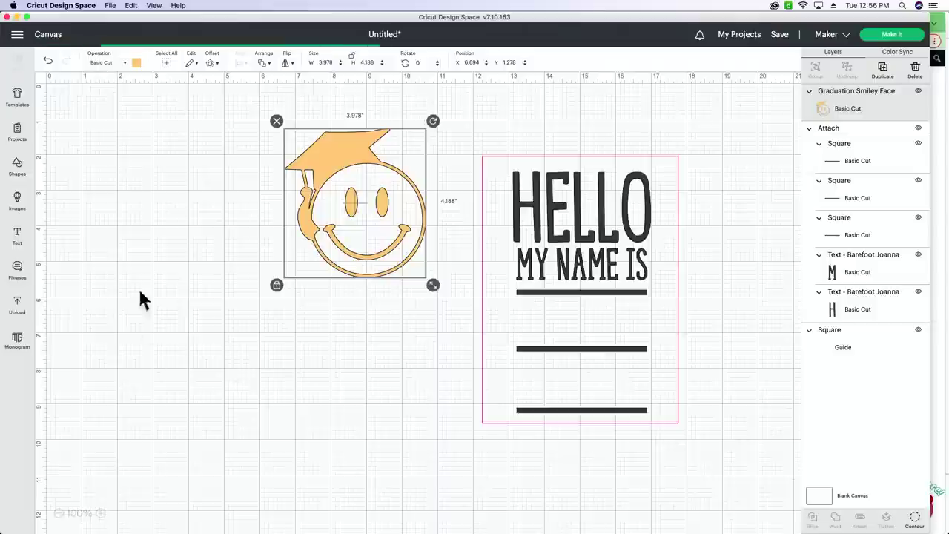
drag(80, 172, 122, 252)
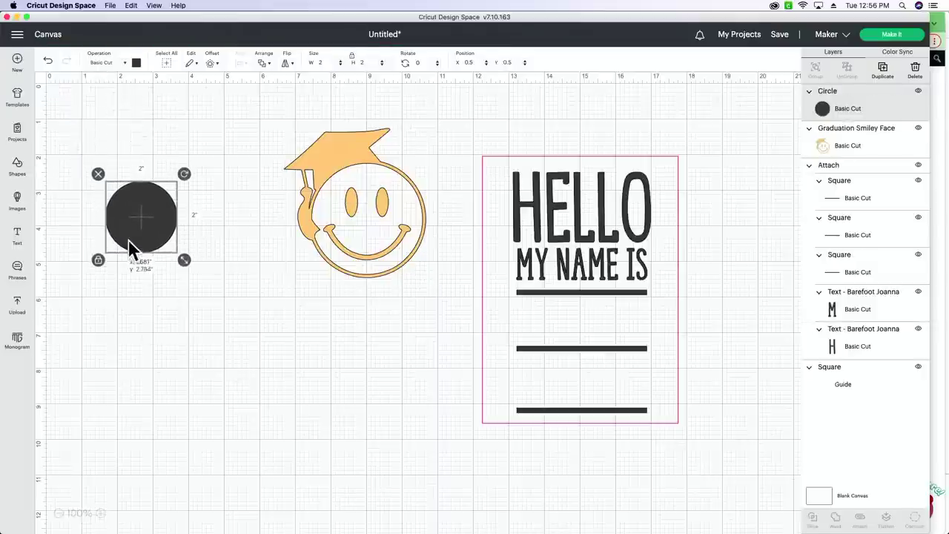
drag(677, 333, 366, 368)
drag(414, 228, 710, 218)
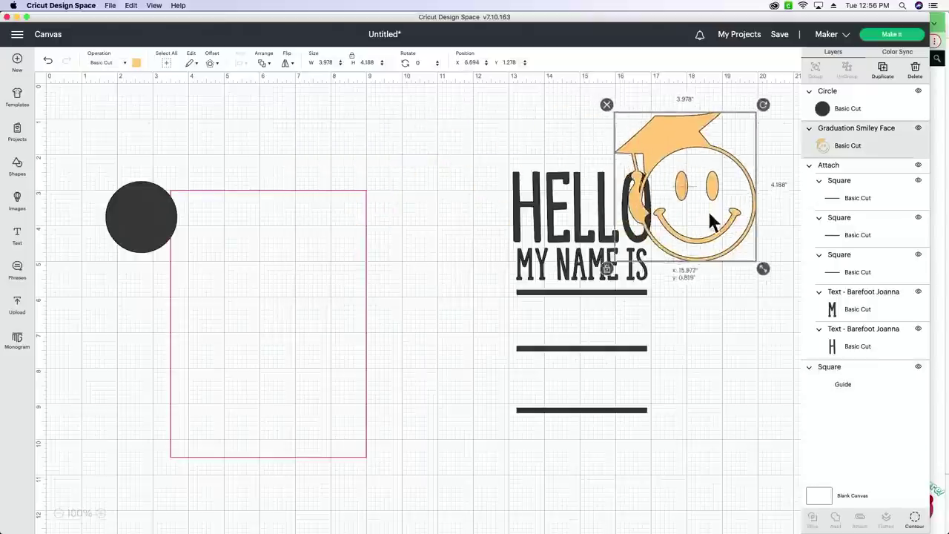
drag(315, 257, 328, 228)
drag(155, 212, 242, 248)
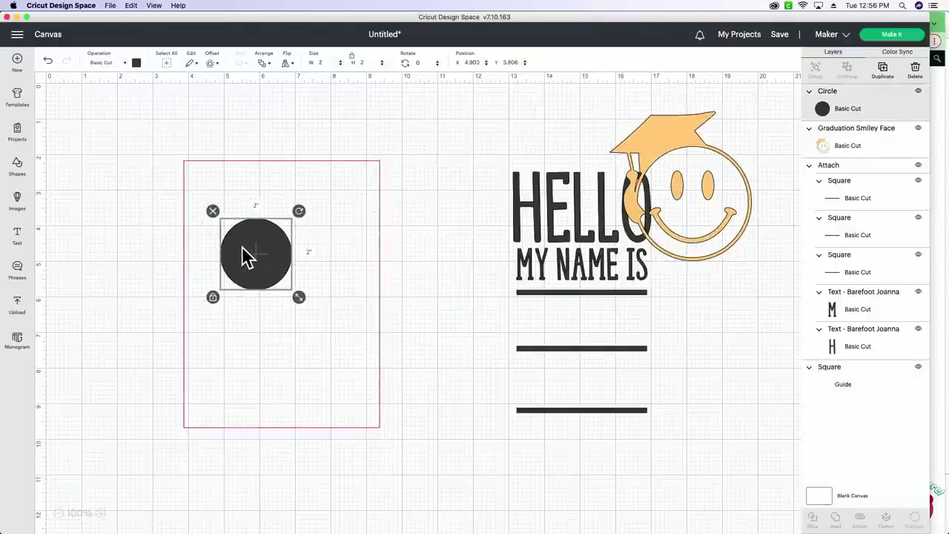
- Enlarge the circle to about 3.69 inches across and center it within the guide rectangle's width
drag(299, 298, 324, 360)
drag(270, 328, 264, 335)
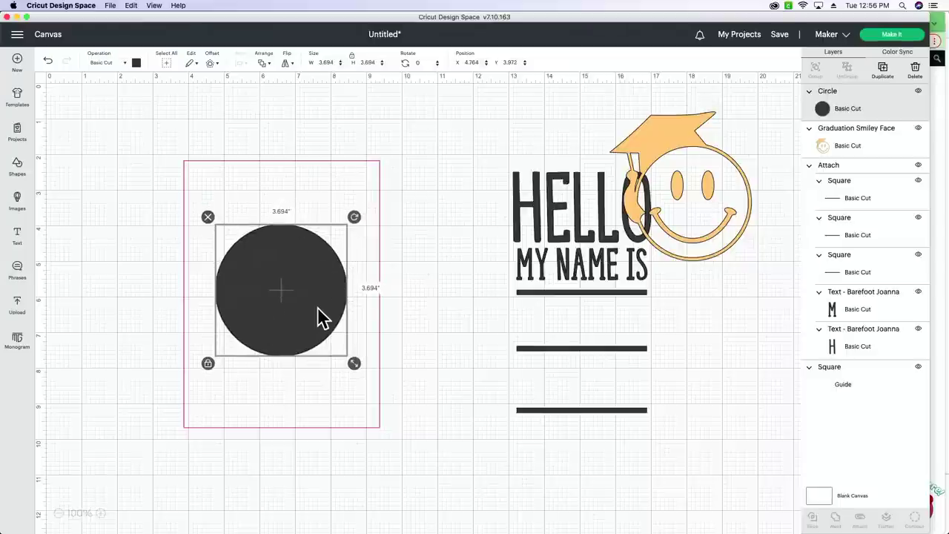
drag(318, 307, 317, 303)
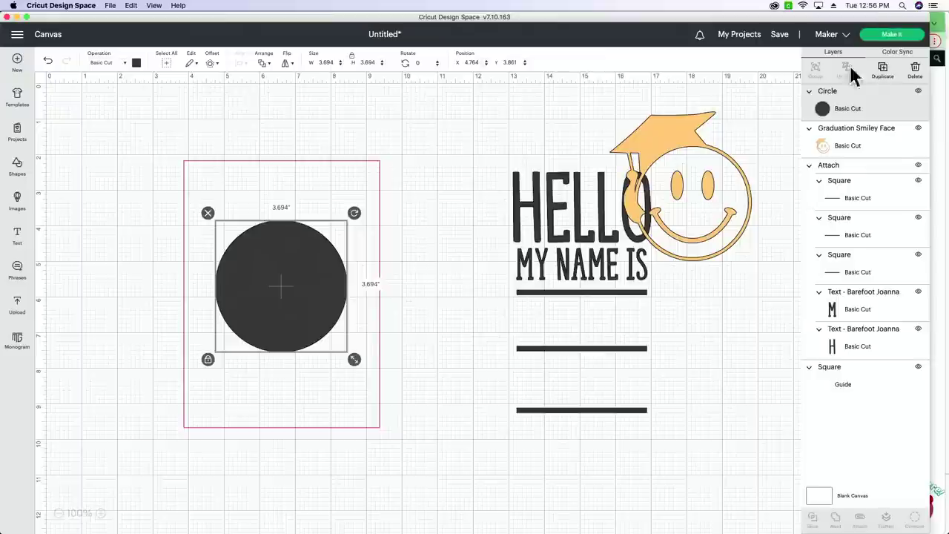
click(882, 69)
drag(390, 395, 159, 339)
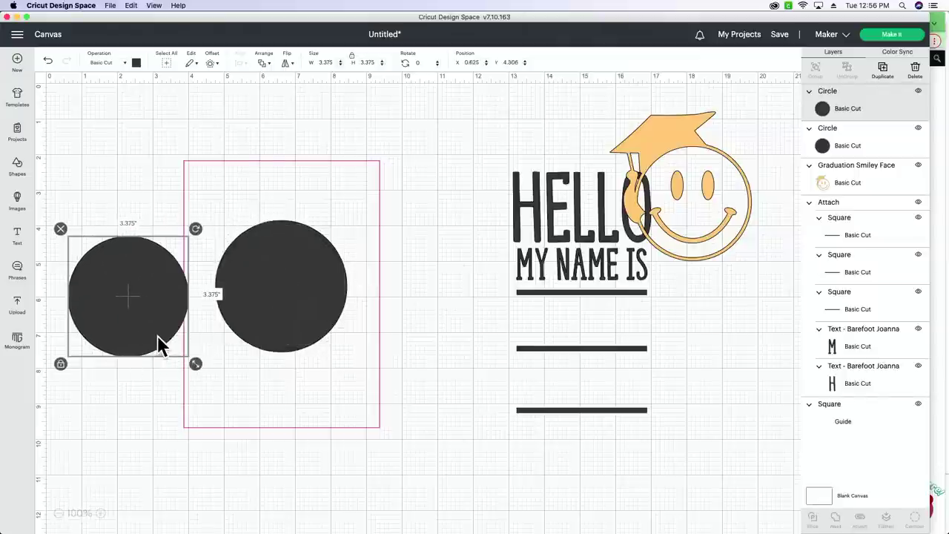
key(Delete)
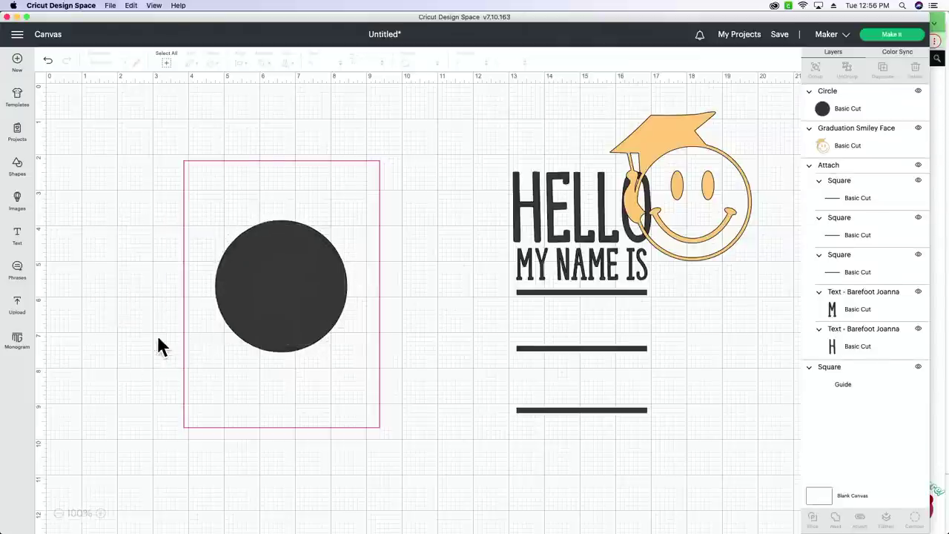
- Create a 0.15 inch offset with rounded corners around the circle
click(325, 319)
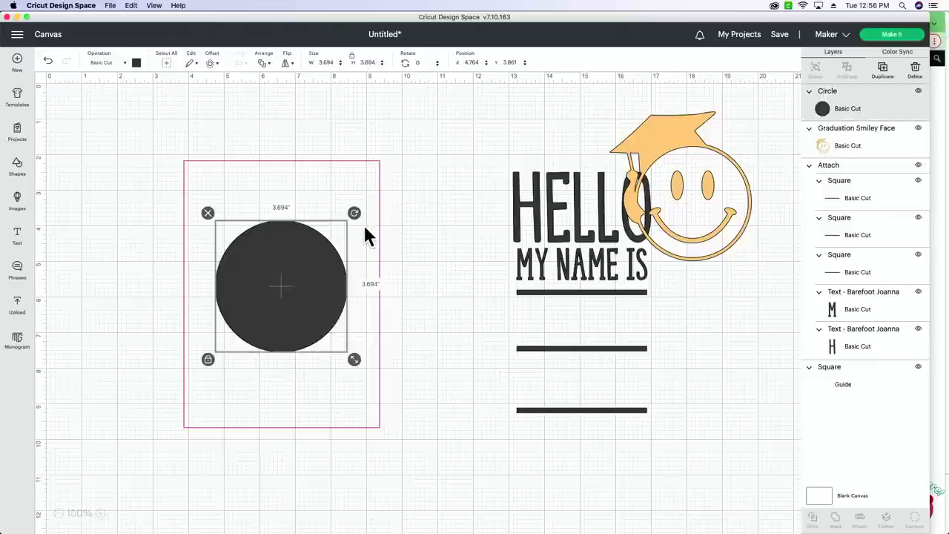
click(211, 63)
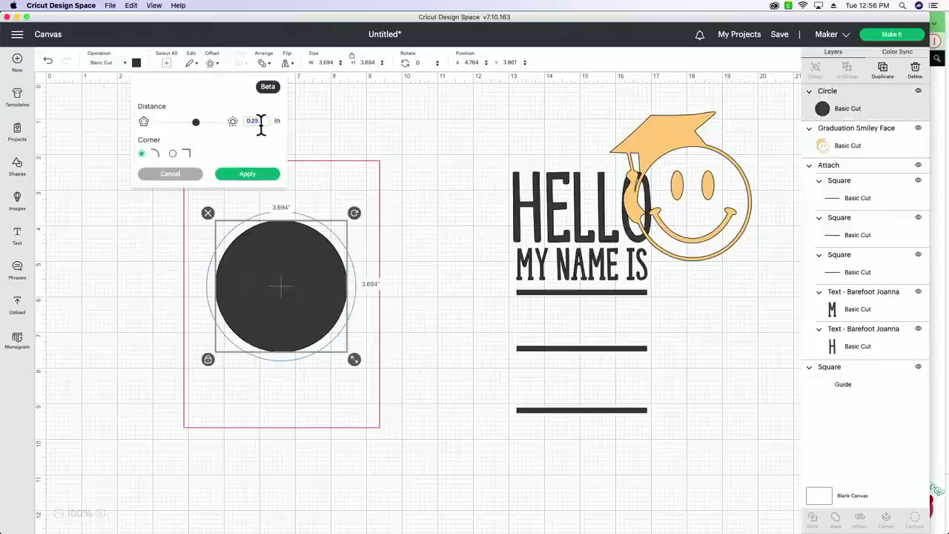
text(.15)
key(Return)
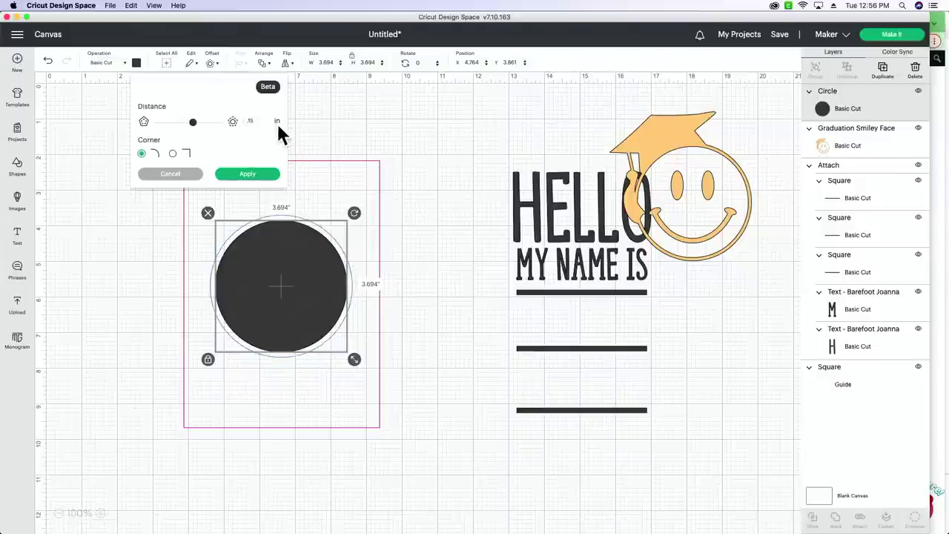
click(256, 174)
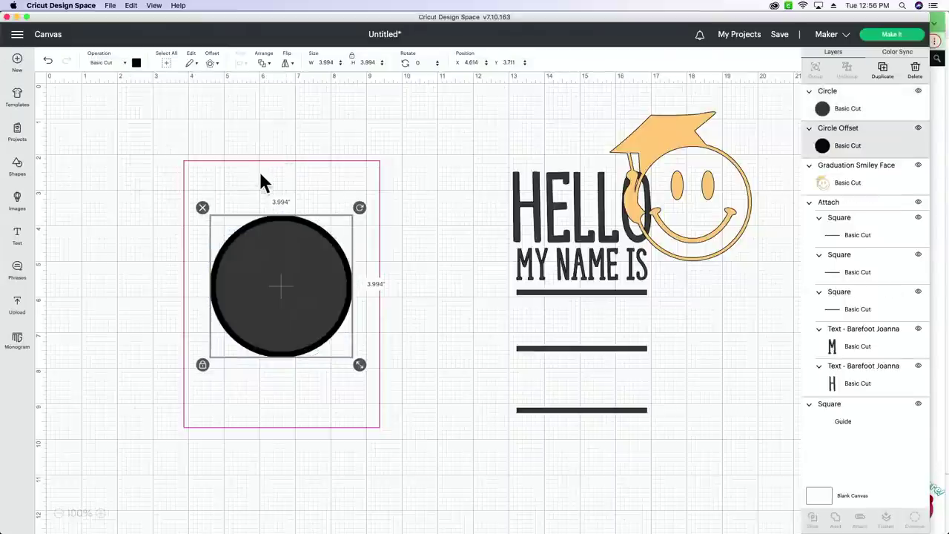
- Move the guide rectangle away from the circles and slice the circle with its offset
click(249, 411)
drag(272, 395, 468, 404)
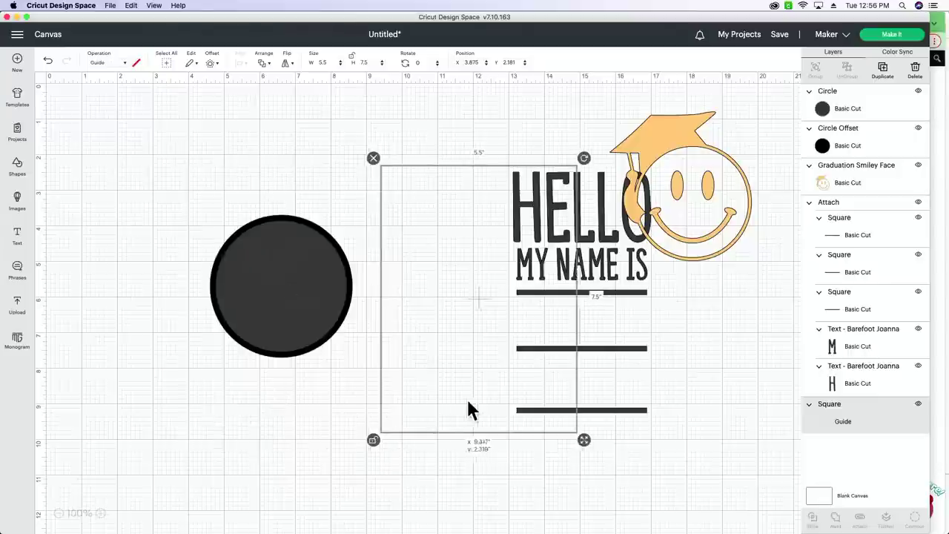
click(308, 398)
drag(301, 383, 263, 277)
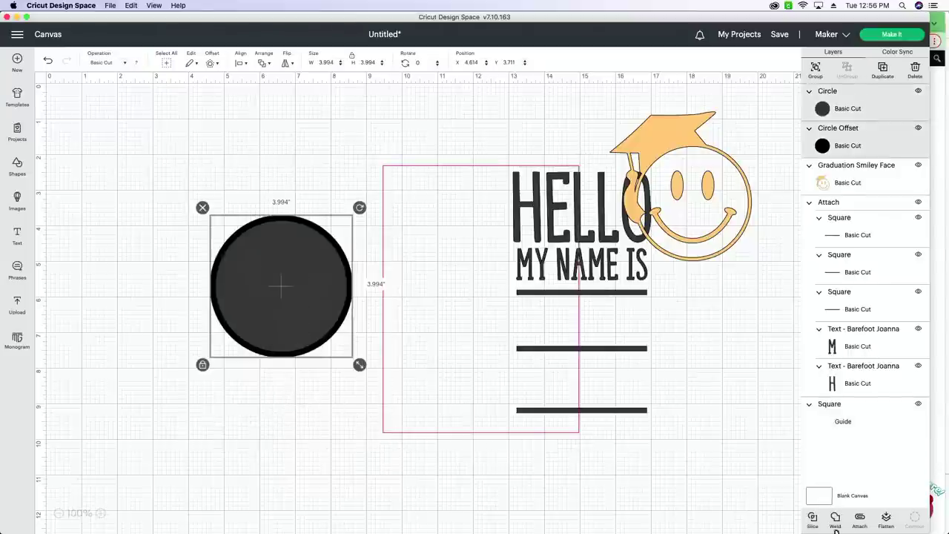
click(812, 519)
- Separate the outer ring from the slice results and delete the solid inner circles
click(267, 300)
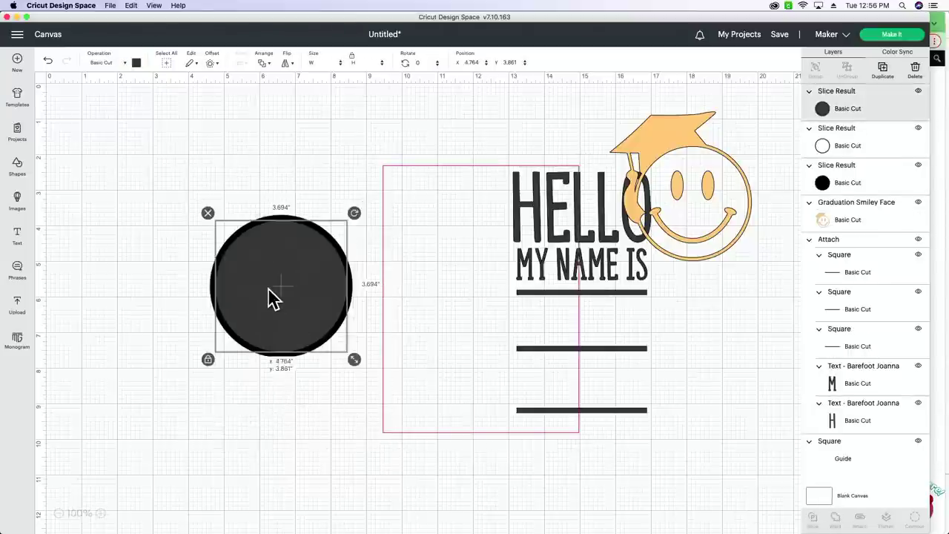
key(Delete)
click(271, 297)
key(Delete)
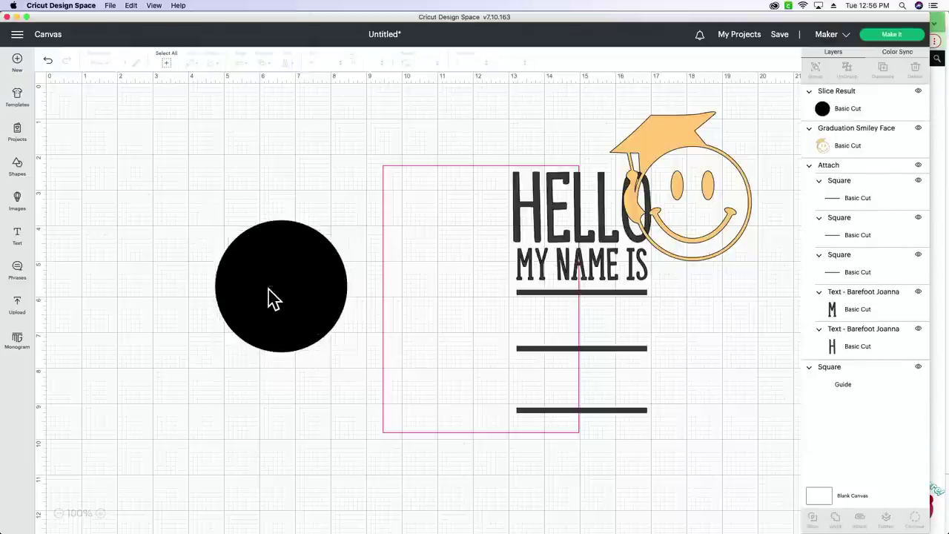
key(super+z)
drag(271, 296, 197, 370)
click(319, 260)
key(Delete)
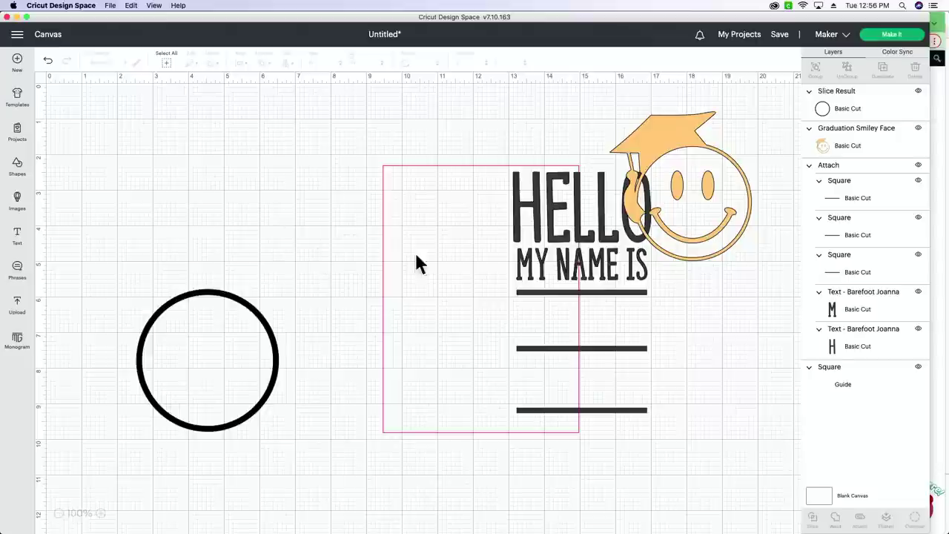
- Move the guide rectangle clear of the HELLO design, center the ring inside it and add an oval shape
drag(418, 263, 263, 266)
drag(160, 322, 282, 251)
click(18, 168)
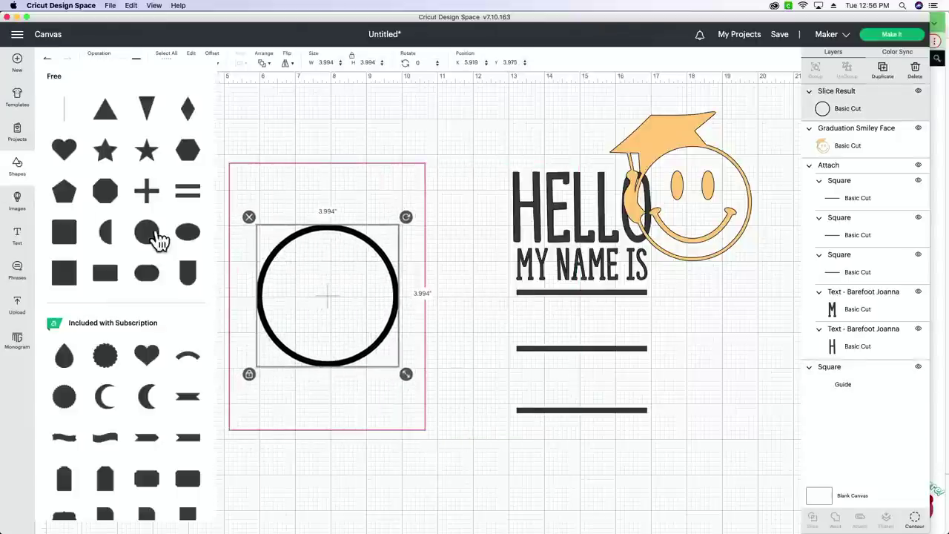
key(Escape)
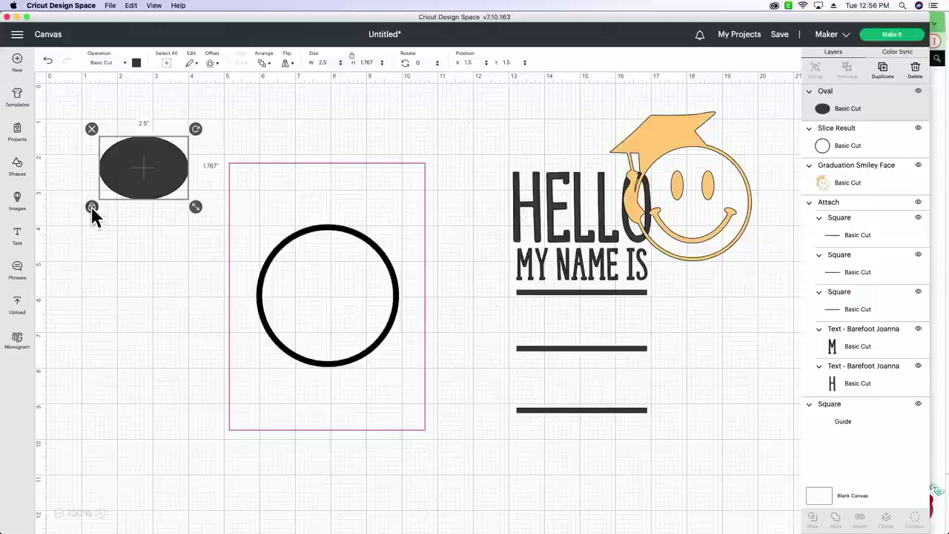
- Rotate the unlocked oval 90°, shrink it to about 0.45 by 0.76 inches, and place it and a duplicate as eyes inside the ring
click(92, 208)
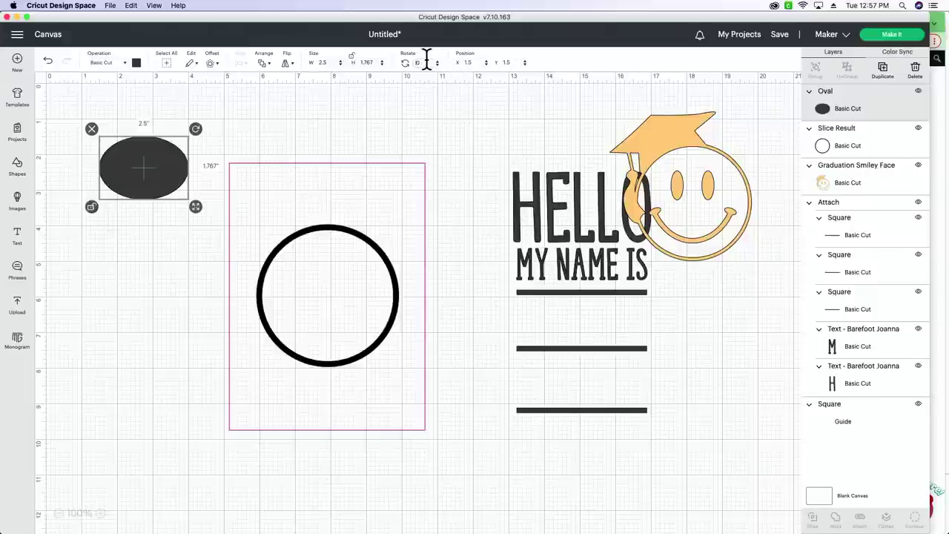
key(Tab)
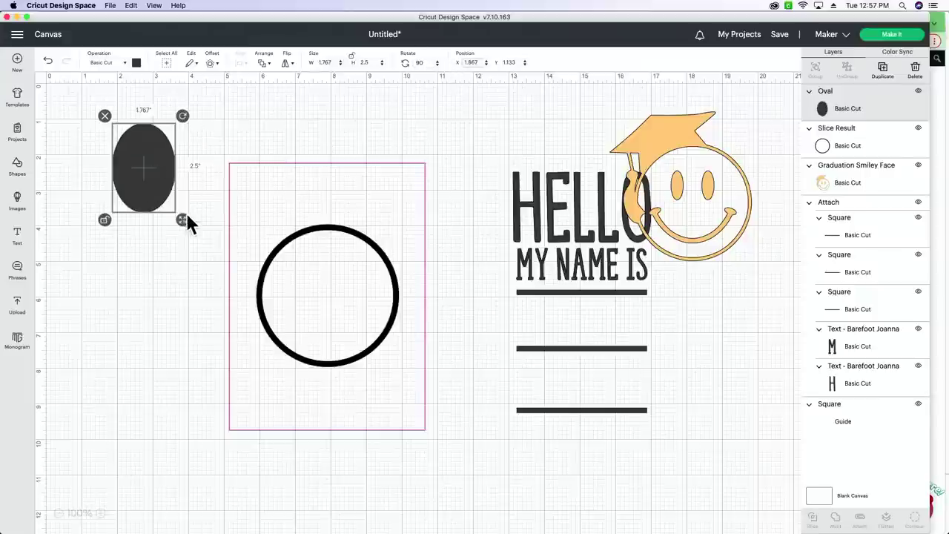
drag(187, 216, 316, 275)
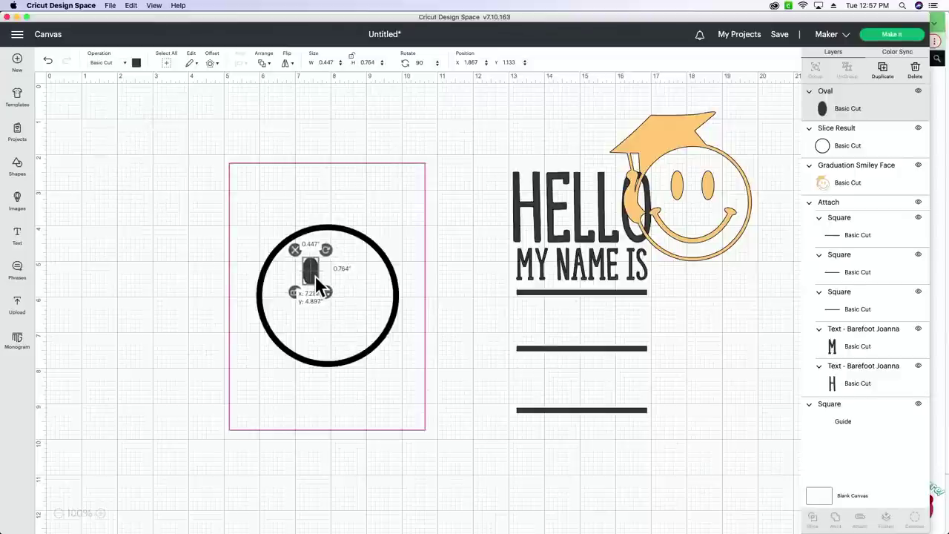
click(882, 68)
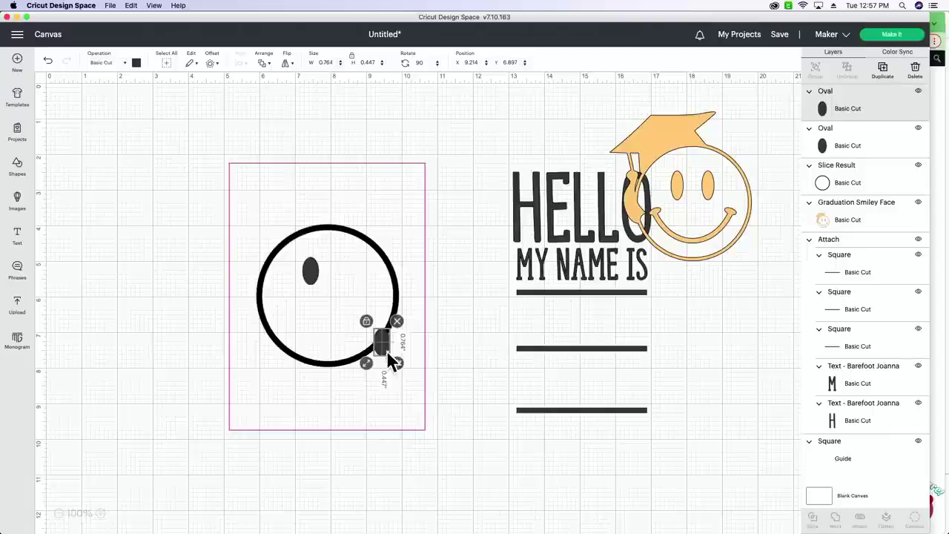
drag(392, 360, 359, 292)
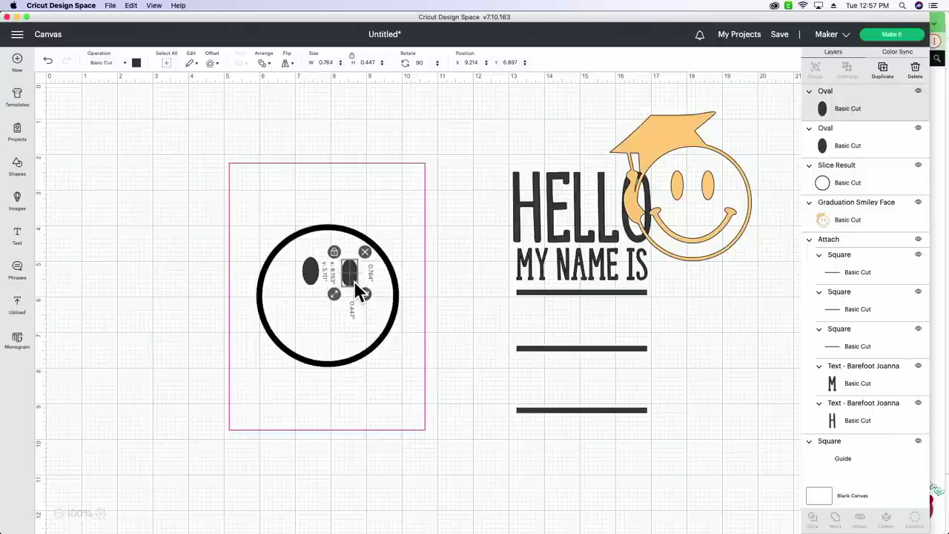
- Shift the guide rectangle upward to leave more room above the face
click(454, 422)
click(401, 413)
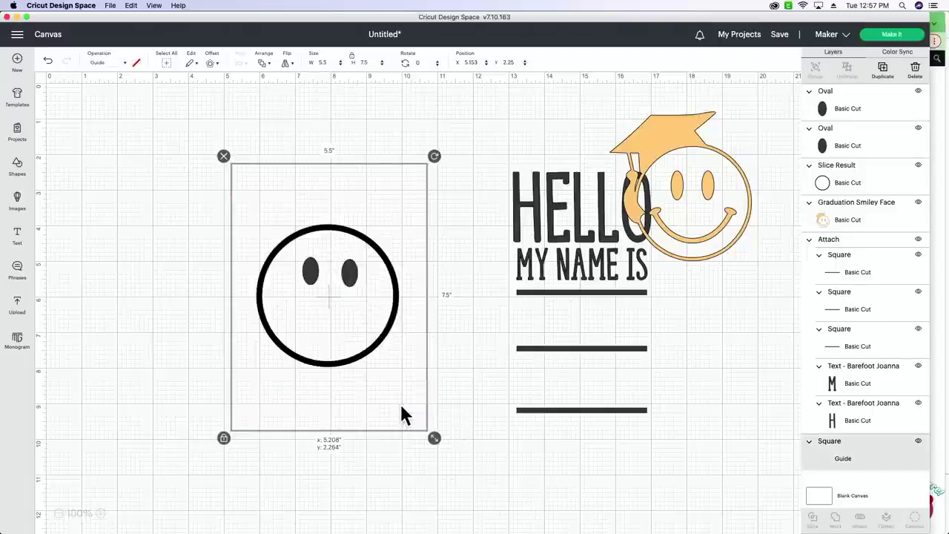
drag(401, 407, 401, 389)
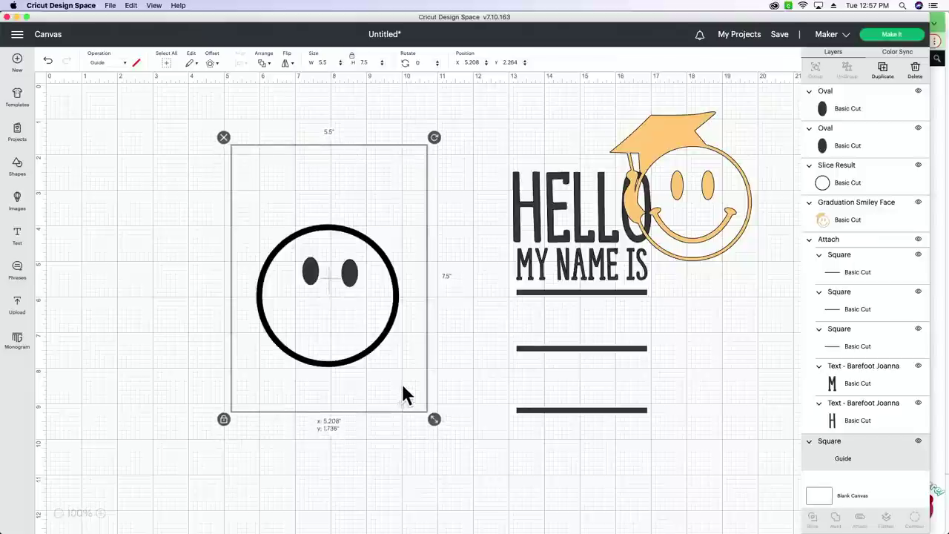
click(629, 273)
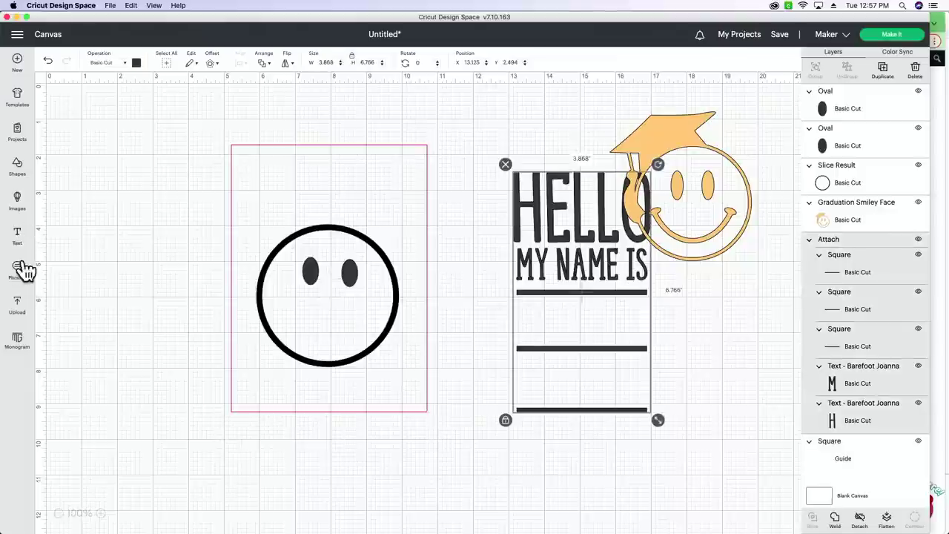
- Add a text object reading "HOW DO YOU FEEL?" in the Barefoot Joanna font
click(22, 236)
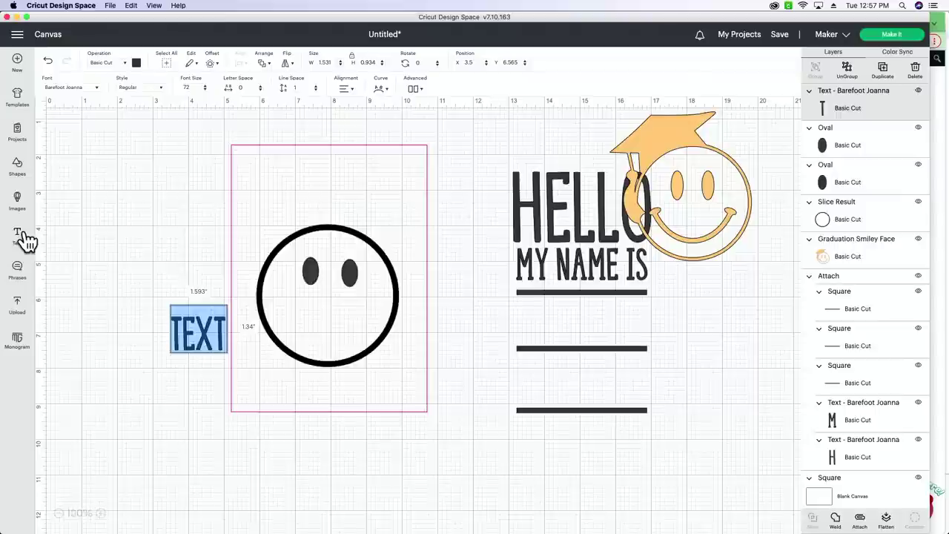
text(W)
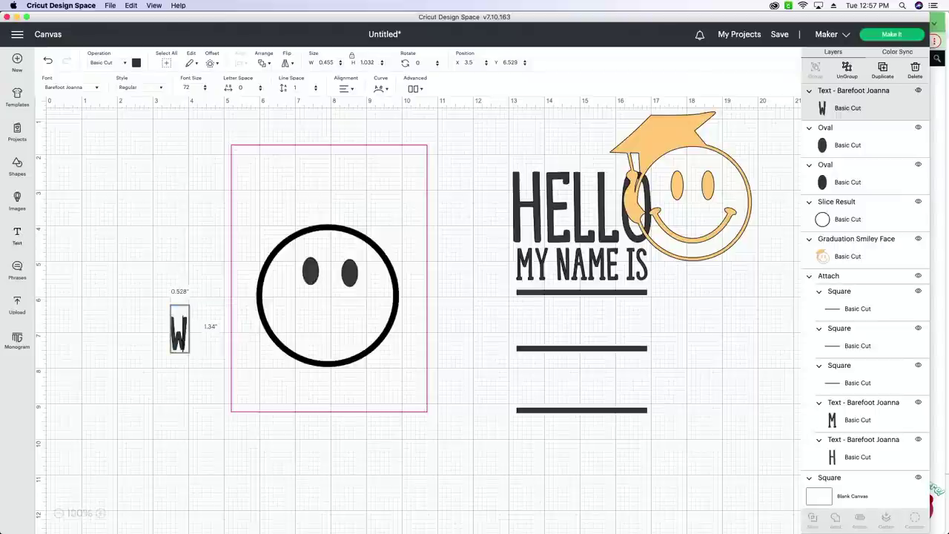
key(BackSpace)
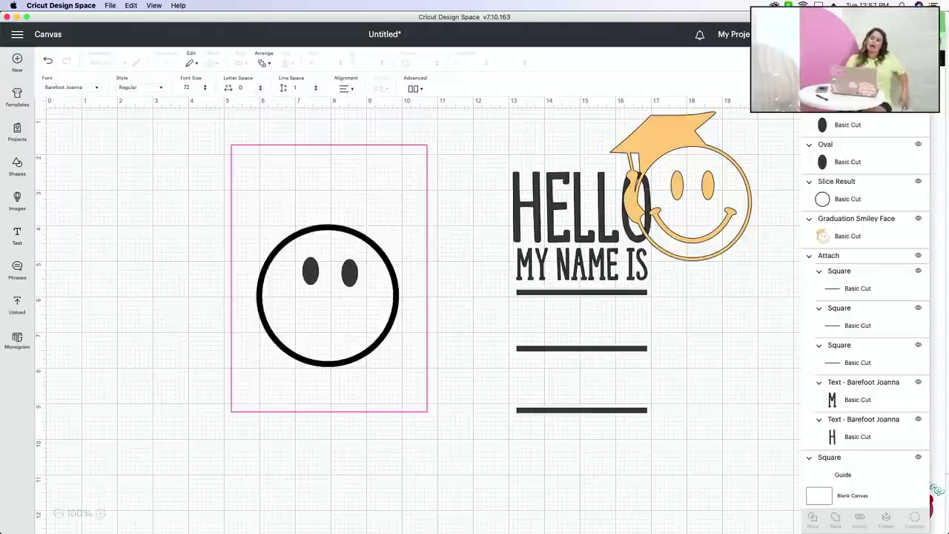
text(HOW DO YOU)
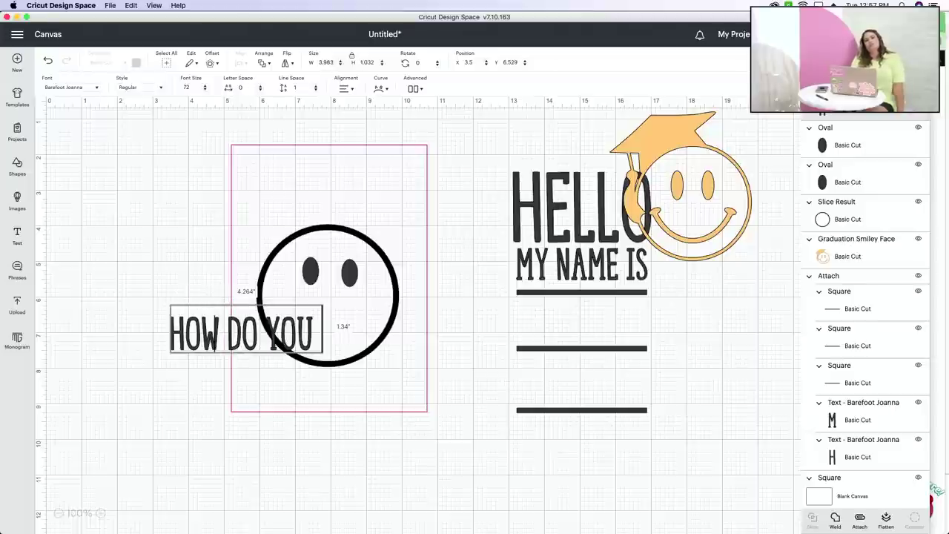
text( FEEL?)
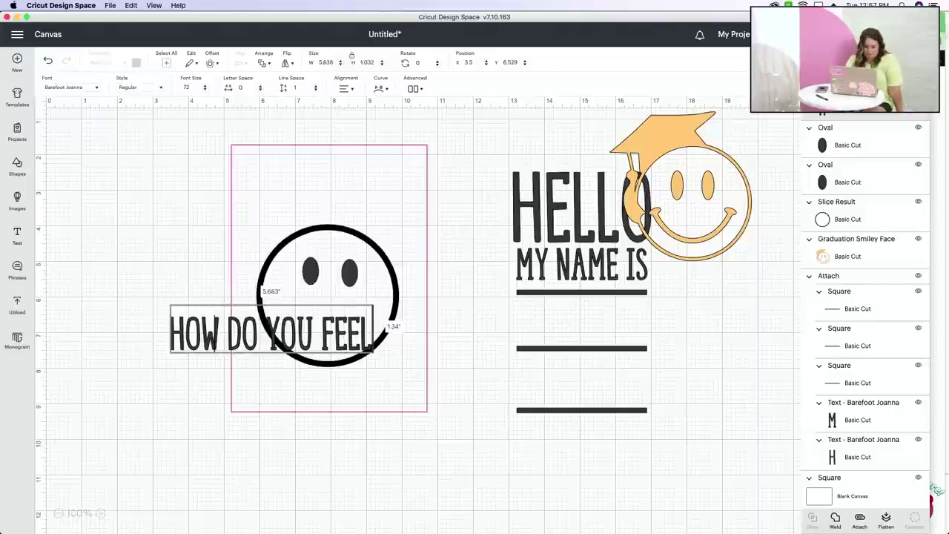
click(215, 436)
- Place the HOW DO YOU FEEL? text above the face and scale it to about 4.86 inches wide to fit the guide
drag(212, 343, 282, 188)
drag(461, 201, 375, 180)
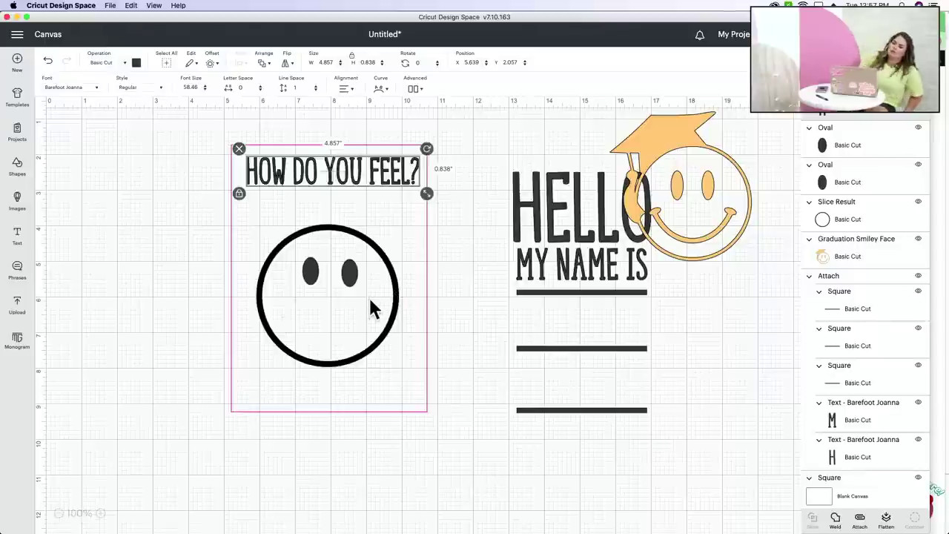
drag(308, 187, 305, 186)
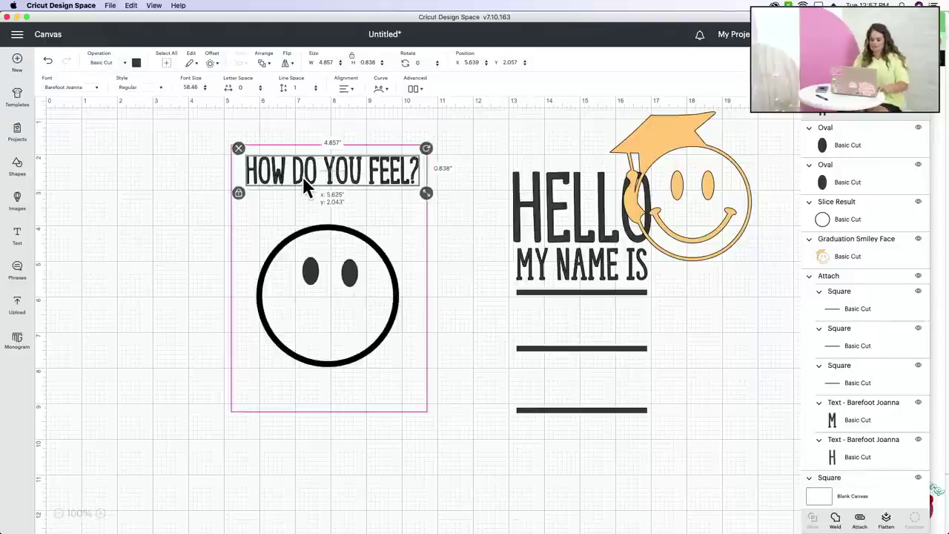
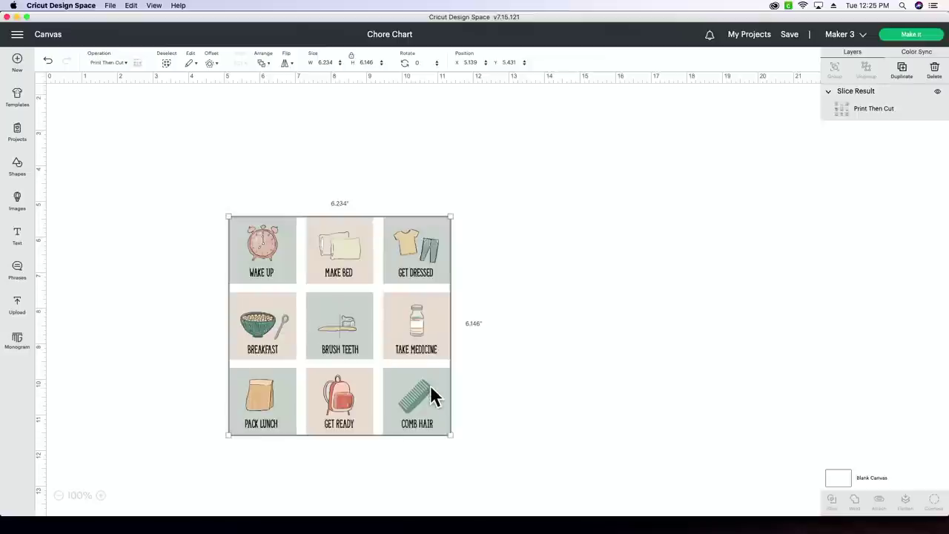
- In the Chore Chart project, move the chore tile grid aside to the right and add a square in the free space
drag(430, 386, 304, 305)
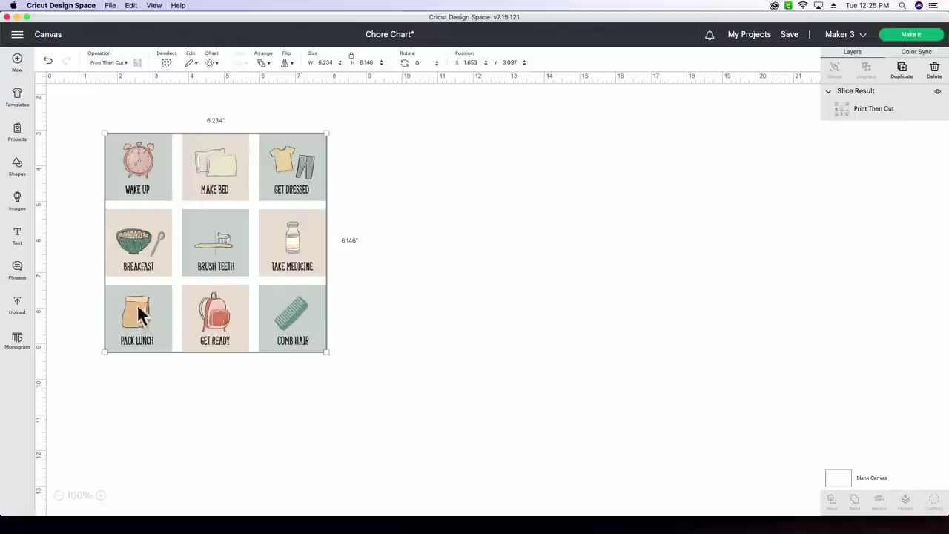
drag(138, 304, 194, 299)
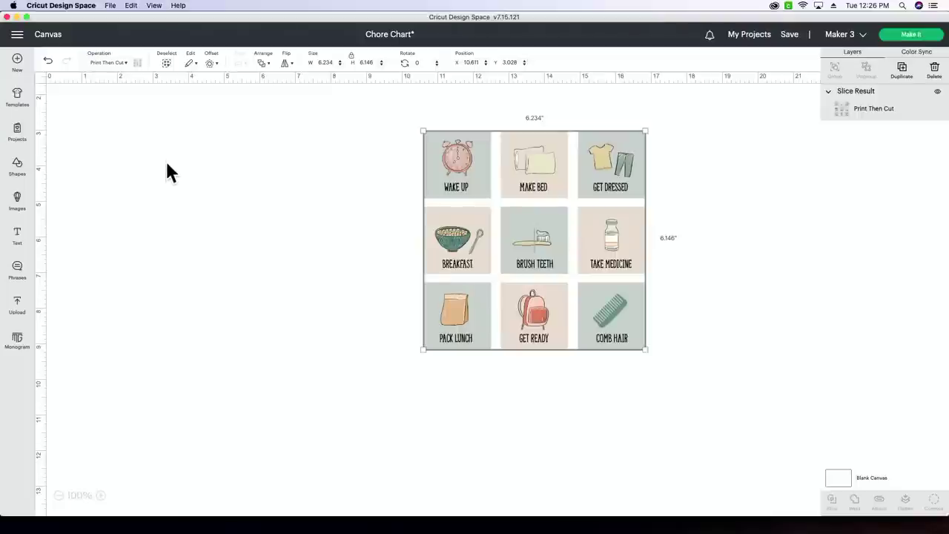
click(16, 170)
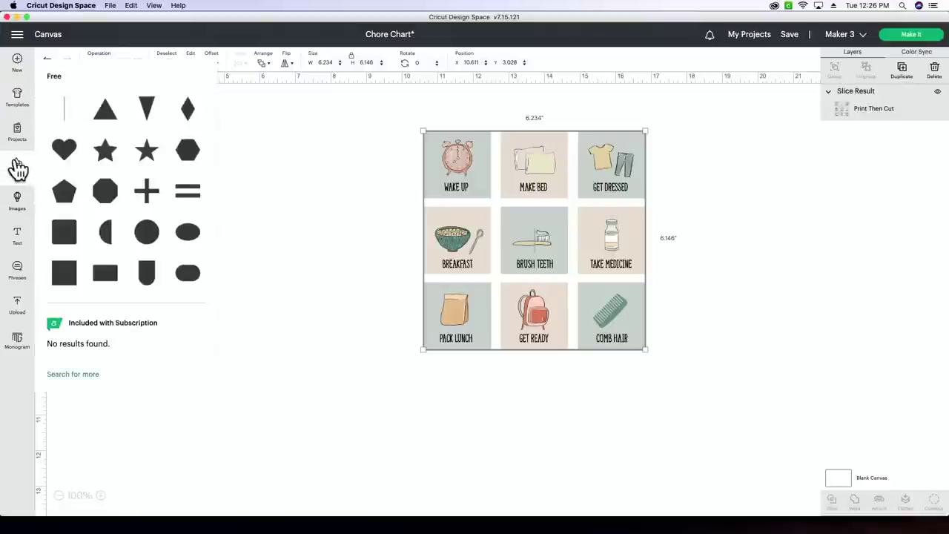
click(61, 277)
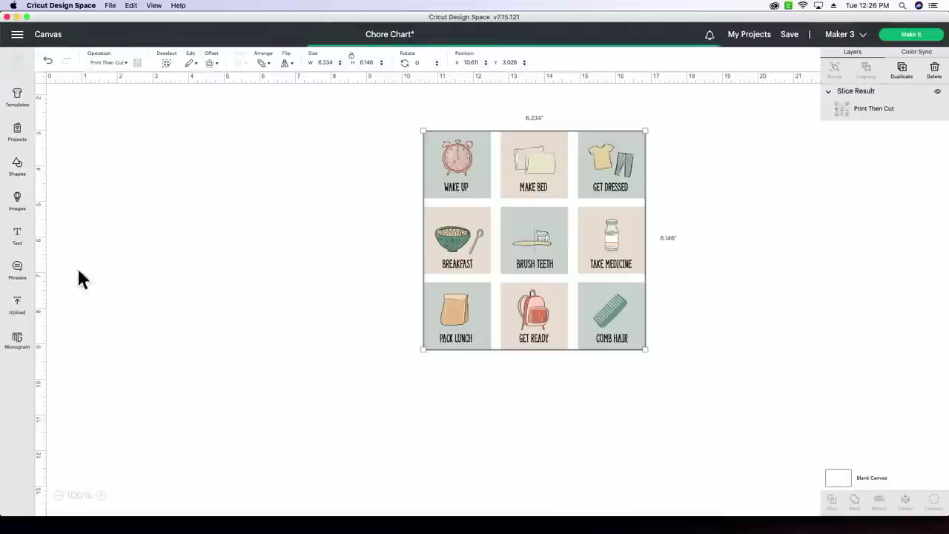
drag(119, 169, 171, 186)
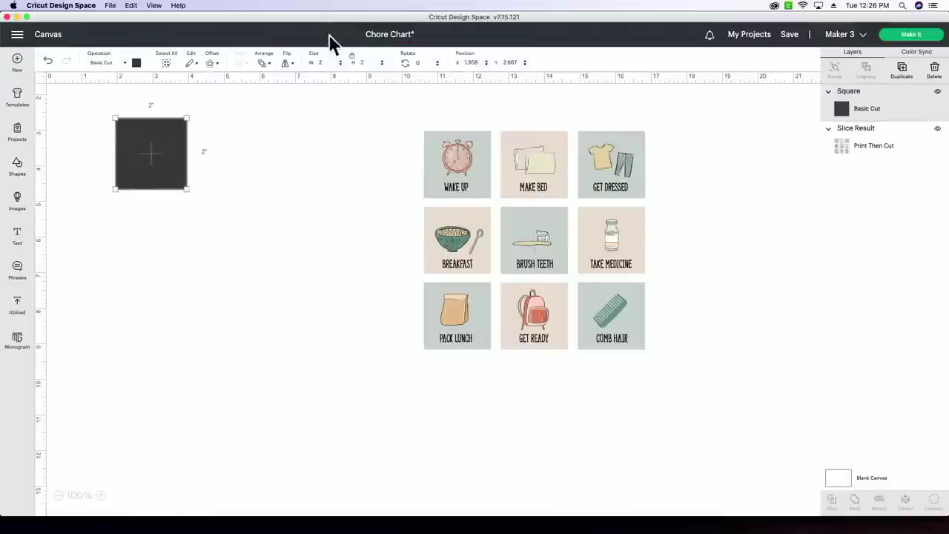
- Unlock the square's proportions, set its size to 10 by 8.5 inches, and shift it left away from the chore tiles
click(351, 57)
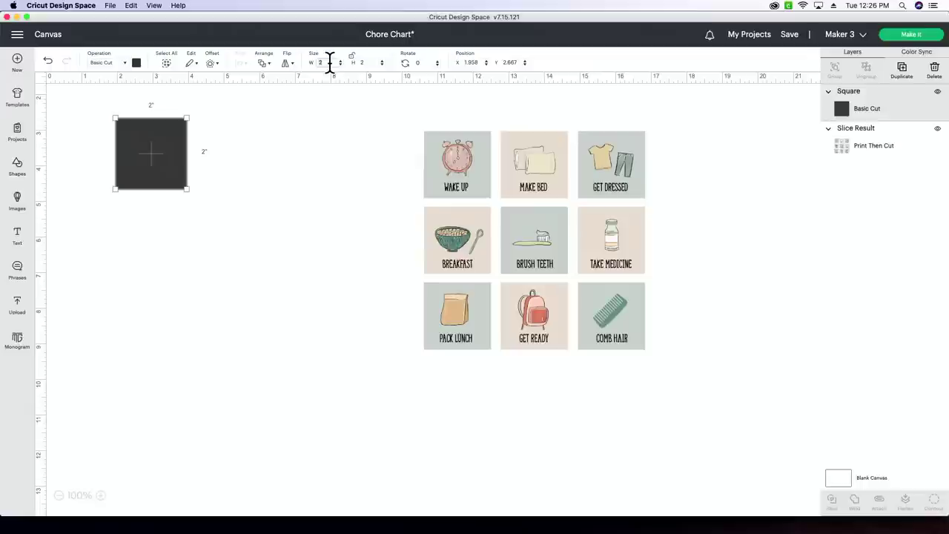
double_click(330, 62)
text(10)
key(Tab)
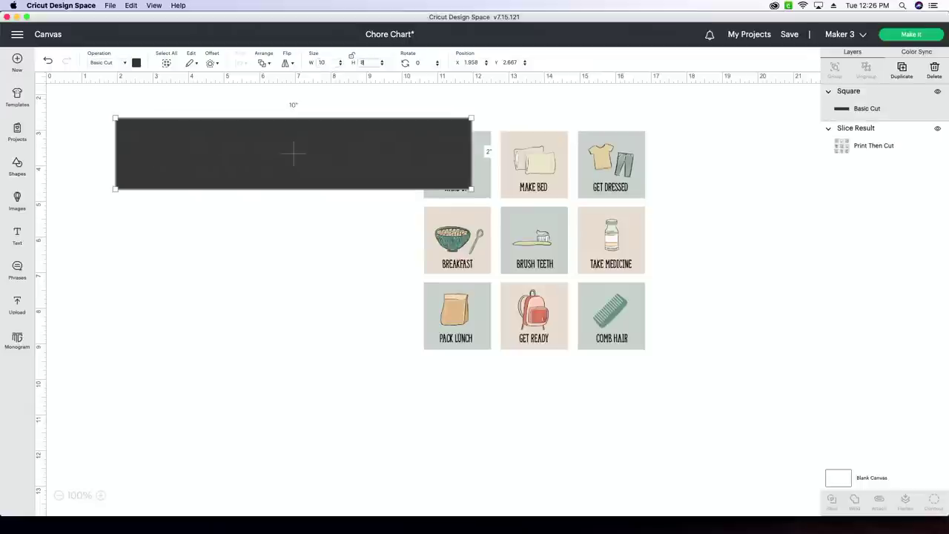
text(8.5)
key(Return)
drag(300, 256, 255, 256)
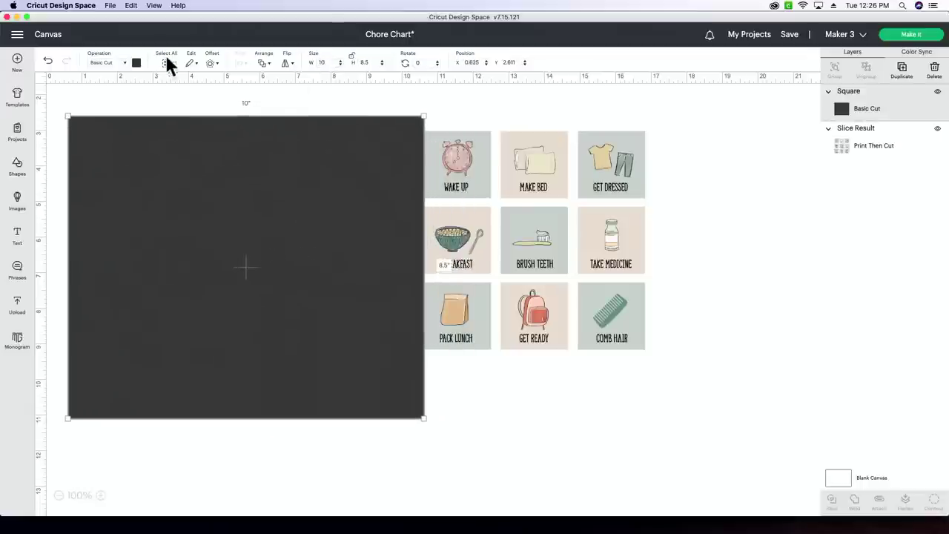
- Change the 10 by 8.5 inch rectangle to a Guide and position it beside the chore tile grid without overlap
click(124, 64)
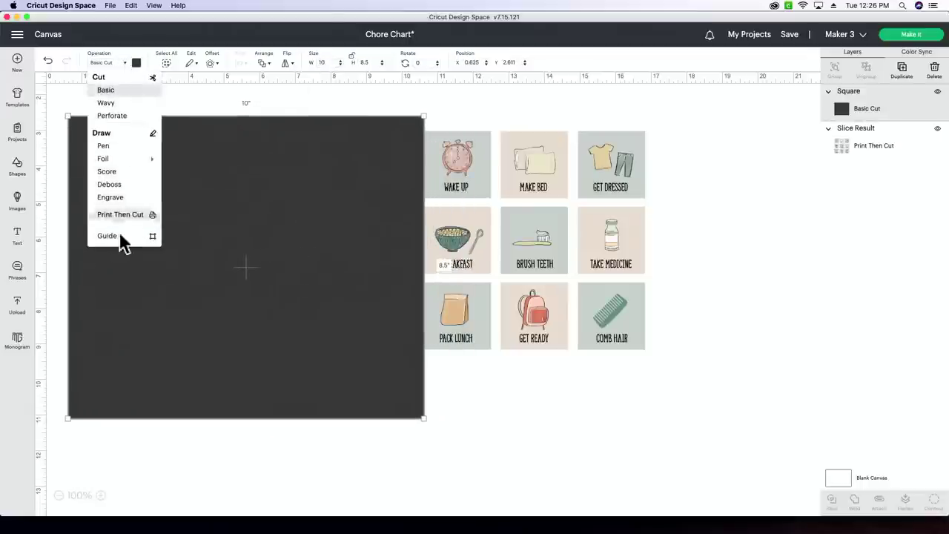
click(123, 236)
drag(127, 232, 207, 226)
drag(578, 306, 633, 301)
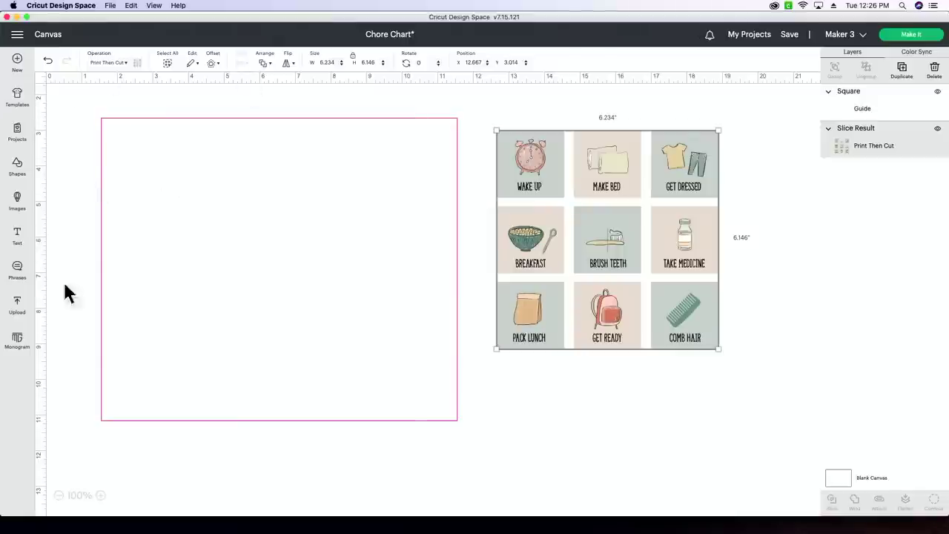
mouse_move(100, 296)
mouse_down()
mouse_move(127, 300)
mouse_move(109, 293)
mouse_up()
click(62, 252)
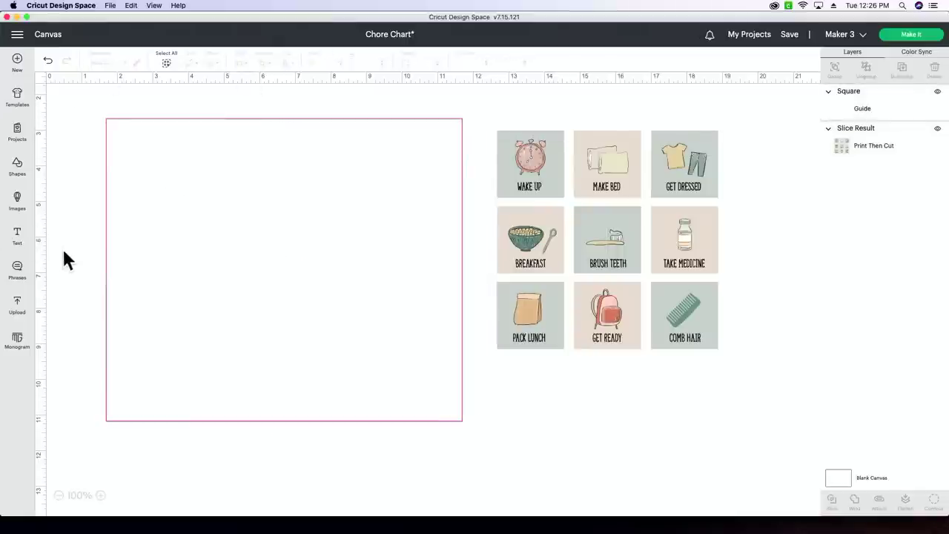
- Add a "to do" text object and place it near the guide's upper-left corner
click(16, 239)
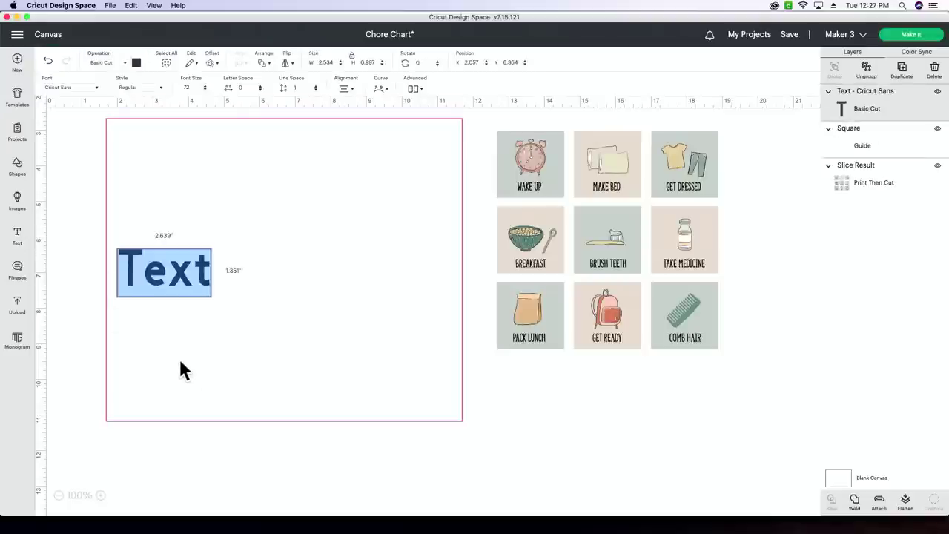
text(to do)
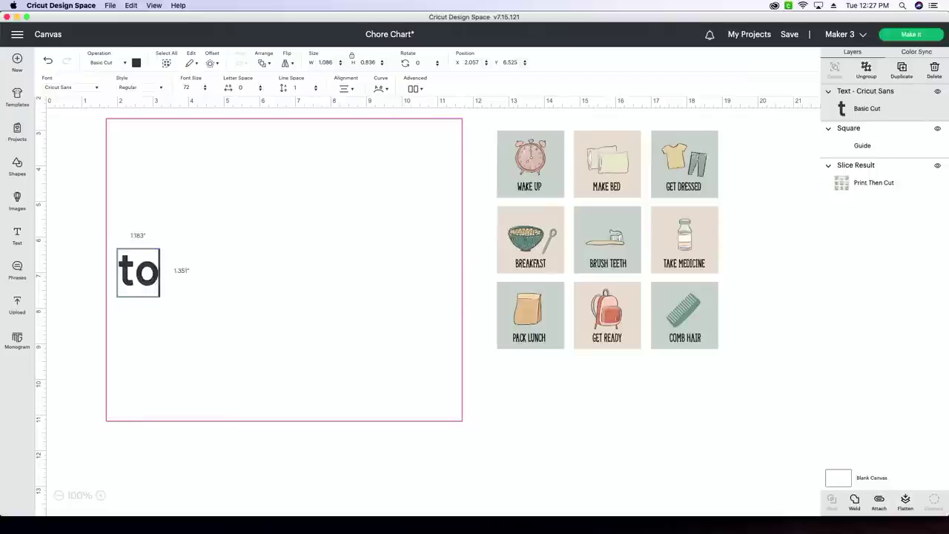
click(81, 334)
drag(178, 284, 186, 183)
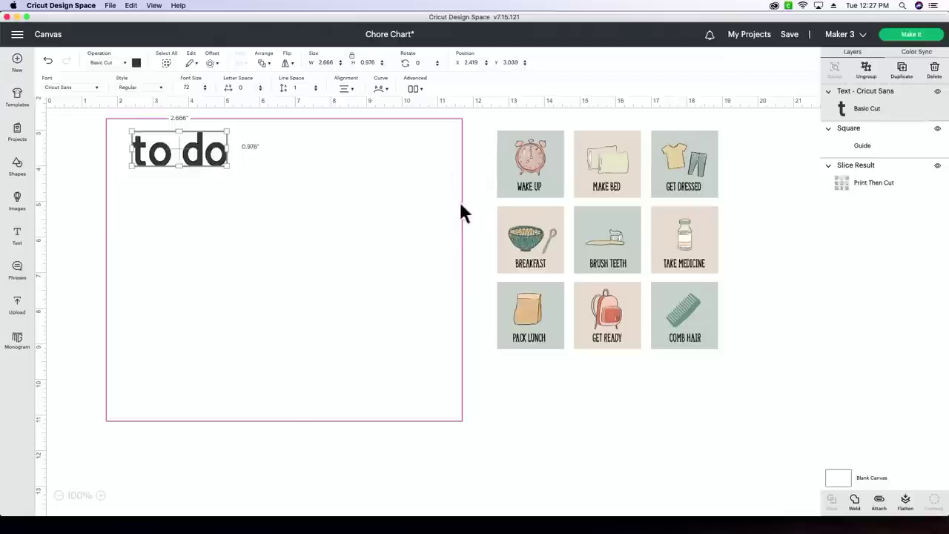
drag(195, 153, 210, 148)
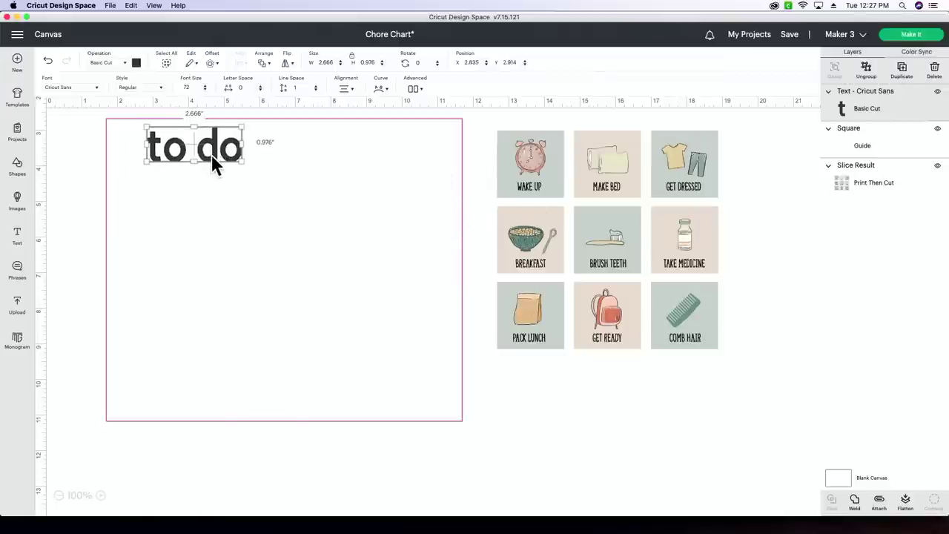
- Change the "to do" text to the system font Crigger
click(89, 85)
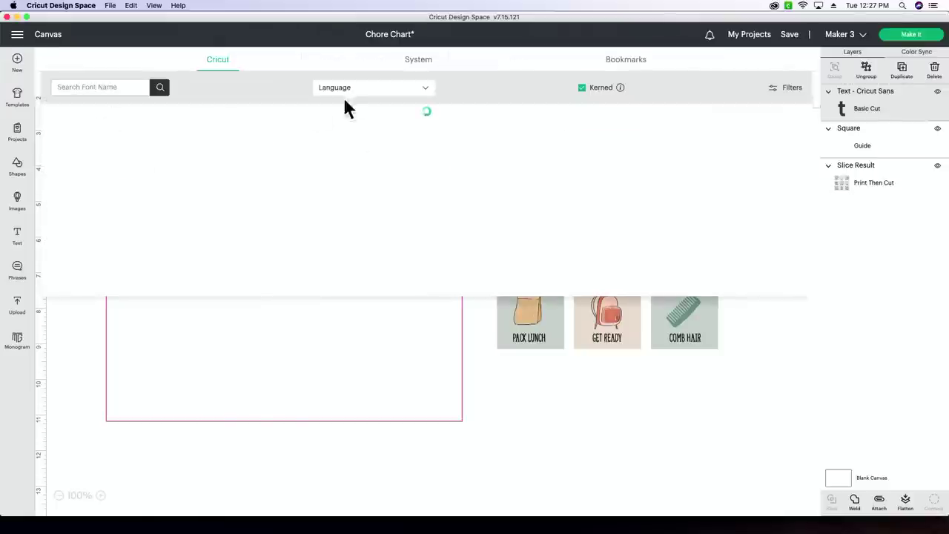
click(411, 65)
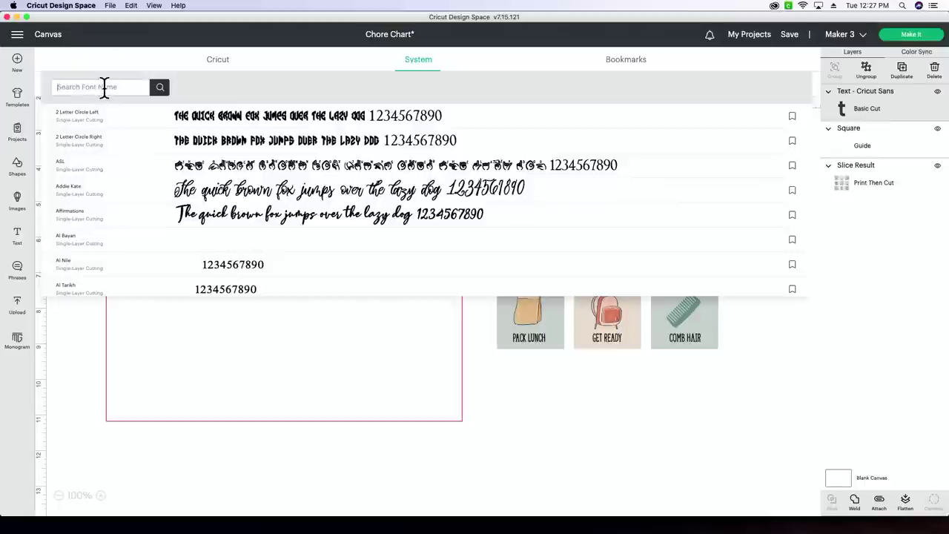
text(crigger)
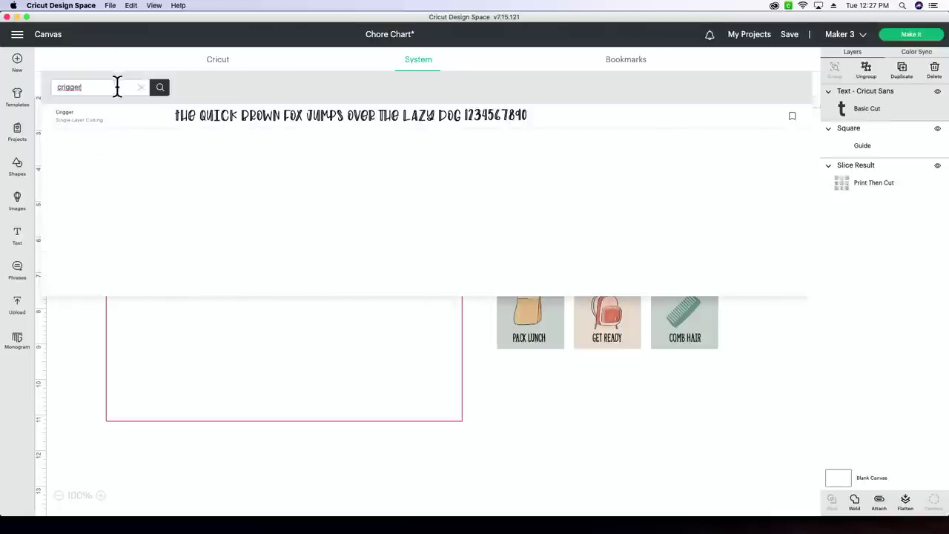
click(197, 115)
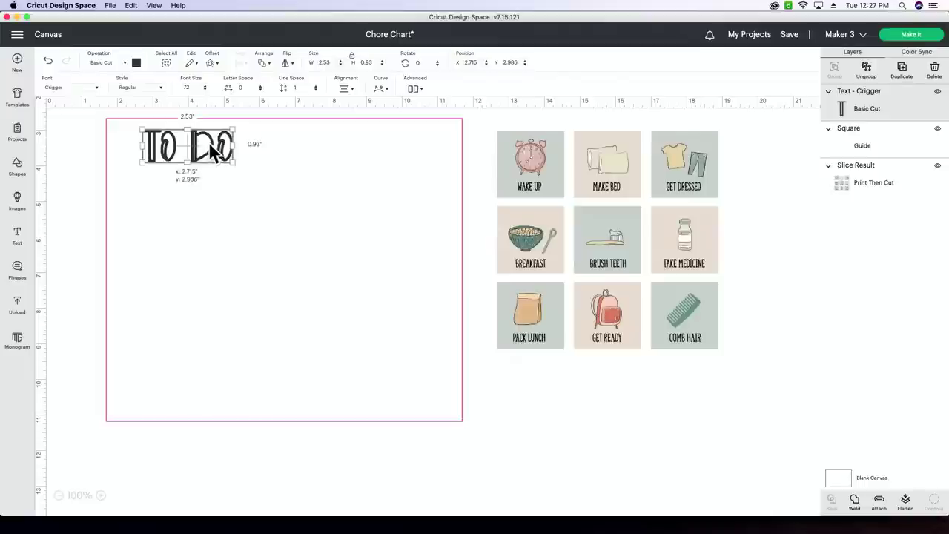
- Duplicate the "to do" heading, place the copy in the guide's upper-right area, and change its text to "DONE"
drag(198, 140, 209, 139)
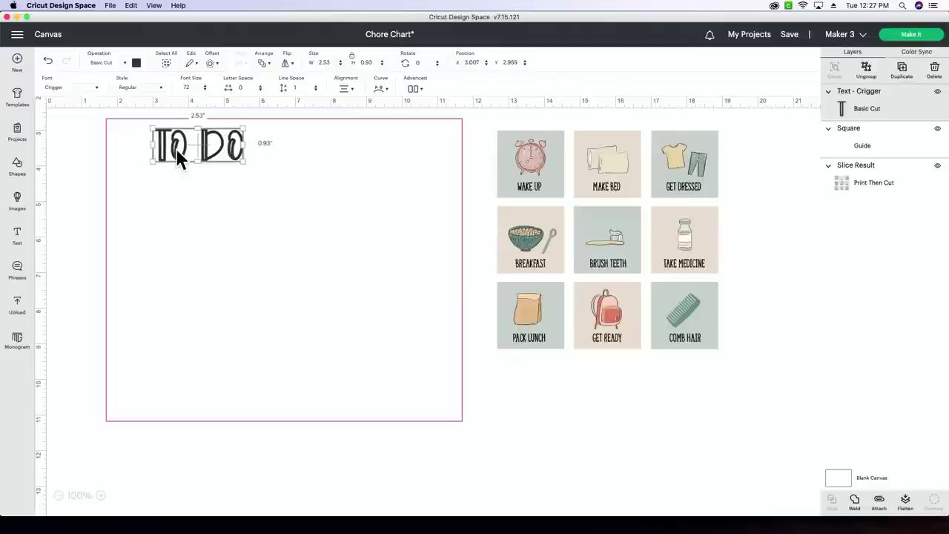
click(901, 68)
drag(176, 155, 387, 150)
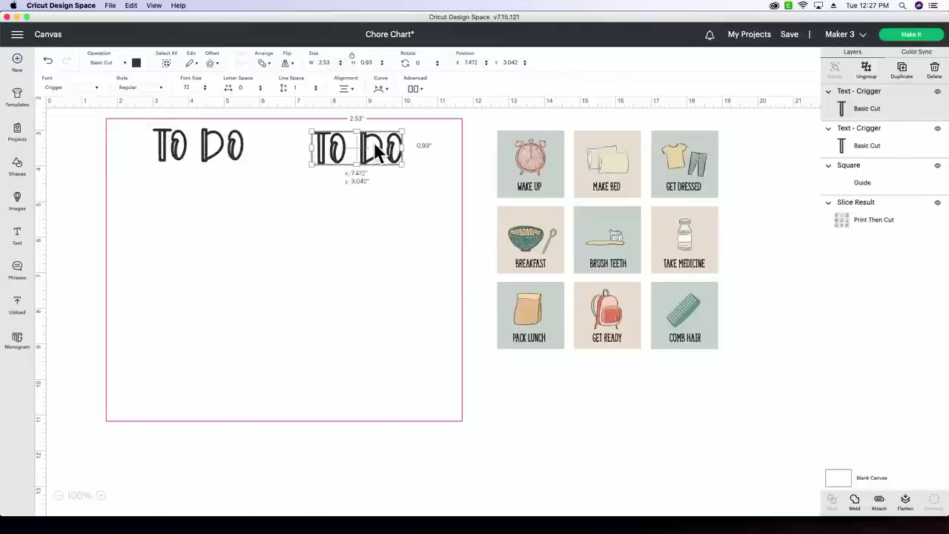
double_click(375, 145)
text(DONE)
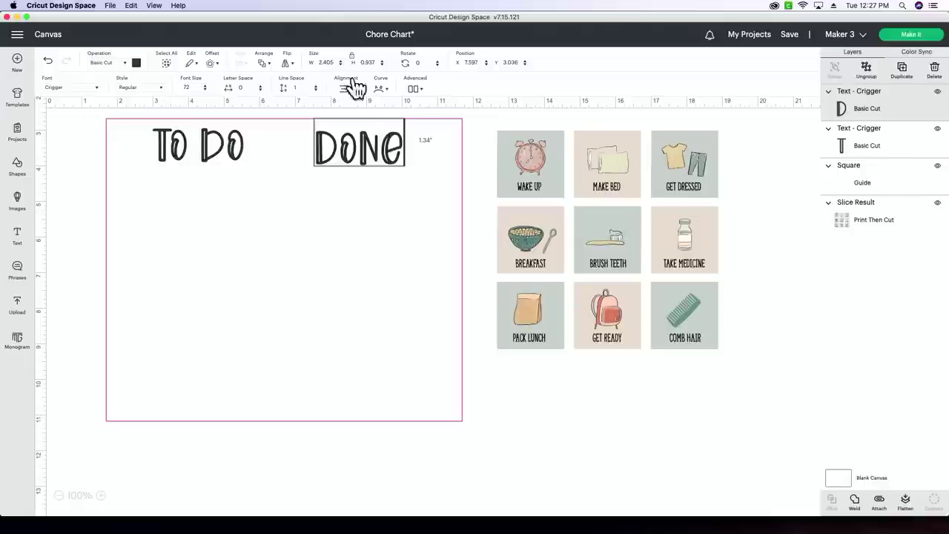
- Nudge the "TO DO" and "DONE" headings slightly left along the guide's upper edge
click(69, 170)
drag(212, 149, 205, 155)
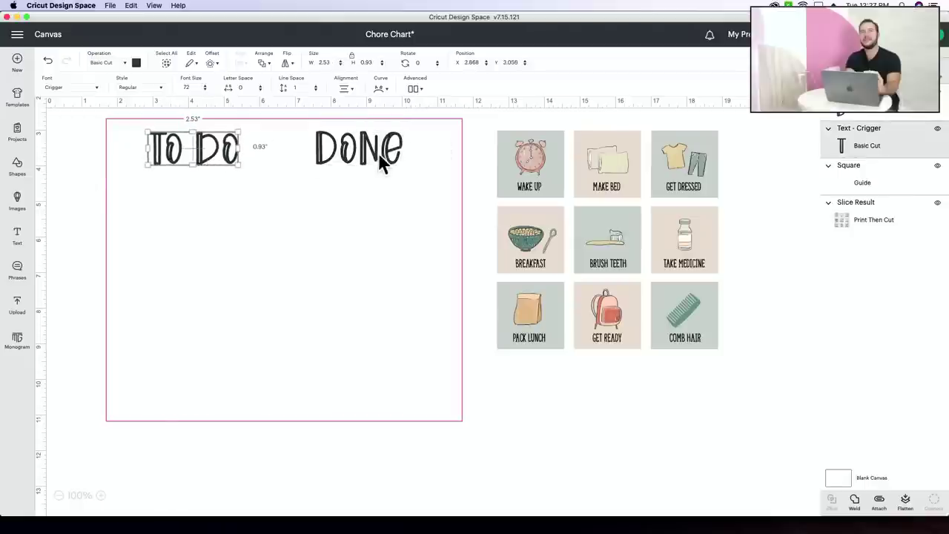
drag(378, 152, 364, 153)
click(59, 259)
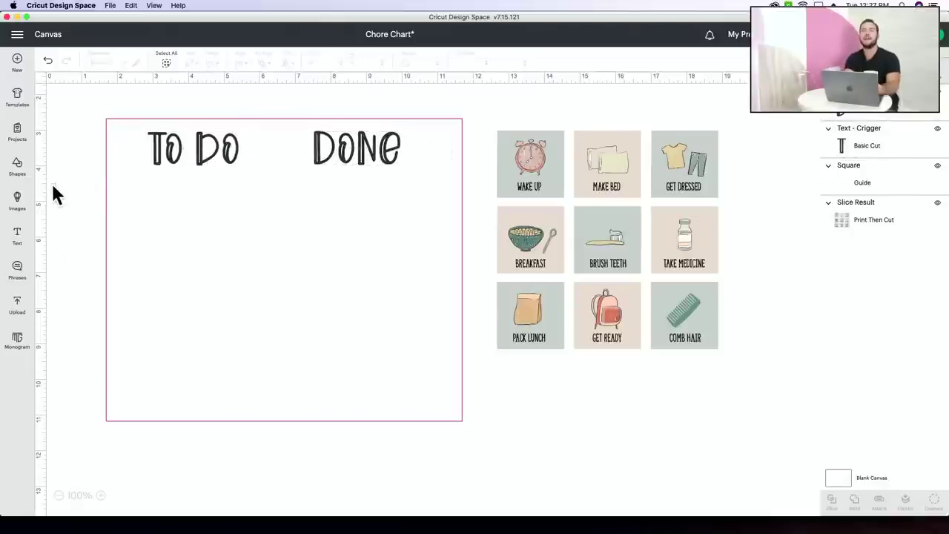
- Add a square, reshape it into a vertical divider about 0.11 by 8.35 inches, and place it between the two headings
click(19, 171)
click(64, 273)
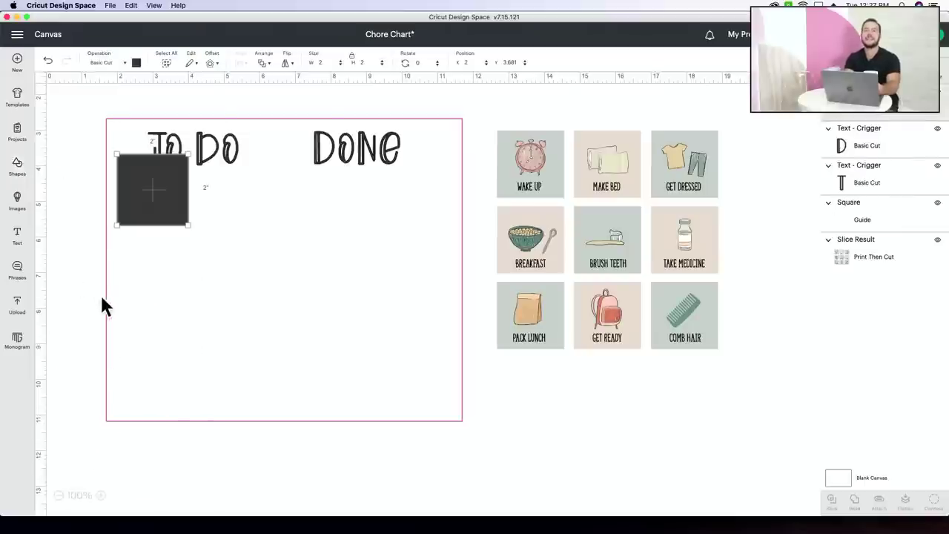
drag(160, 212, 286, 164)
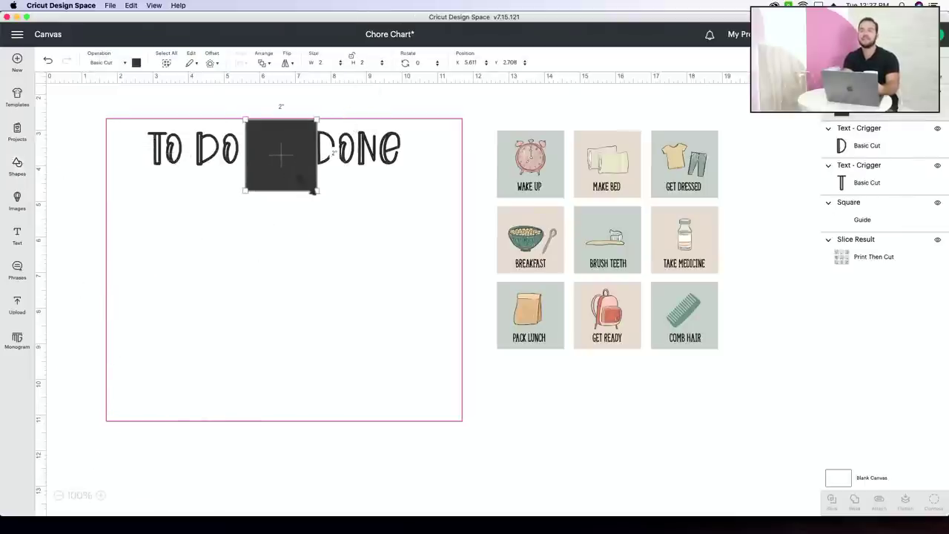
drag(318, 190, 248, 416)
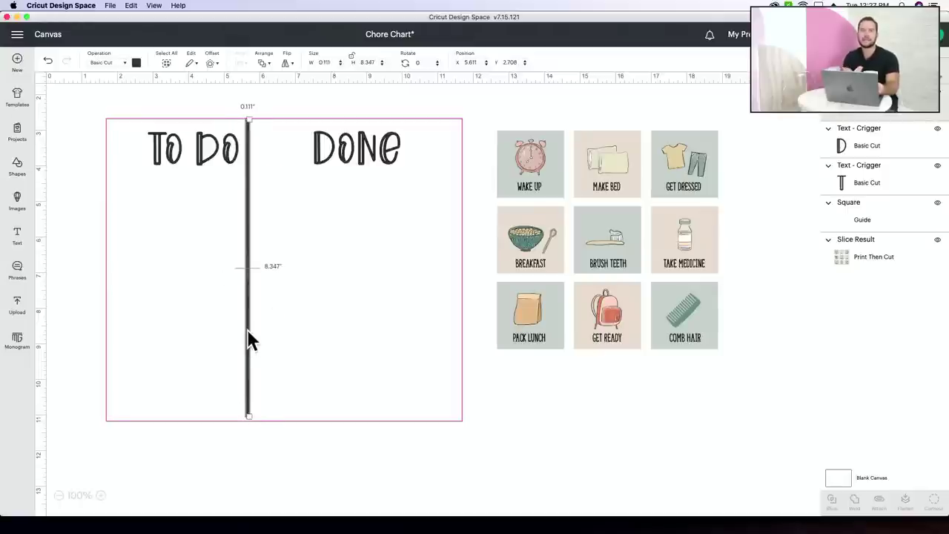
drag(246, 334, 278, 333)
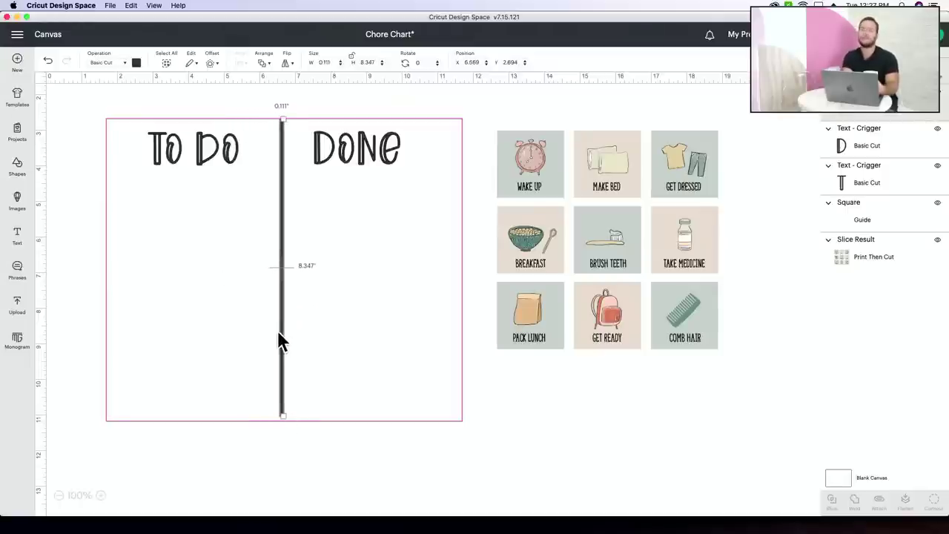
click(309, 473)
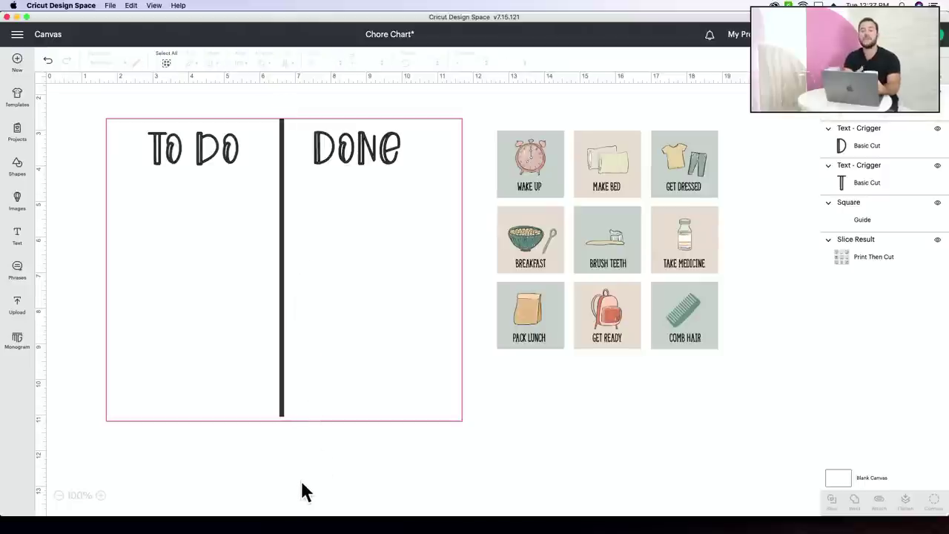
- Center the divider bar on the 10 by 8.5 inch guide using the Center alignment
drag(300, 489, 253, 360)
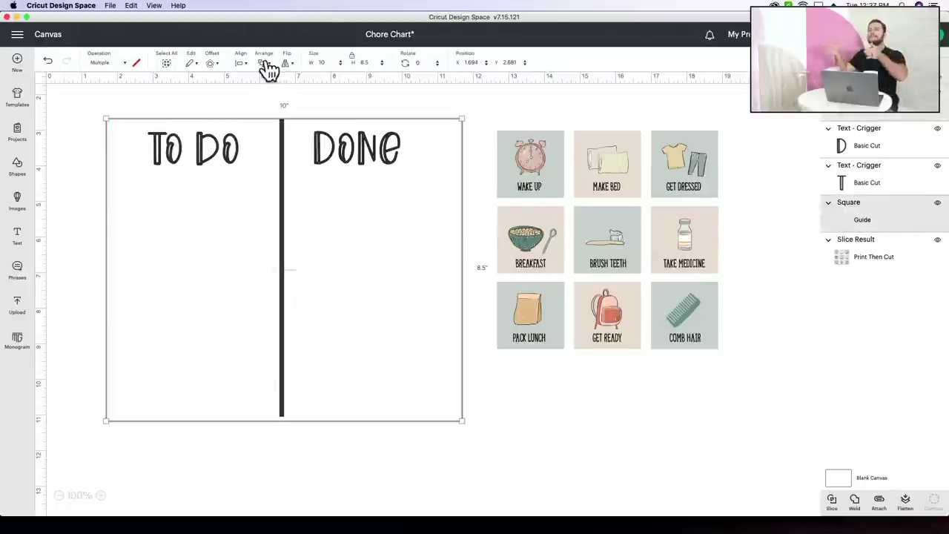
click(242, 61)
click(269, 164)
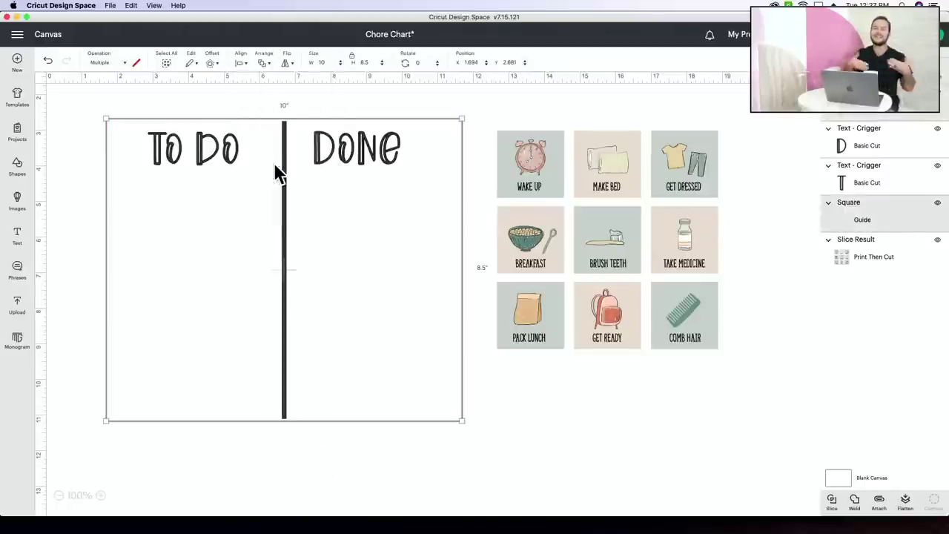
click(293, 446)
- Move the "DONE" heading further right in its column and align it with "TO DO" using Center Vertically
click(368, 146)
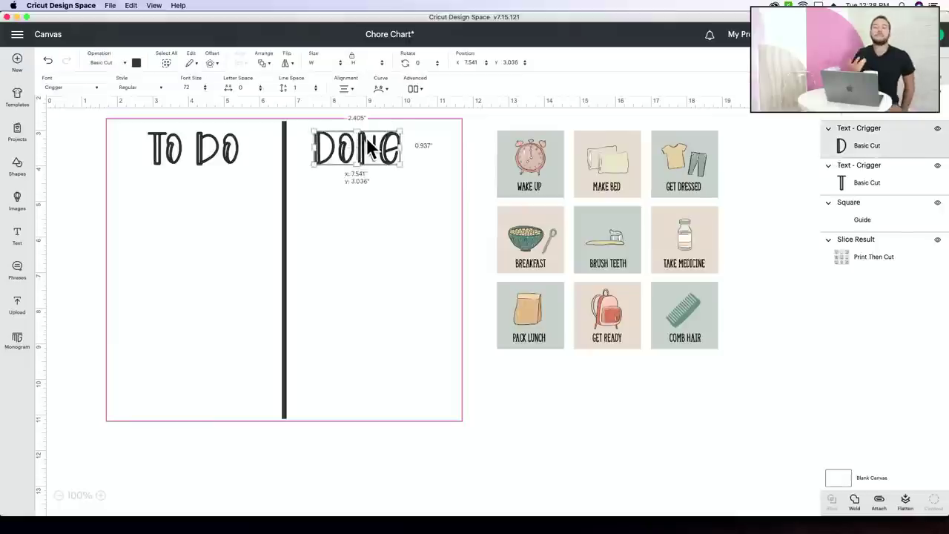
drag(369, 146, 387, 146)
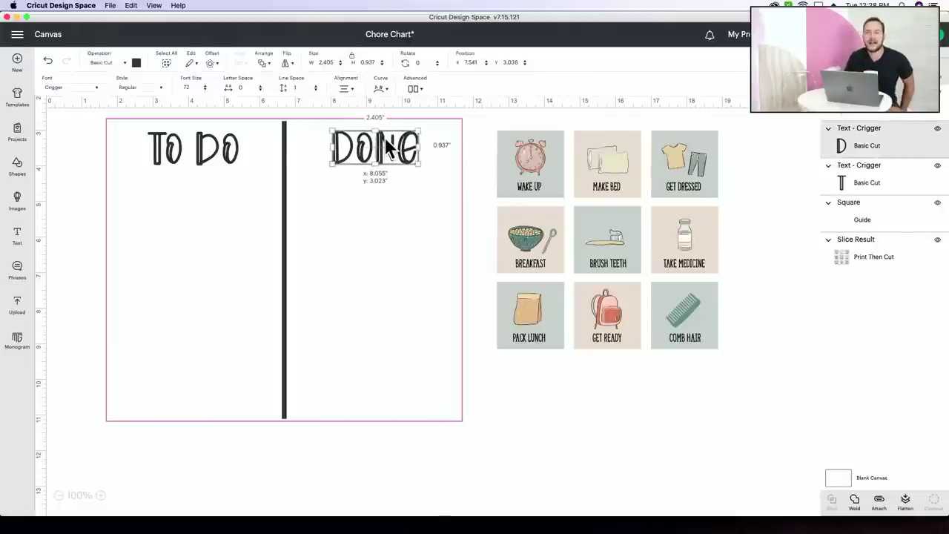
shift+click(189, 141)
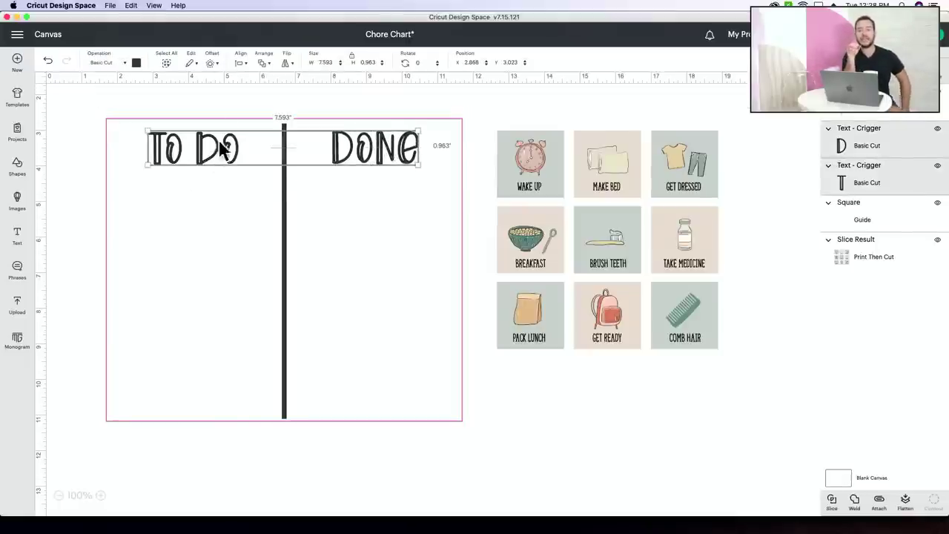
click(240, 64)
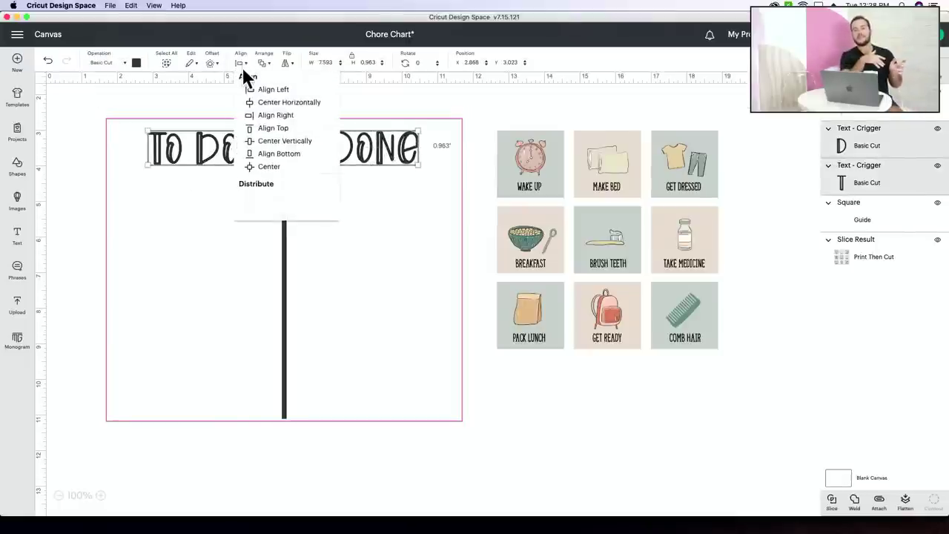
click(244, 141)
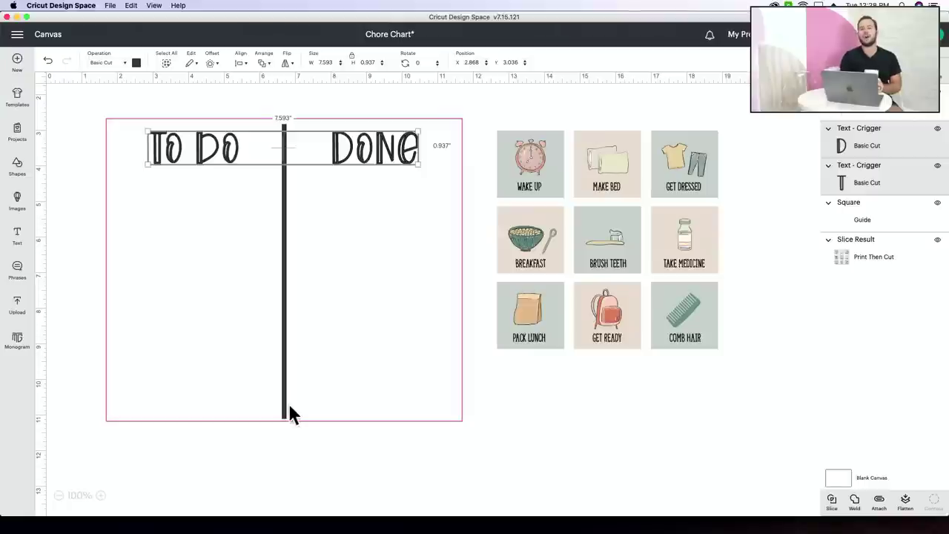
scroll(301, 455, down, 1)
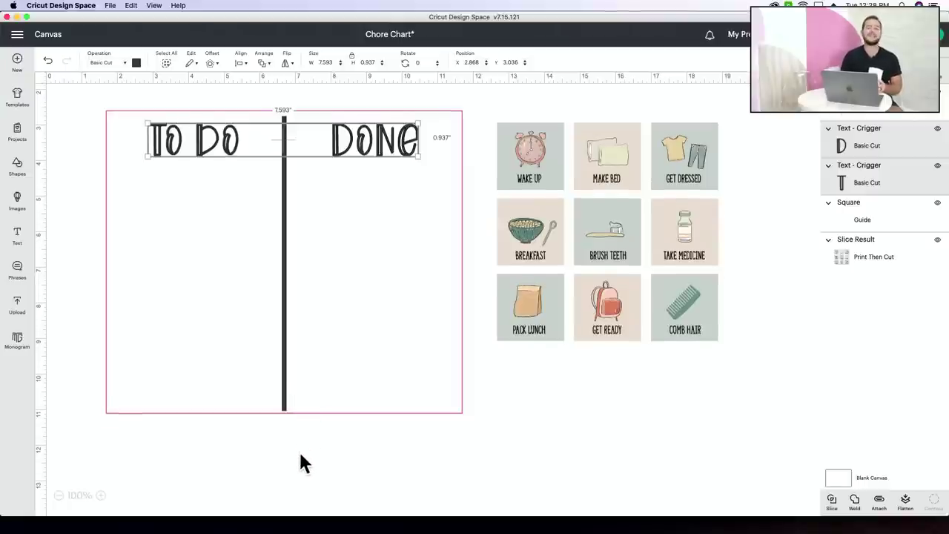
click(301, 454)
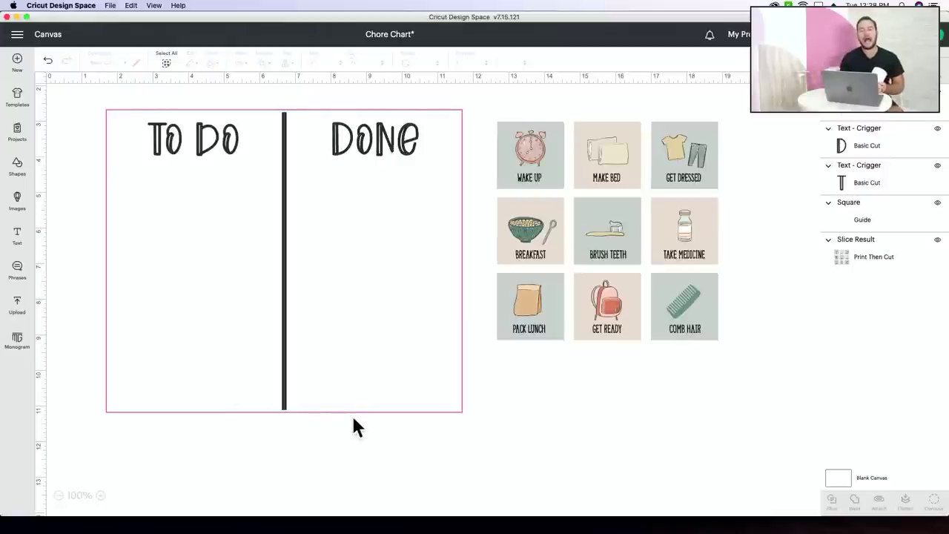
- Reapply Center Vertically to the "TO DO" and "DONE" headings together
scroll(359, 412, down, 8)
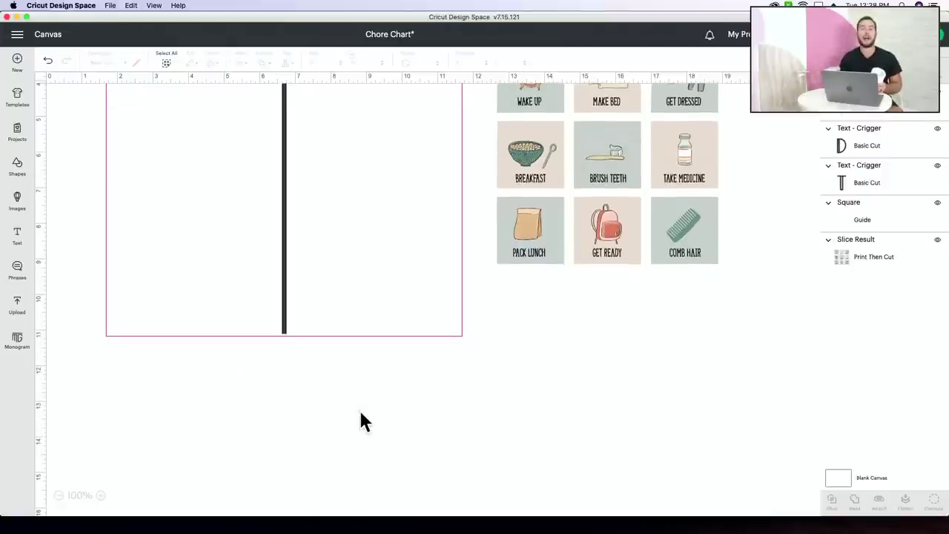
scroll(359, 413, up, 10)
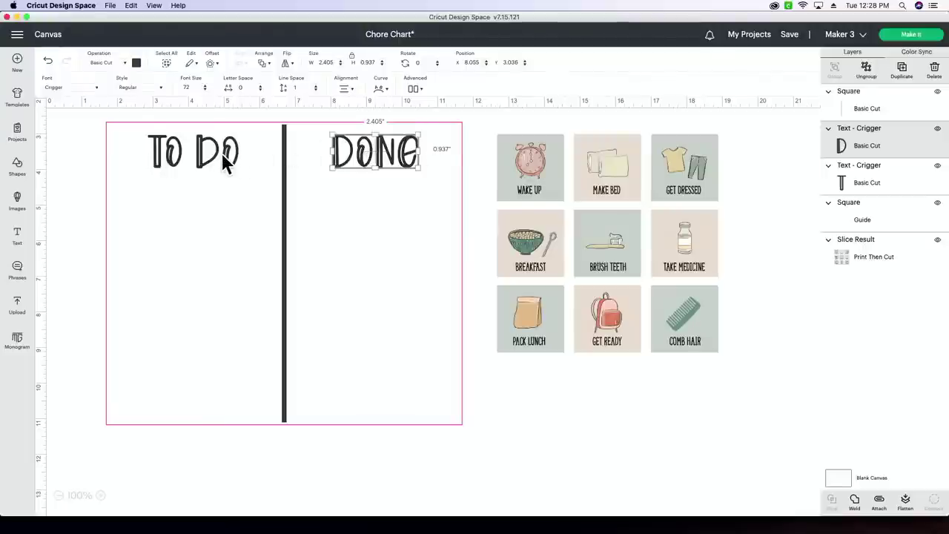
shift+click(226, 163)
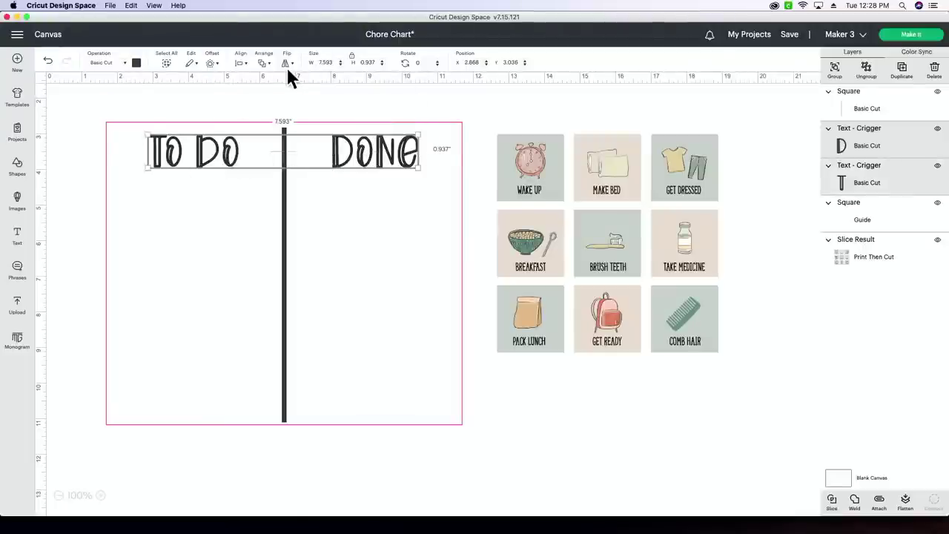
click(242, 62)
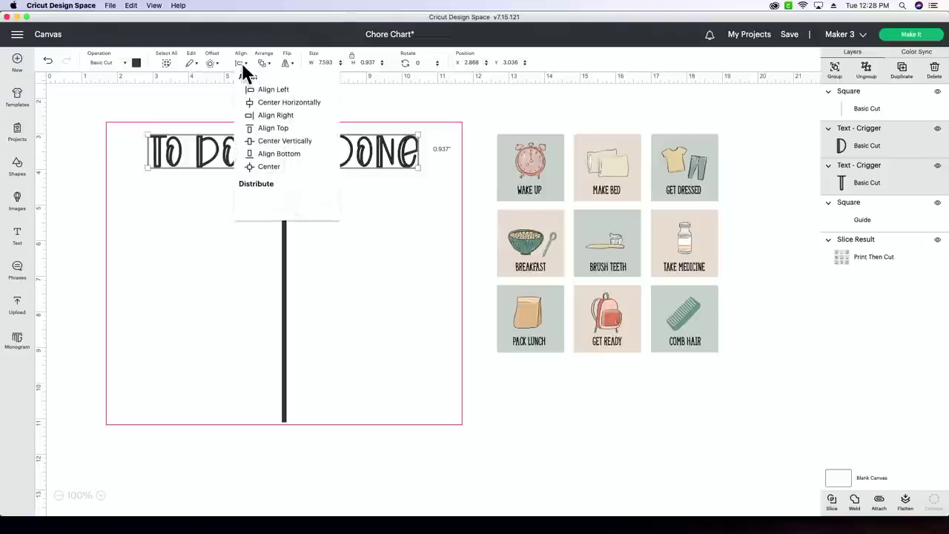
click(276, 142)
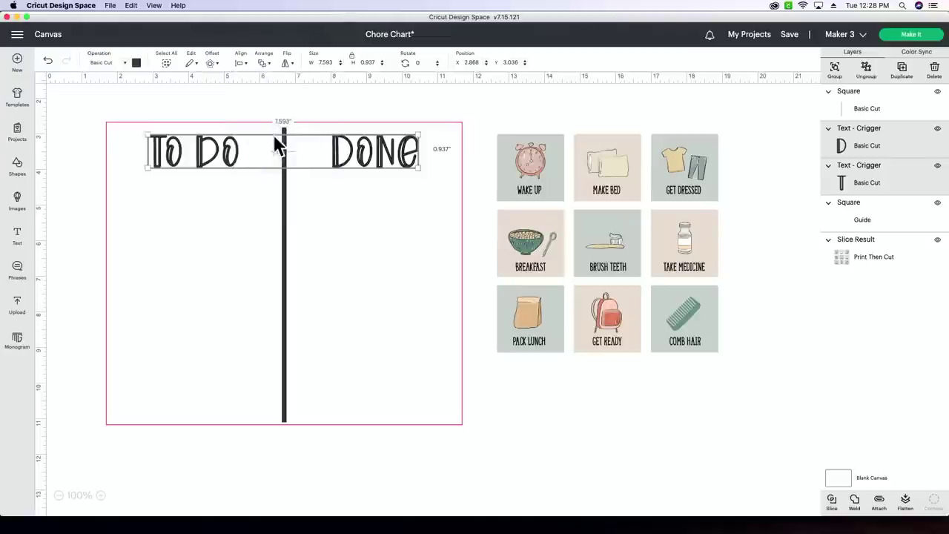
click(287, 221)
- Reapply the Center alignment to the divider bar and the guide rectangle
drag(326, 462, 201, 359)
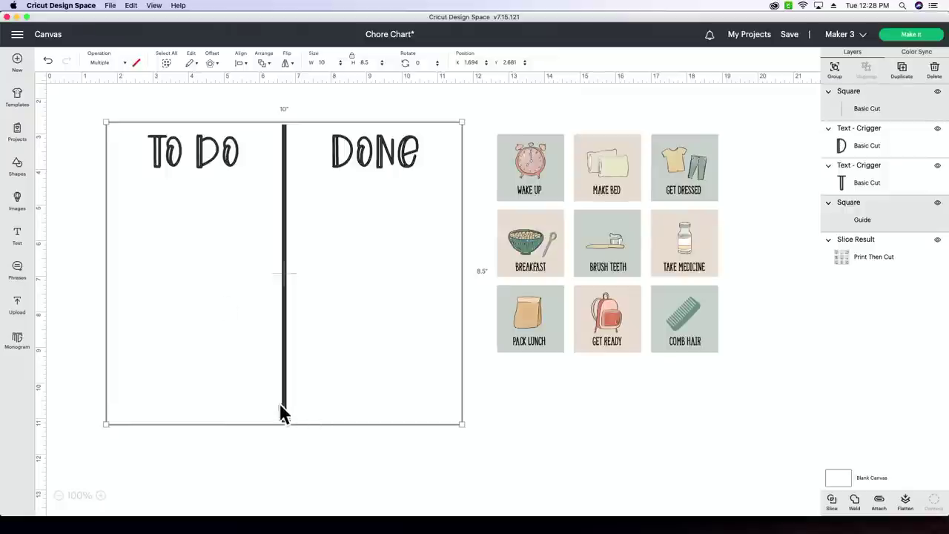
click(242, 63)
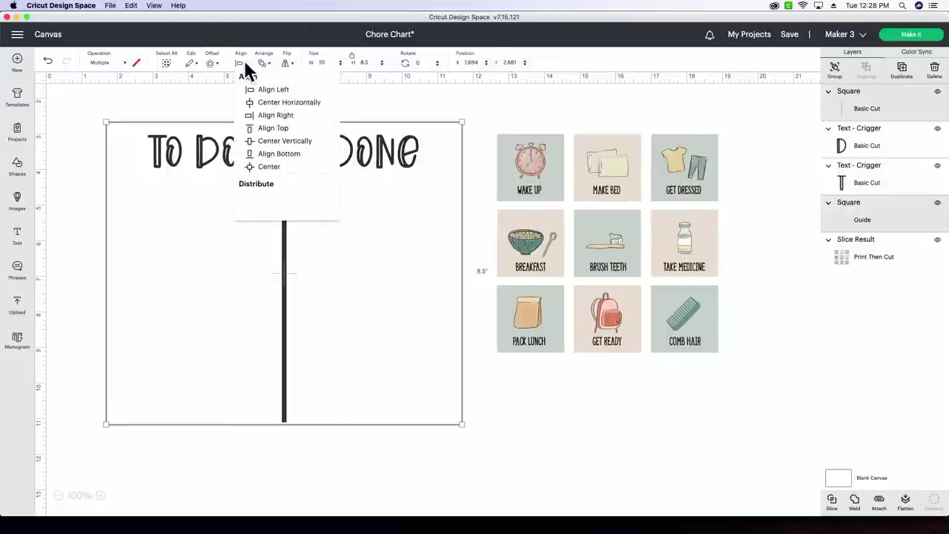
click(271, 178)
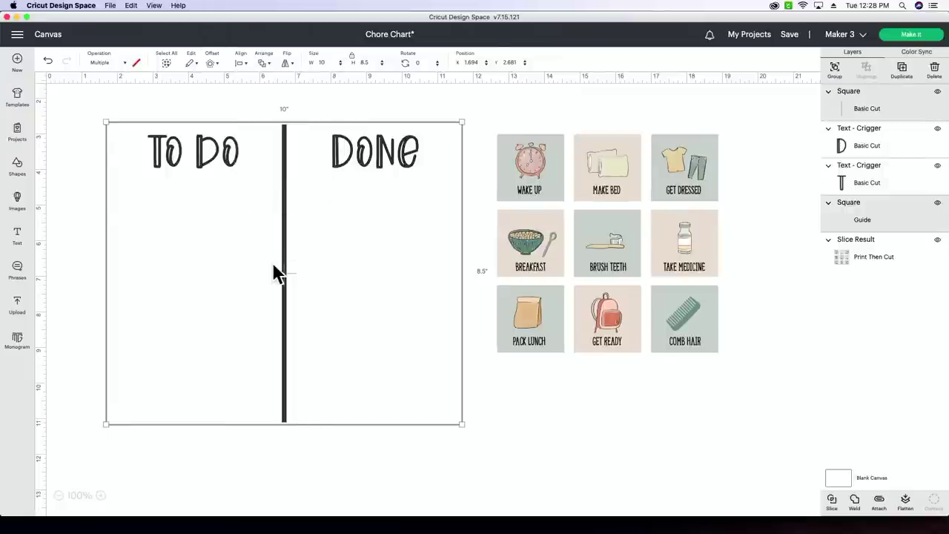
click(377, 465)
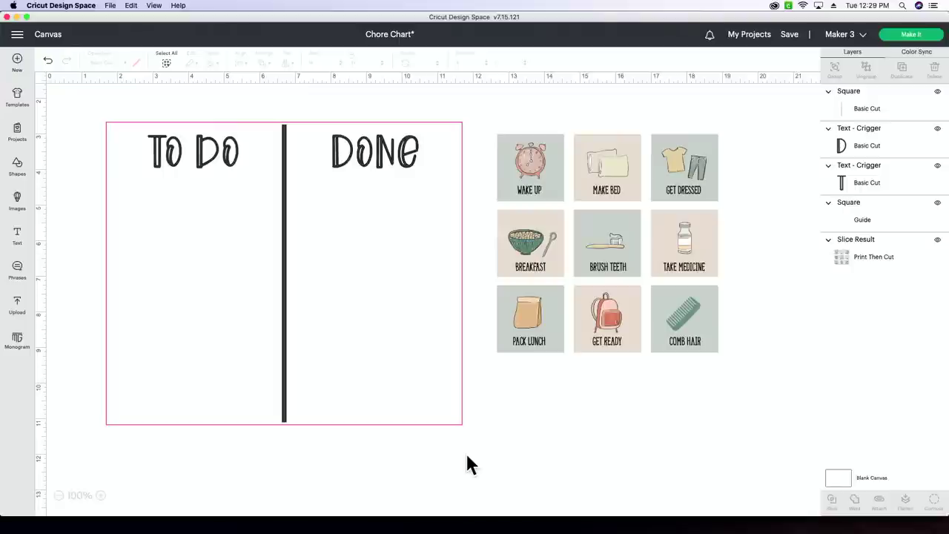
- Add a text object with the child's first name and place it below the chore tile grid, outside the guide
scroll(463, 449, down, 5)
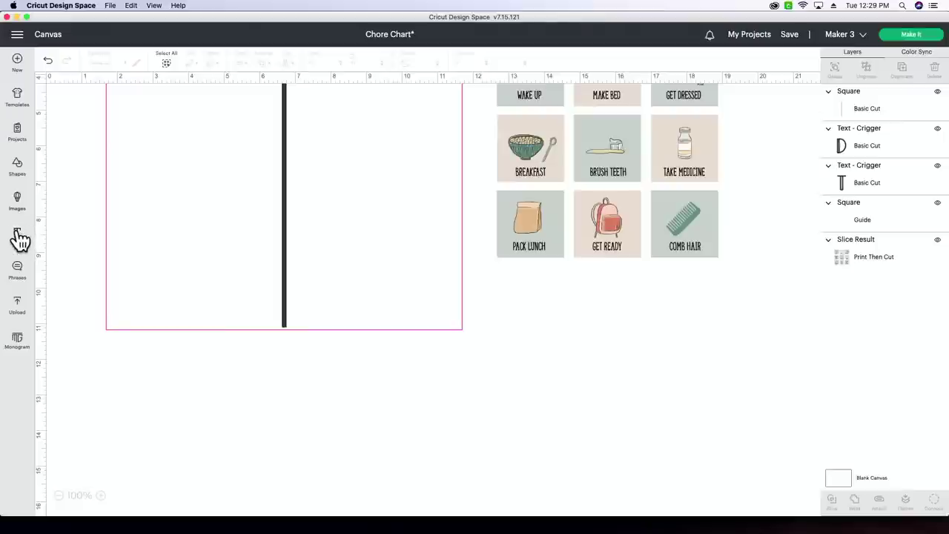
click(18, 236)
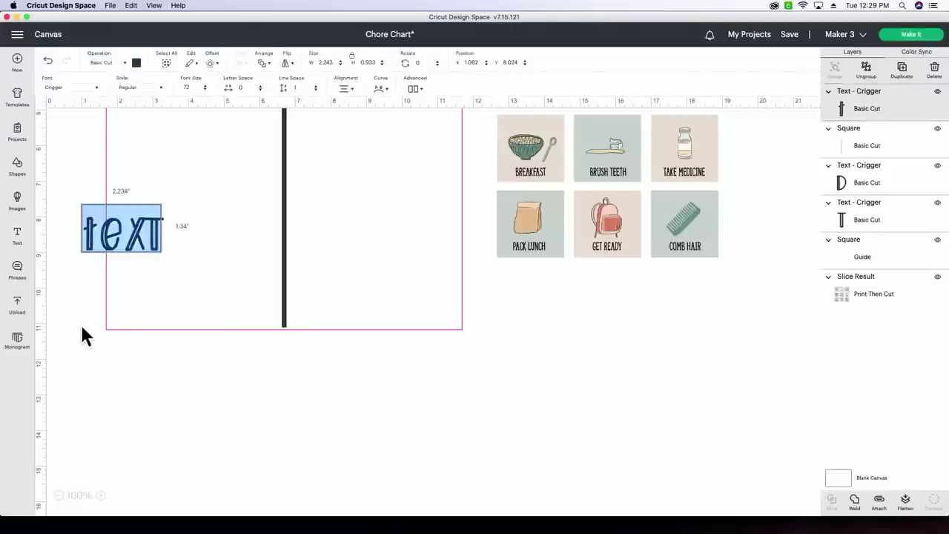
text(Asher)
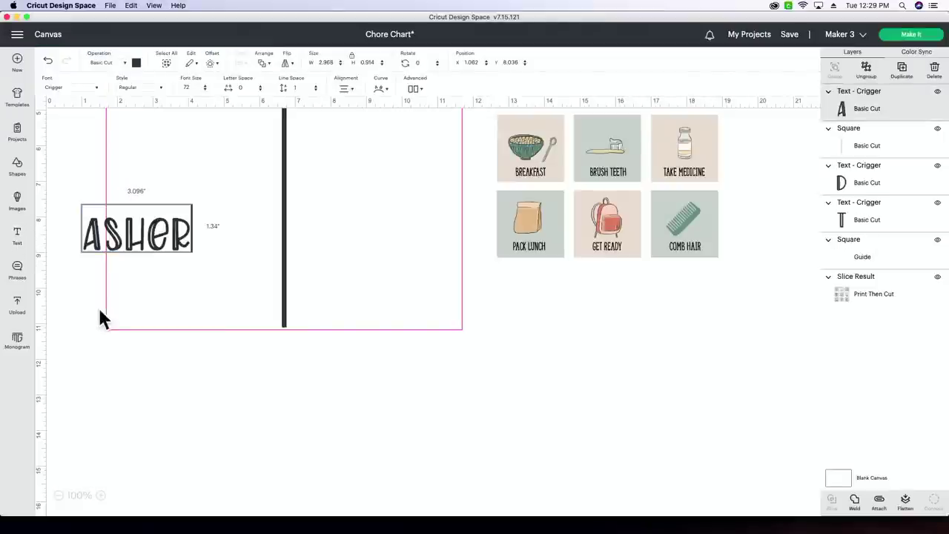
click(154, 370)
drag(152, 238, 519, 379)
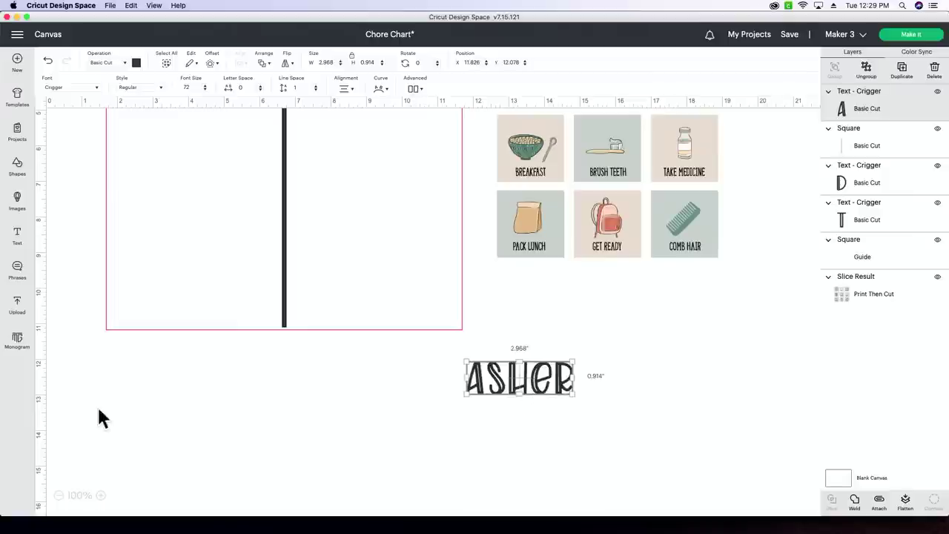
- Change the child's name to the Amber Light system font, enlarge it to about 9.09 in wide, and place it below the chore tiles
click(77, 85)
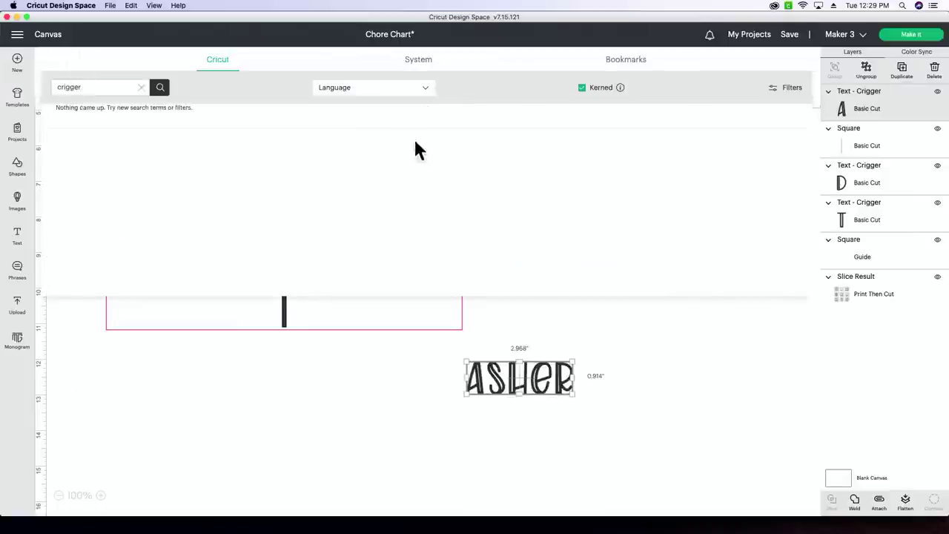
click(141, 88)
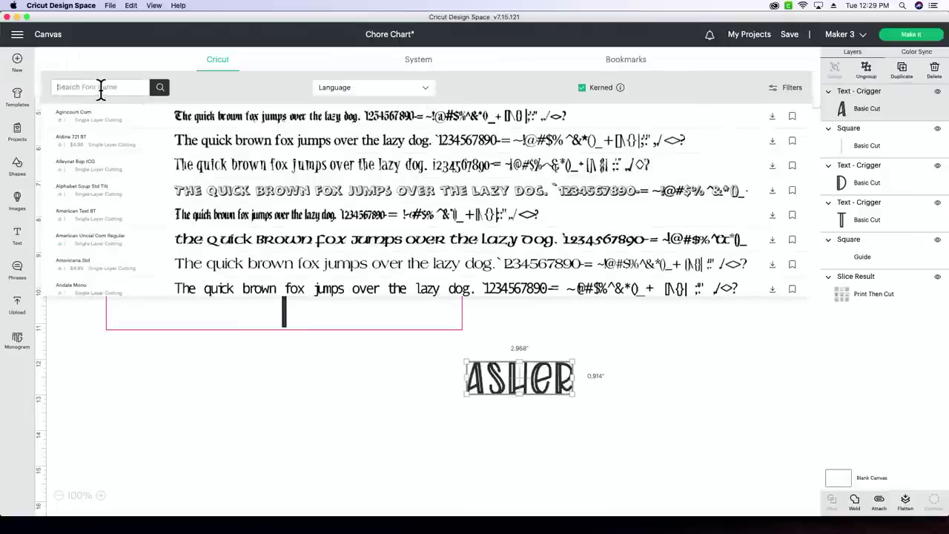
text(amber light)
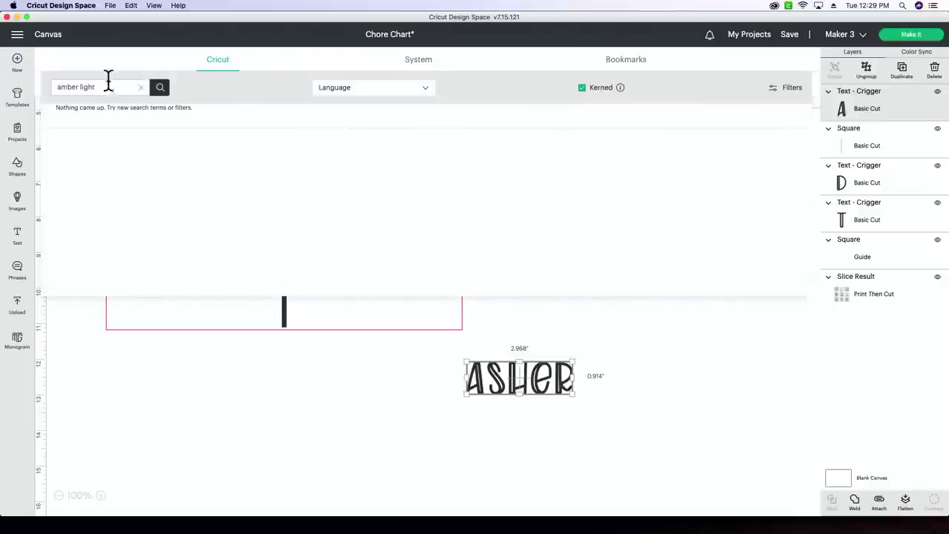
click(414, 68)
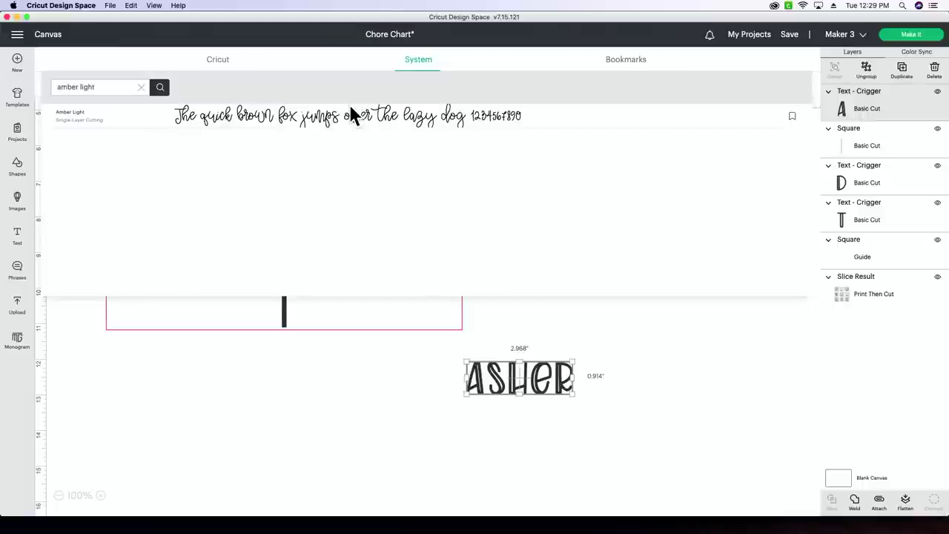
click(342, 111)
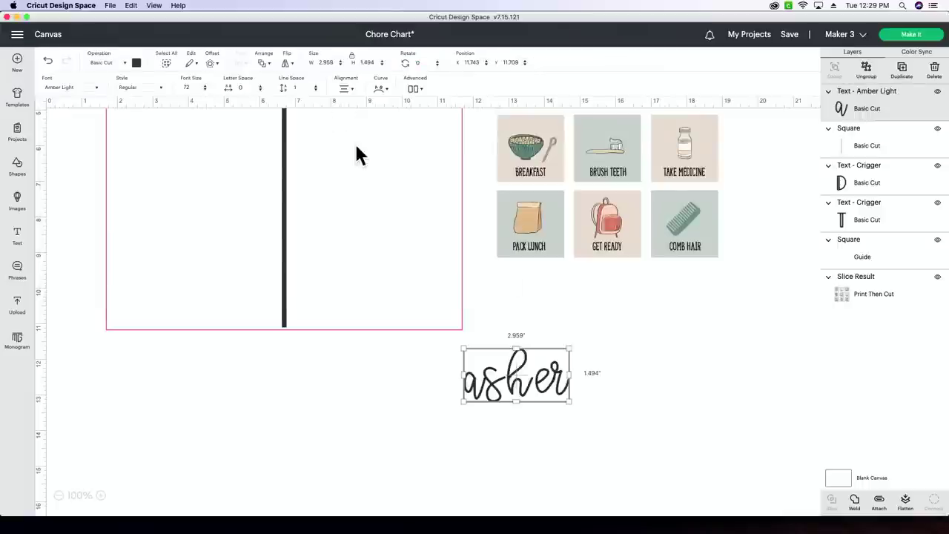
drag(535, 386, 686, 449)
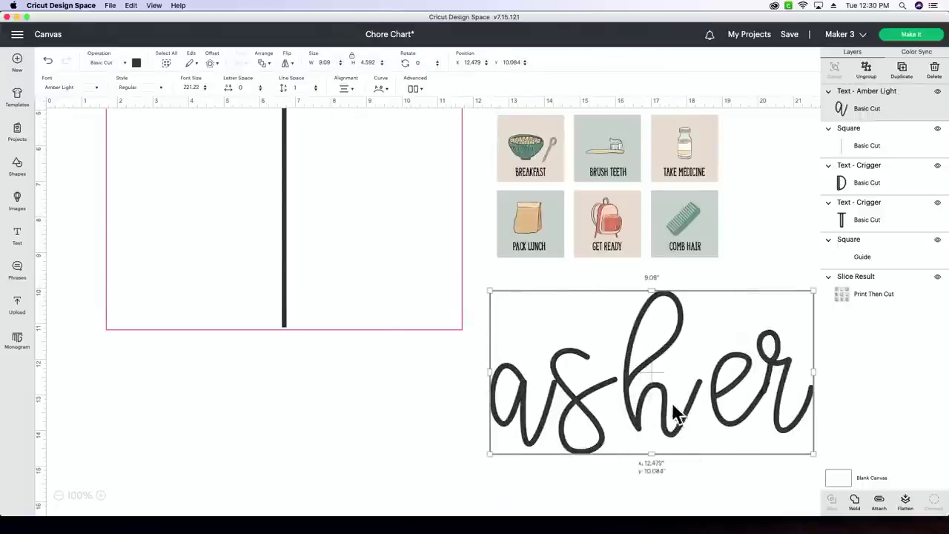
drag(672, 402, 568, 433)
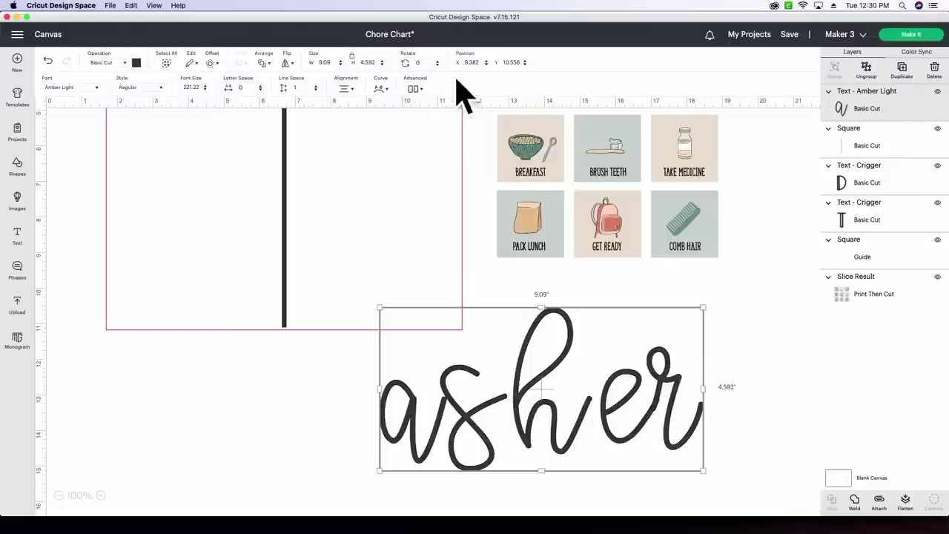
- Ungroup the name into individual letters and close up their spacing so that neighbouring letters overlap
click(411, 89)
click(445, 103)
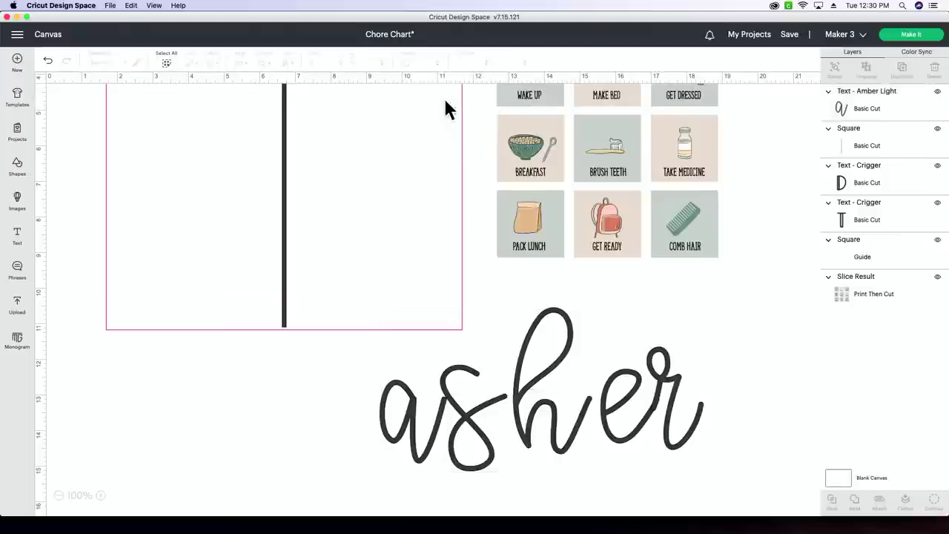
drag(492, 453, 487, 450)
click(545, 444)
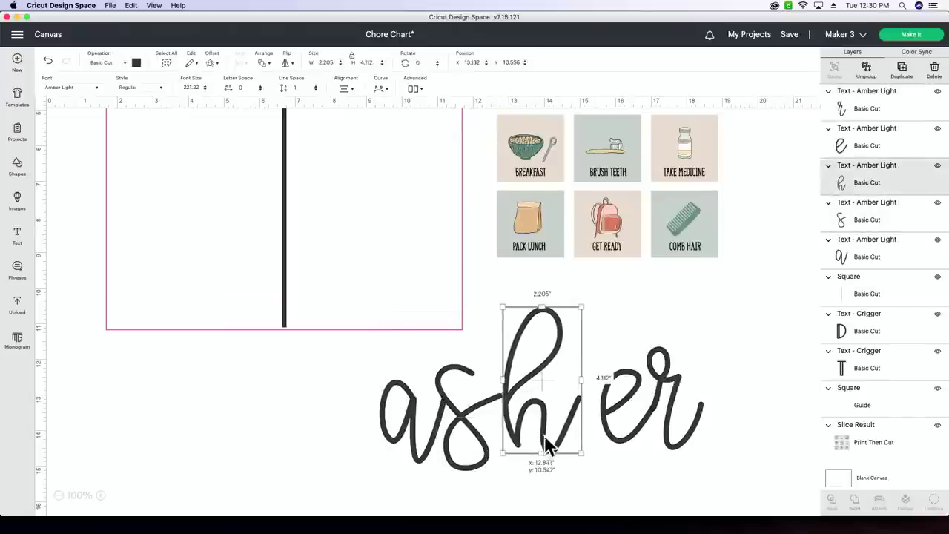
click(619, 434)
drag(647, 413, 623, 417)
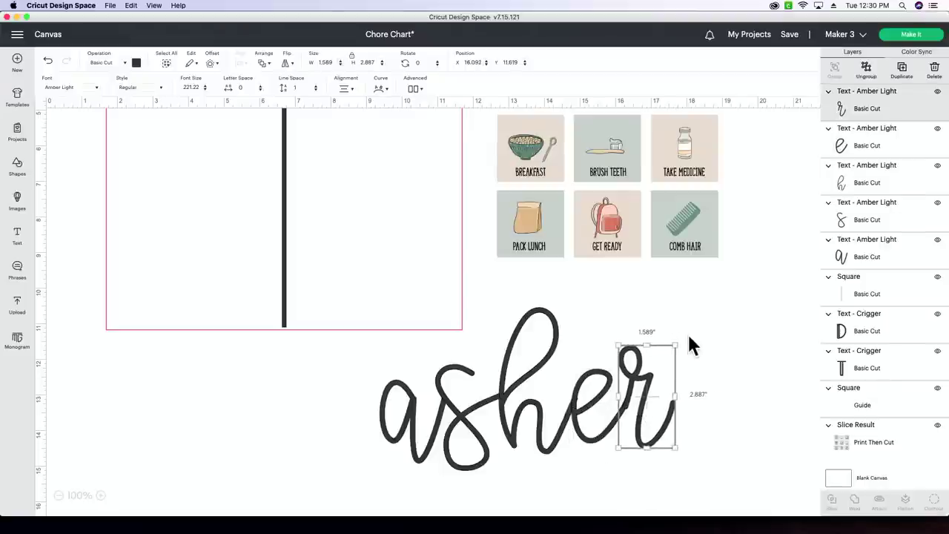
- Rotate the name's last letter slightly and fine-tune the middle letters so the script strokes connect
drag(678, 338, 677, 336)
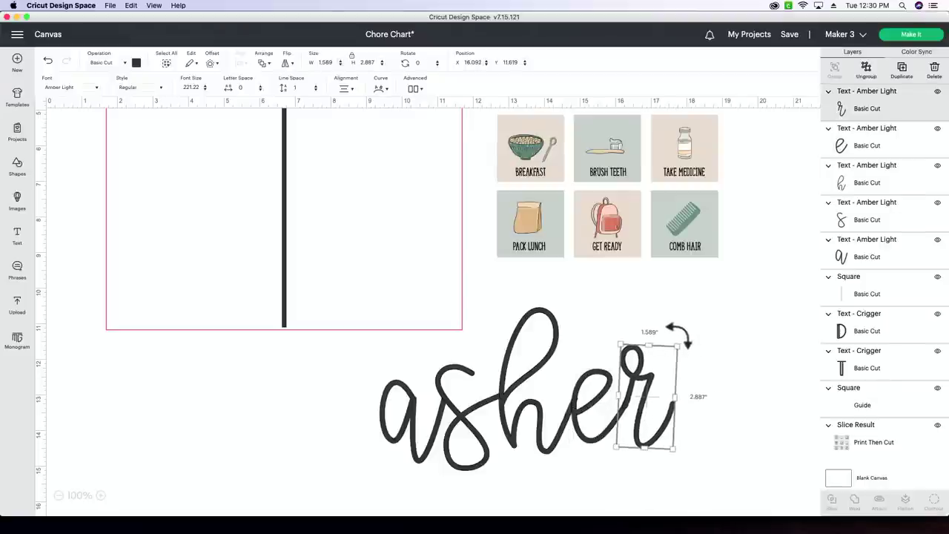
click(662, 477)
scroll(662, 477, down, 2)
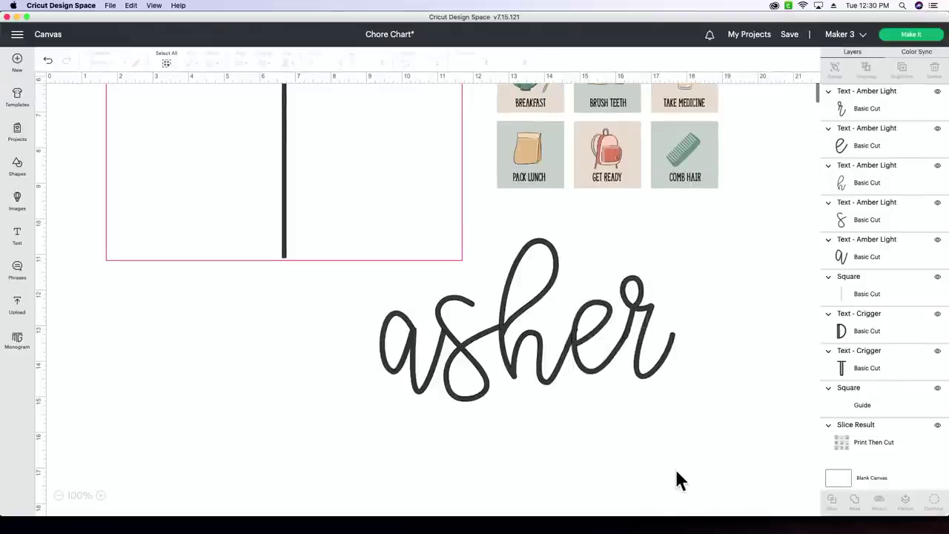
drag(687, 467, 671, 451)
click(592, 362)
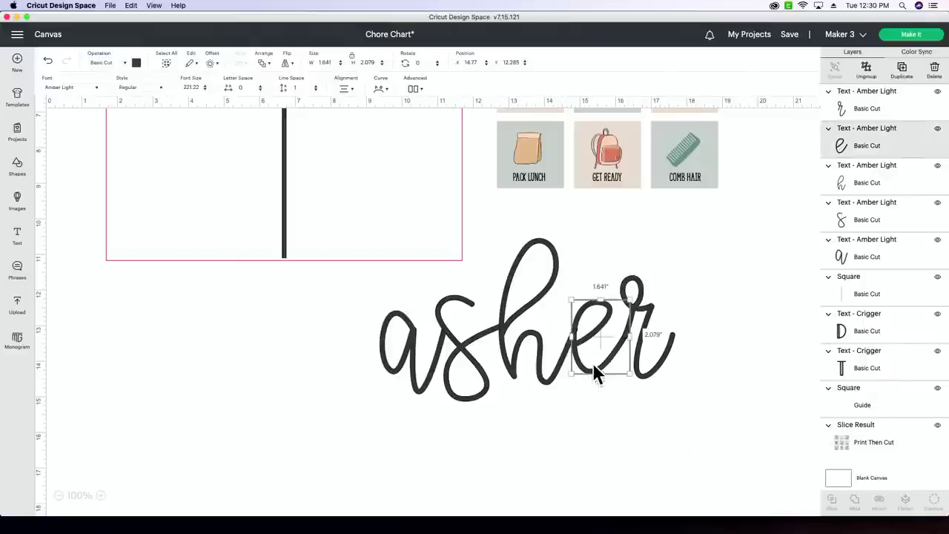
click(554, 365)
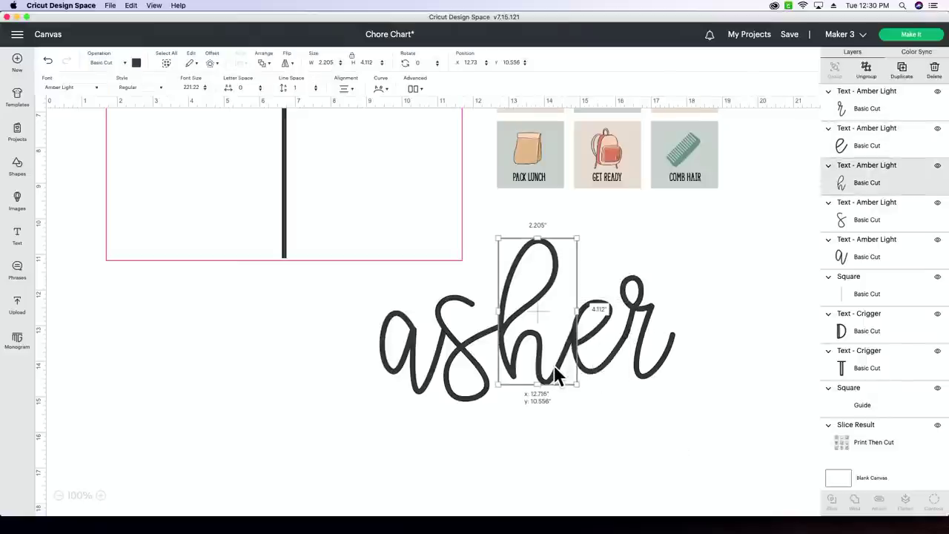
click(583, 416)
- Select all five letters of the name and weld them into one shape
drag(703, 457, 353, 300)
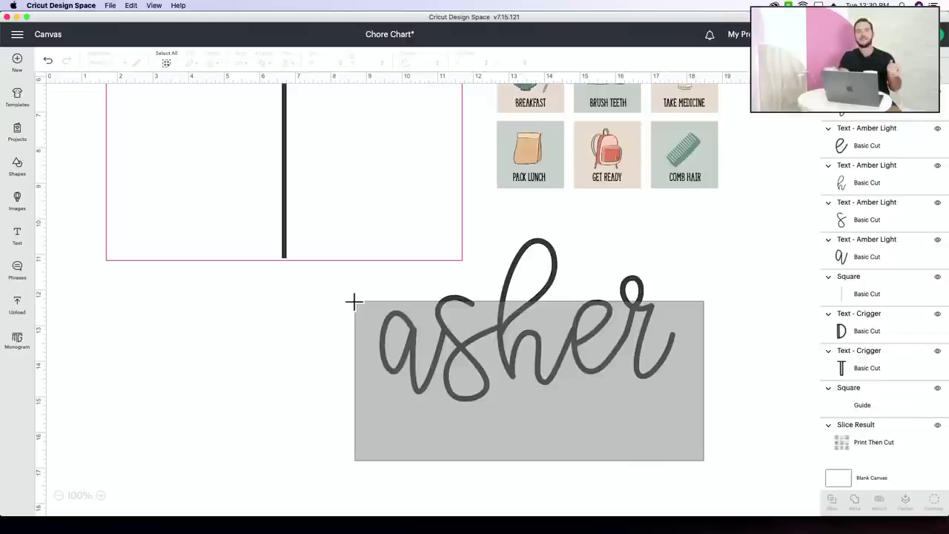
drag(353, 301, 353, 300)
click(244, 331)
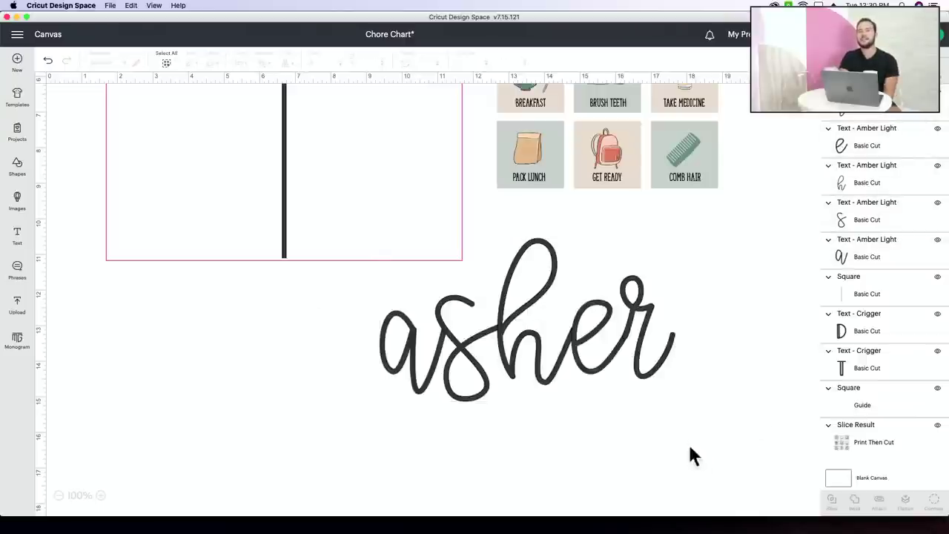
drag(723, 468, 351, 301)
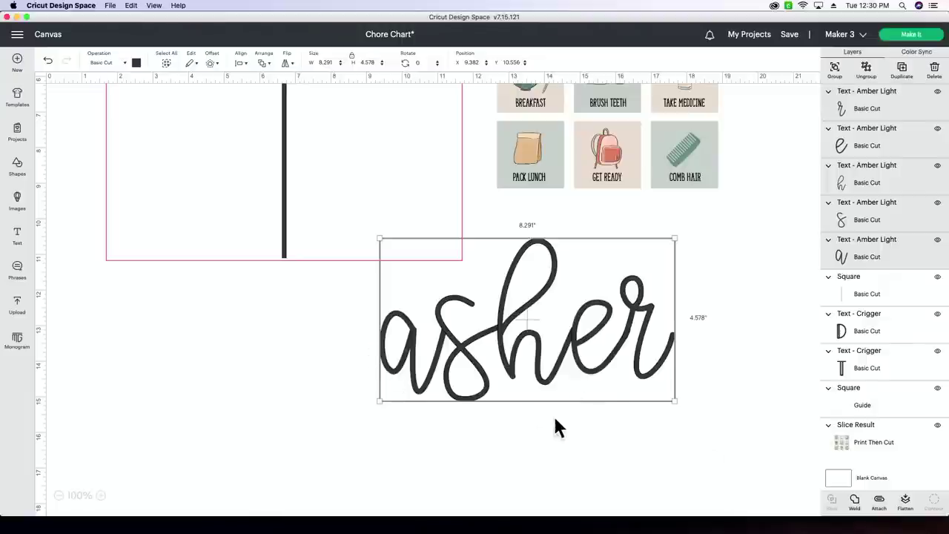
click(857, 503)
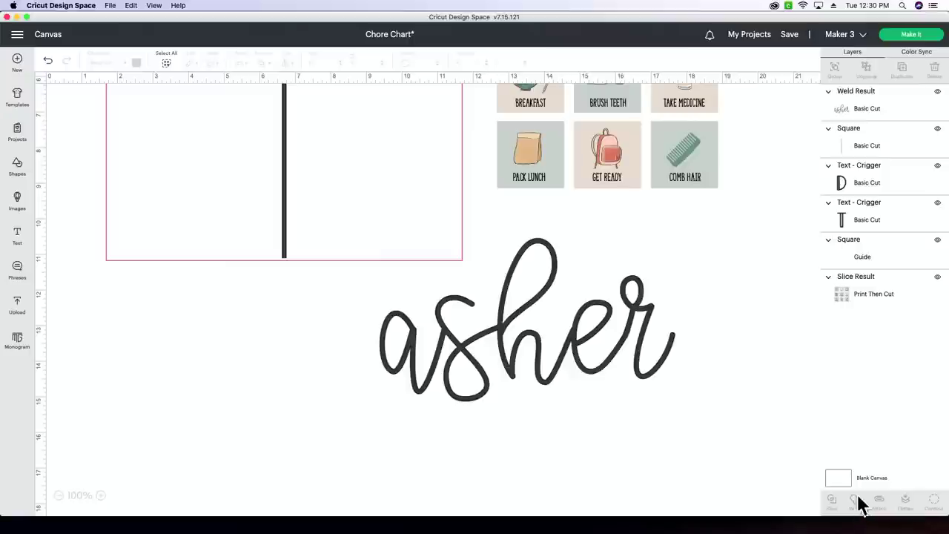
- Move the welded name slightly down, clear of the guide rectangle, and recolor it orange
drag(598, 364, 604, 408)
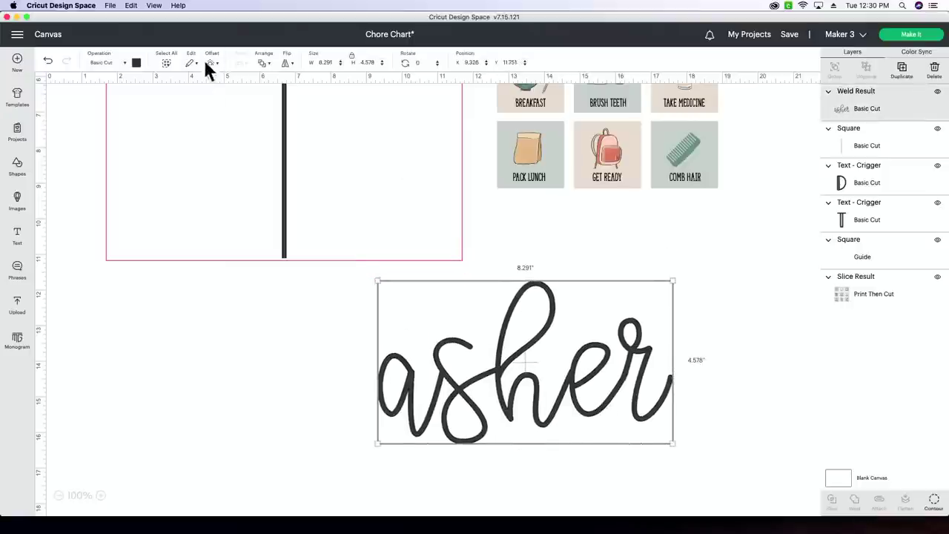
click(137, 63)
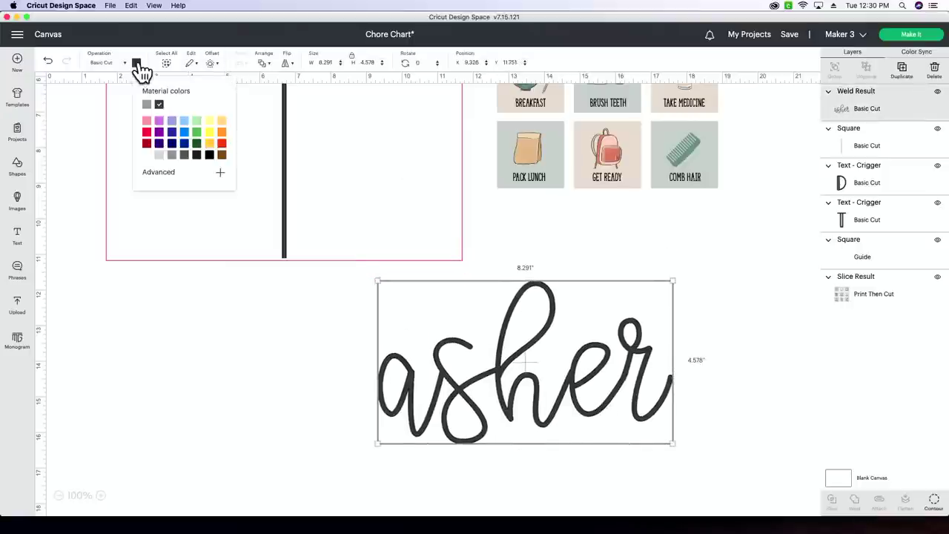
click(223, 134)
scroll(475, 330, down, 1)
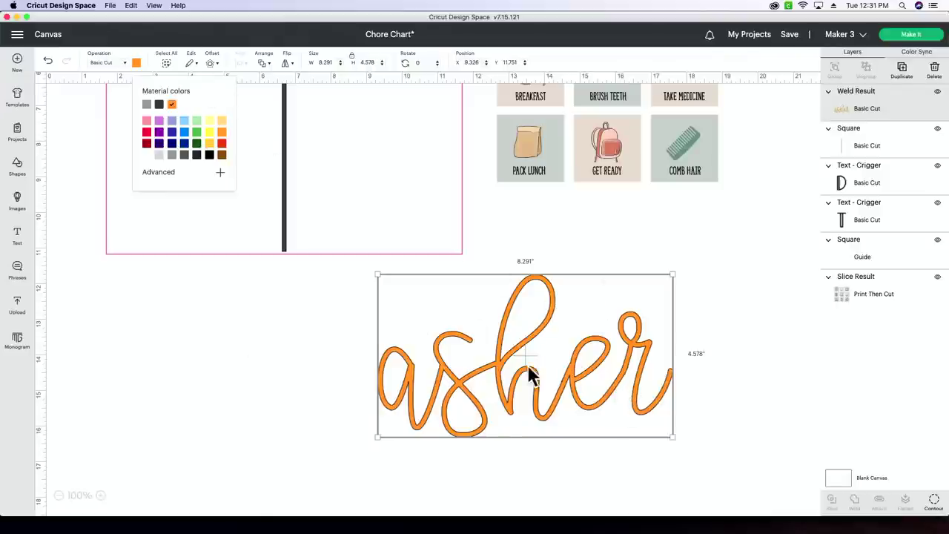
- Create an offset around the welded name, trying 0.35 in first and applying a distance of 0.4 in with rounded corners
click(213, 64)
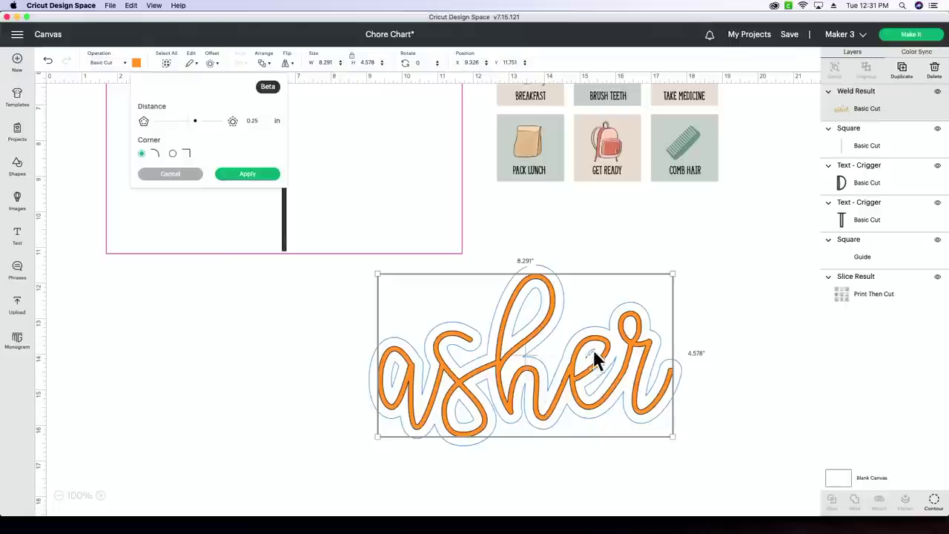
click(256, 120)
text(3)
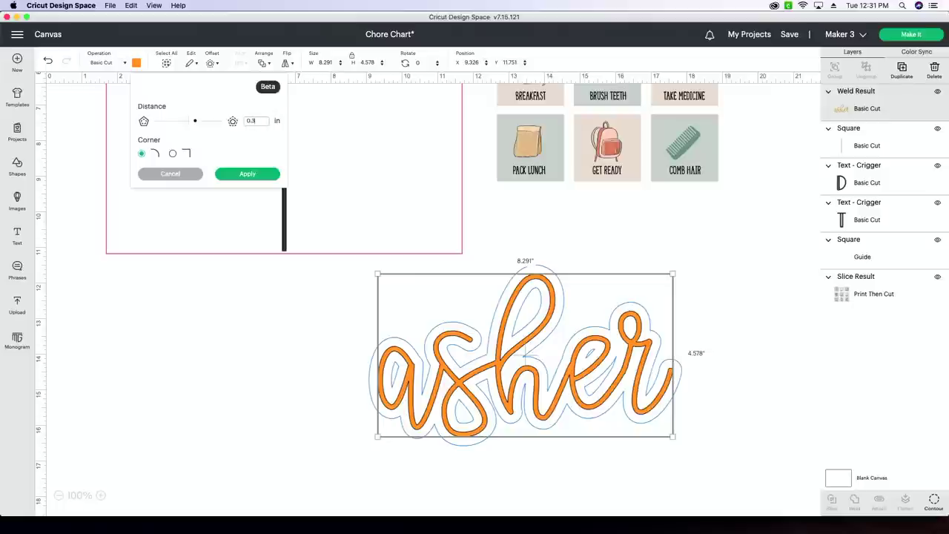
text(5)
key(Return)
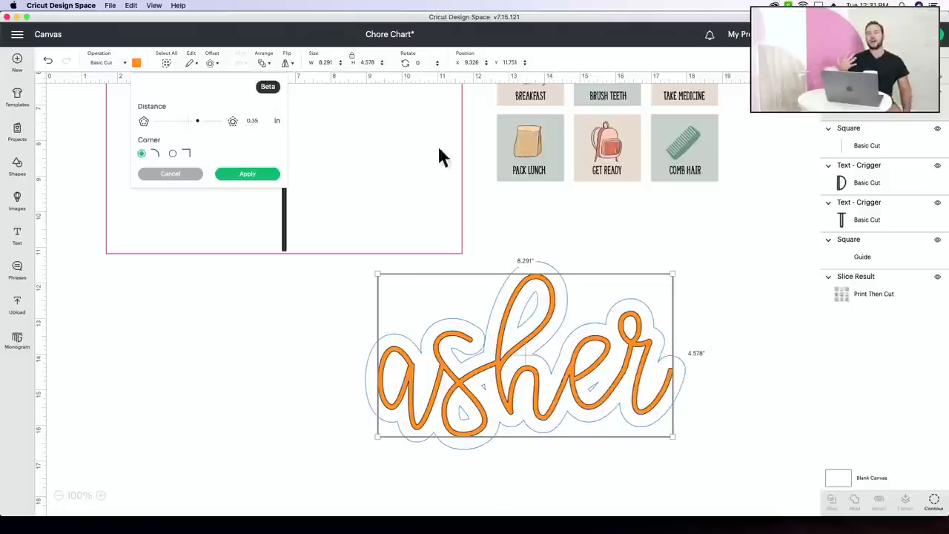
click(258, 118)
key(BackSpace)
key(BackSpace)
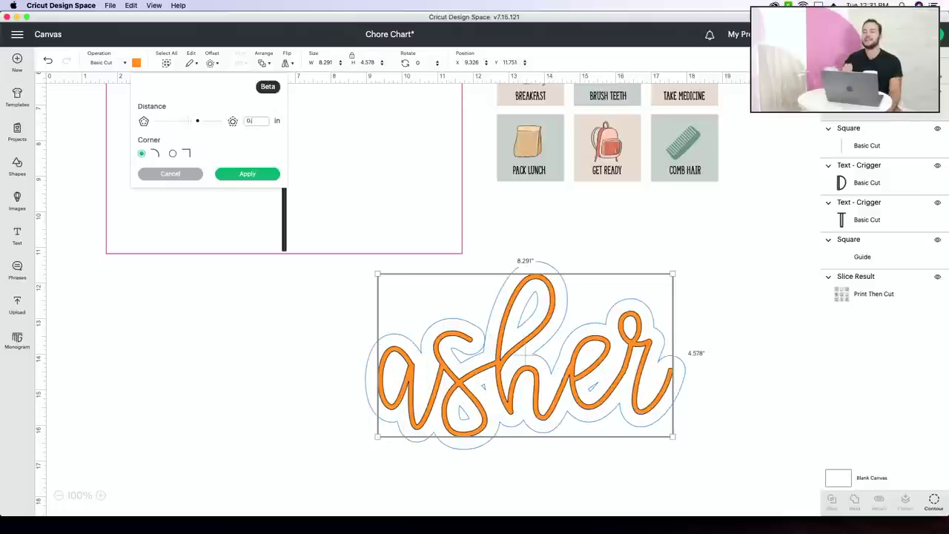
text(4)
key(Return)
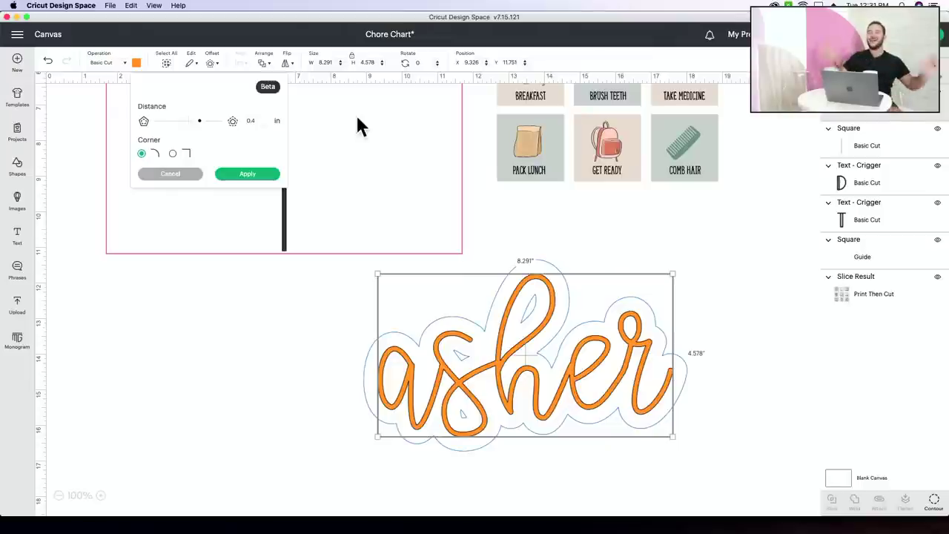
click(249, 175)
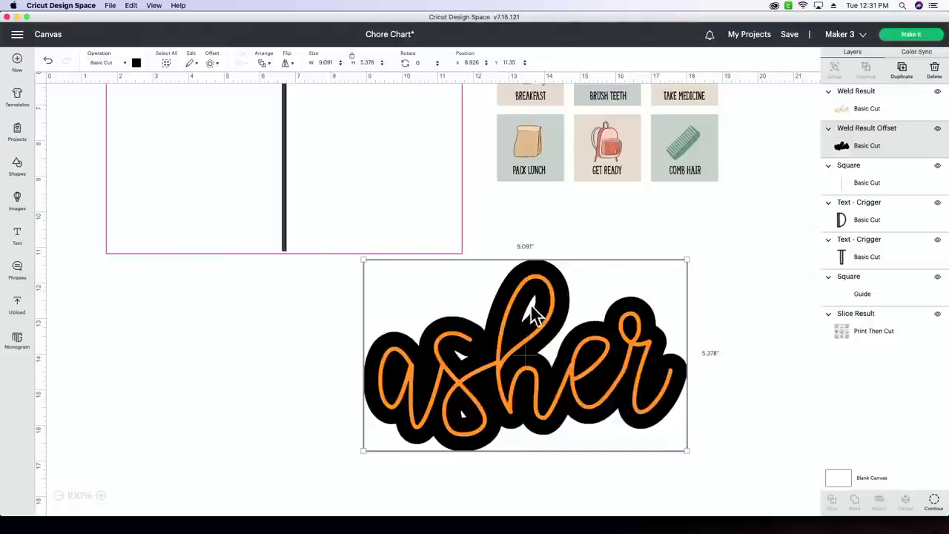
click(520, 433)
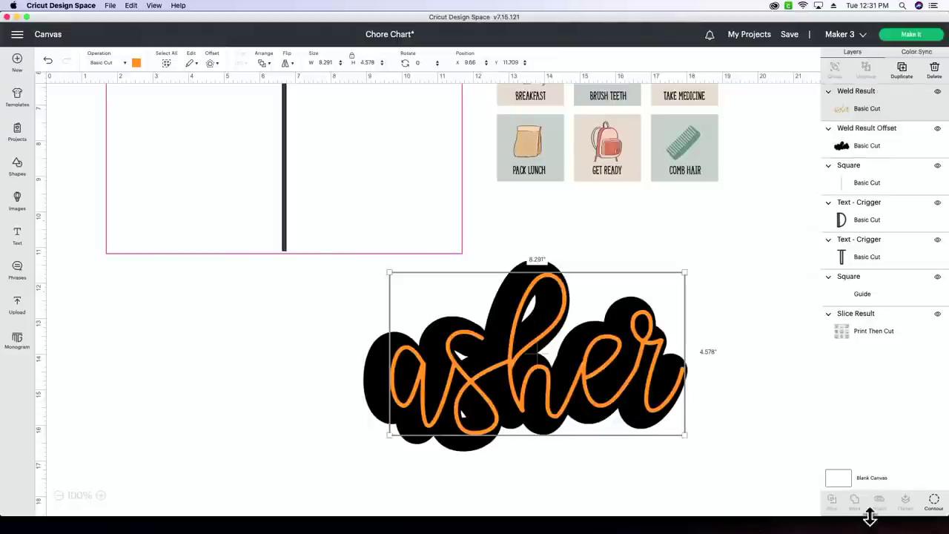
click(939, 509)
key(super+z)
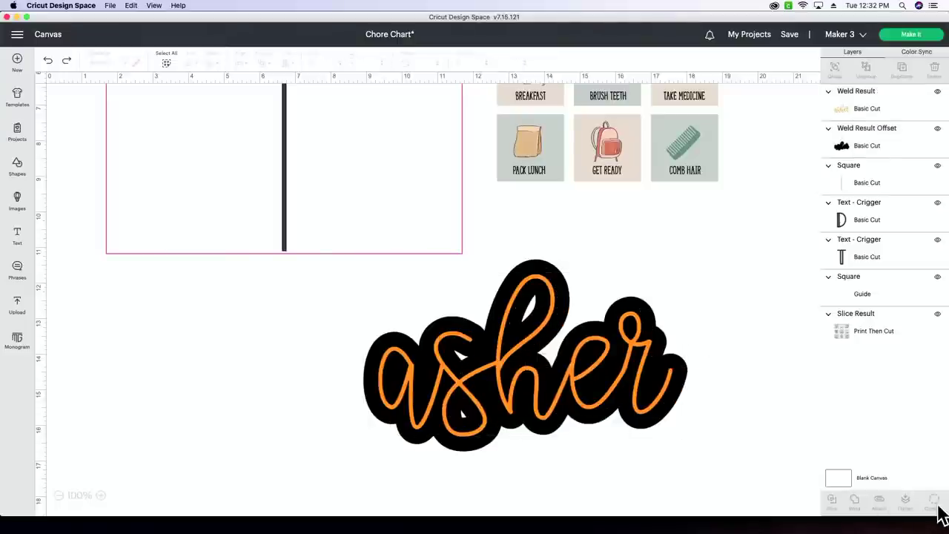
- Hide all interior contours of the name's black offset layer to fill its small gaps
click(647, 432)
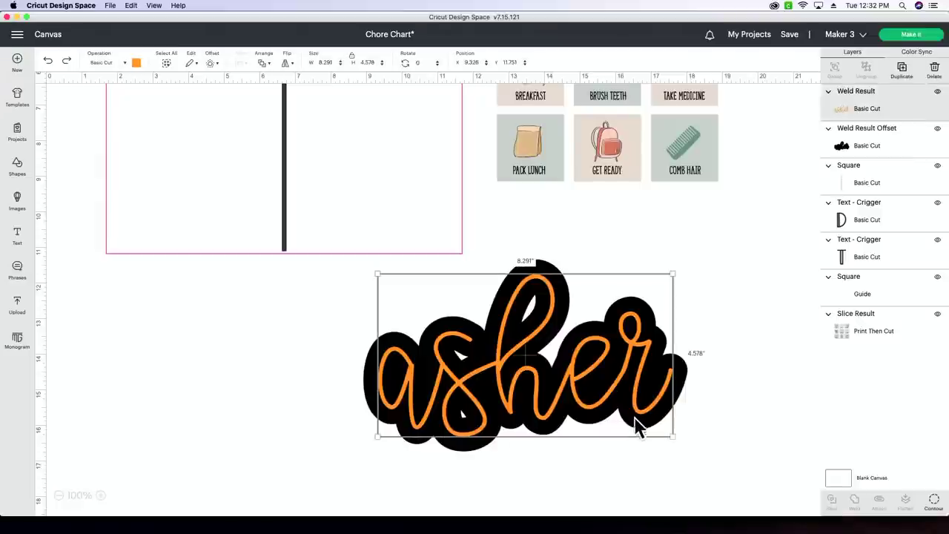
click(558, 272)
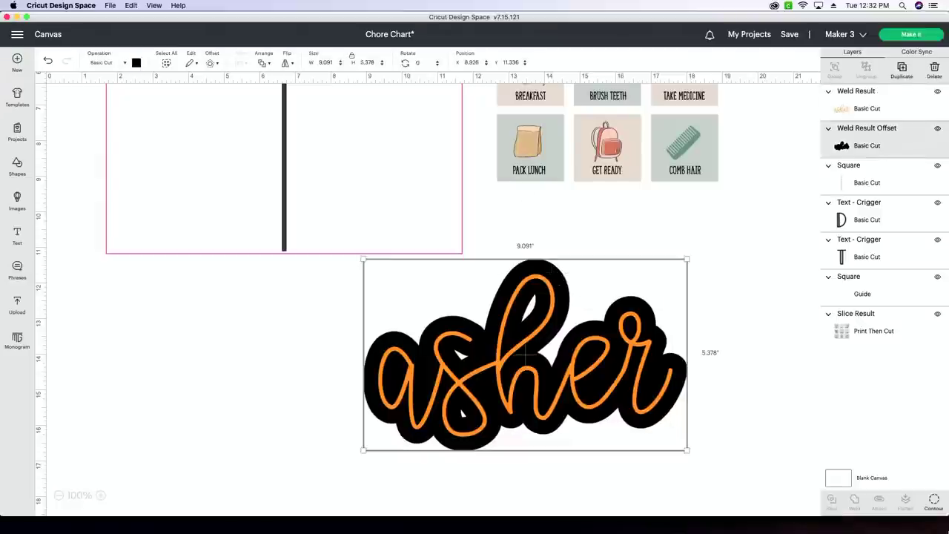
click(934, 503)
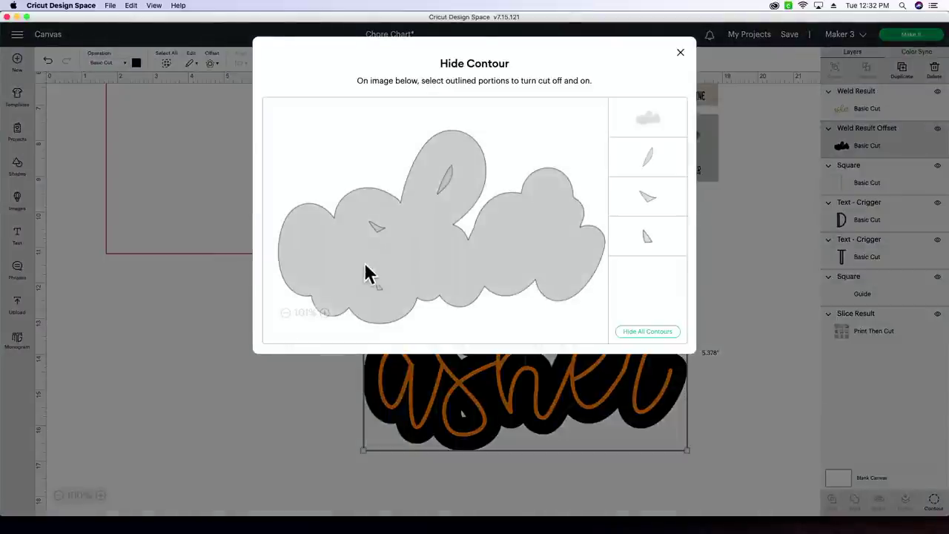
click(666, 334)
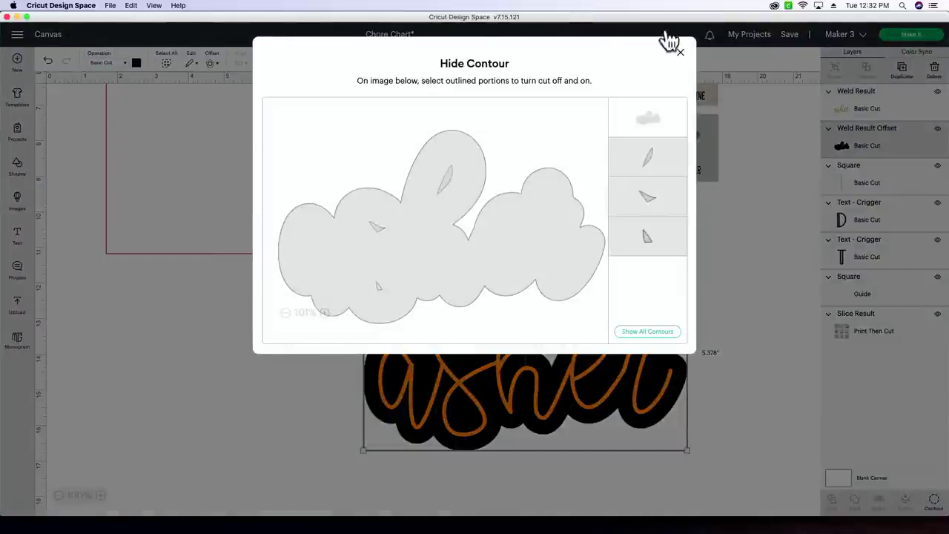
click(680, 56)
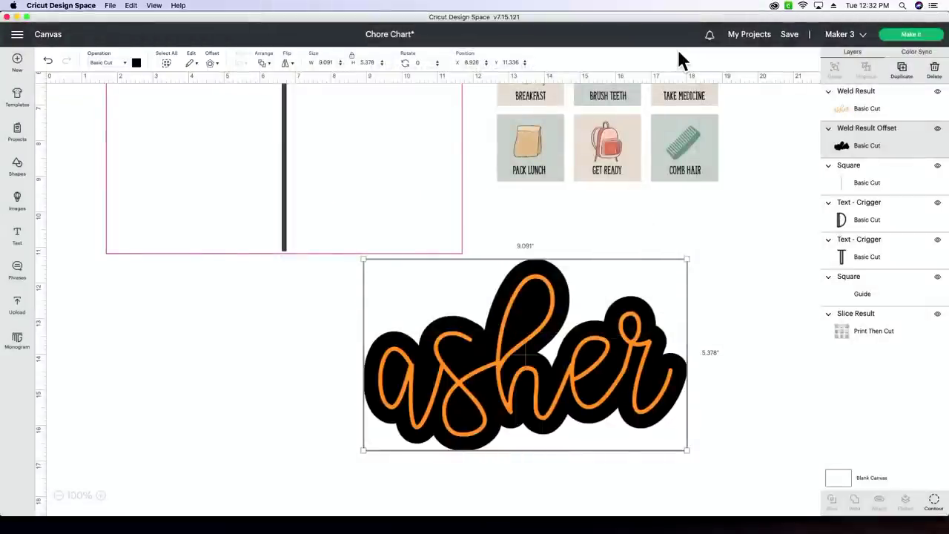
- Recolor the name's offset layer a custom tan shade, trying brown first
click(136, 63)
click(221, 155)
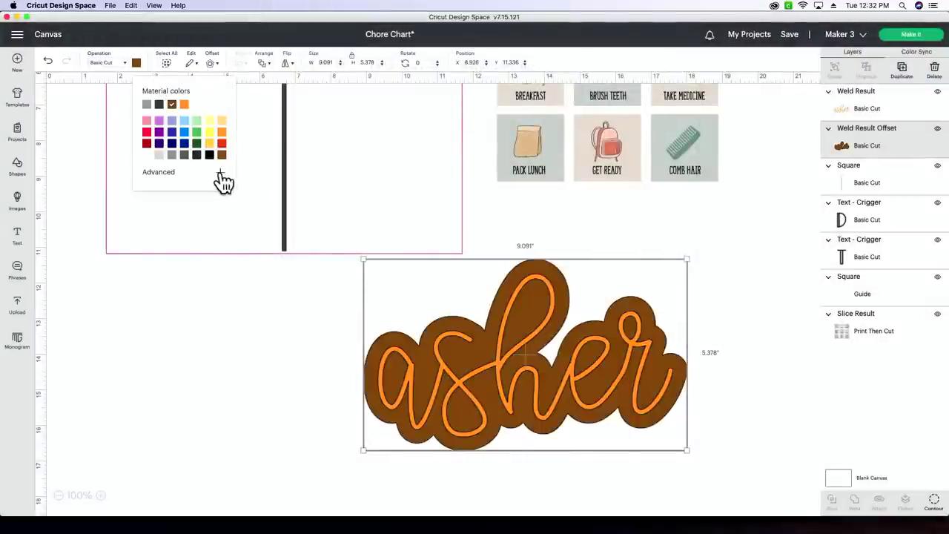
click(220, 172)
click(161, 195)
click(241, 363)
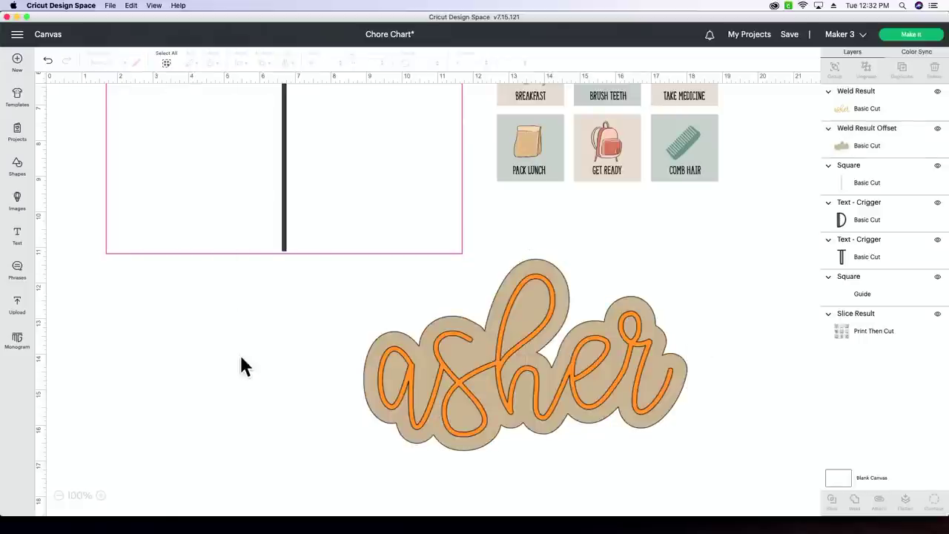
scroll(452, 356, up, 5)
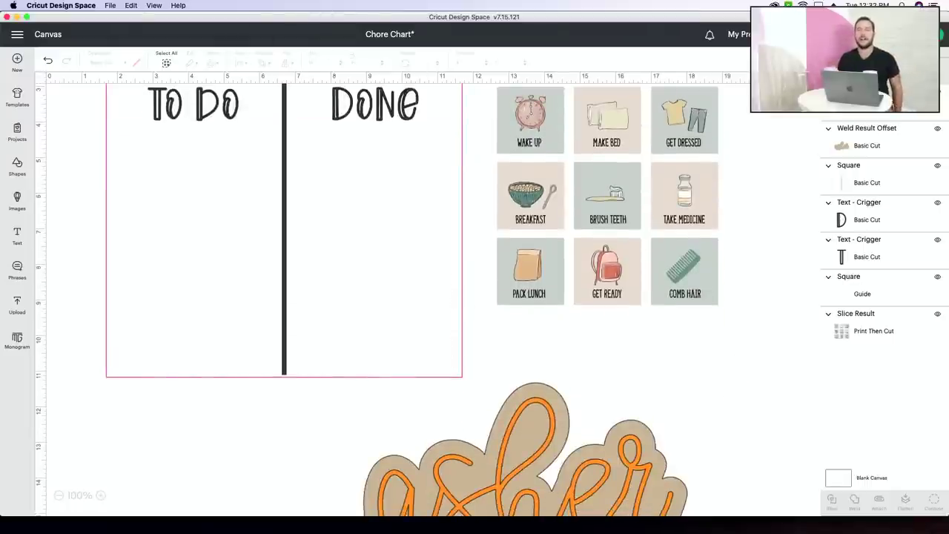
click(543, 382)
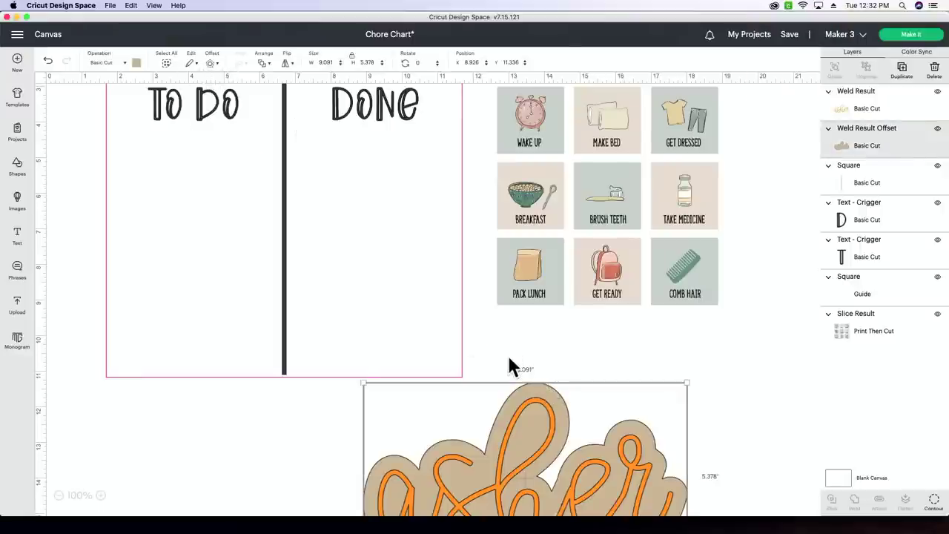
click(693, 353)
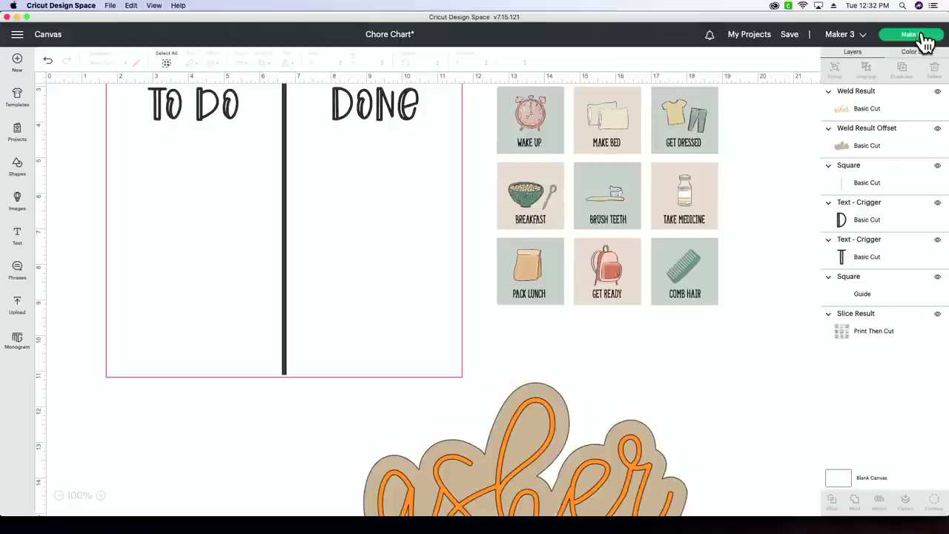
scroll(666, 216, down, 3)
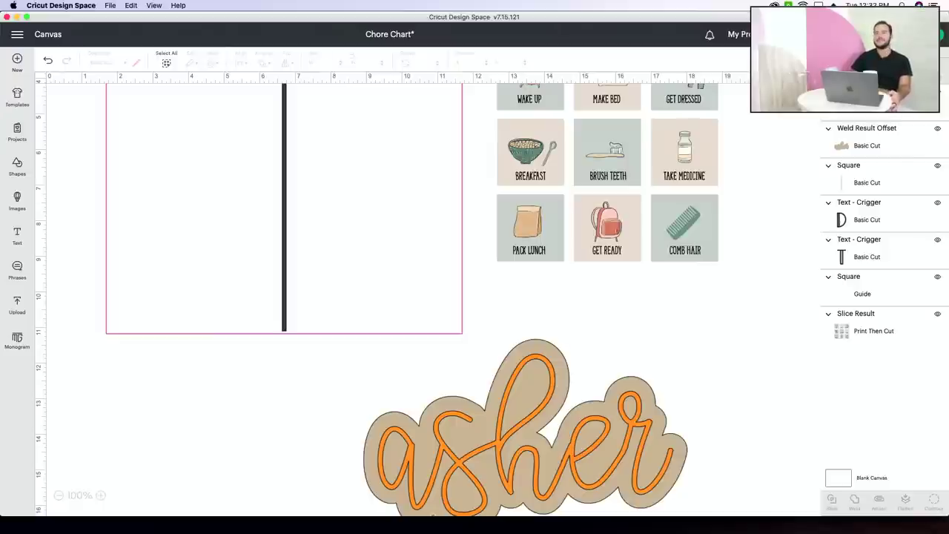
- Preview the project's cutting mats with all materials loaded On Mat, checking the black layout, and return to the canvas
click(911, 34)
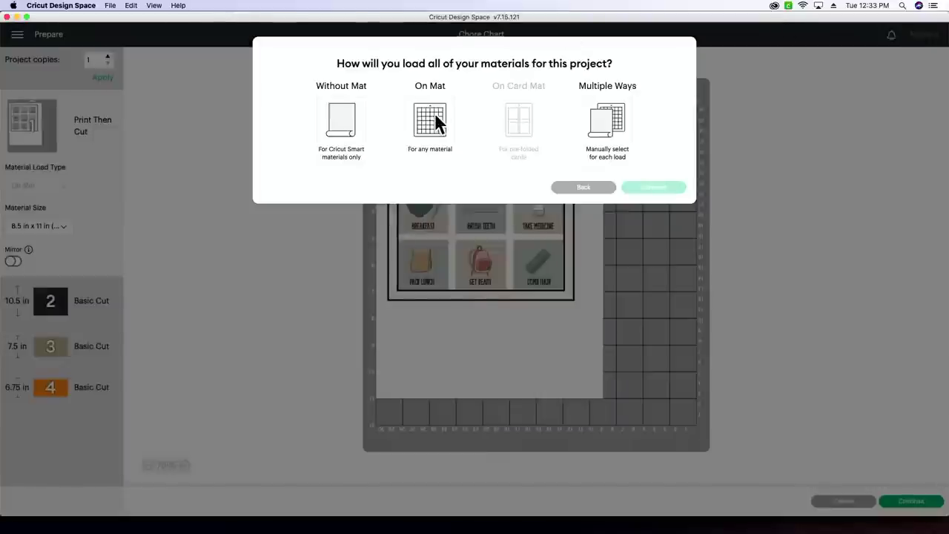
click(435, 113)
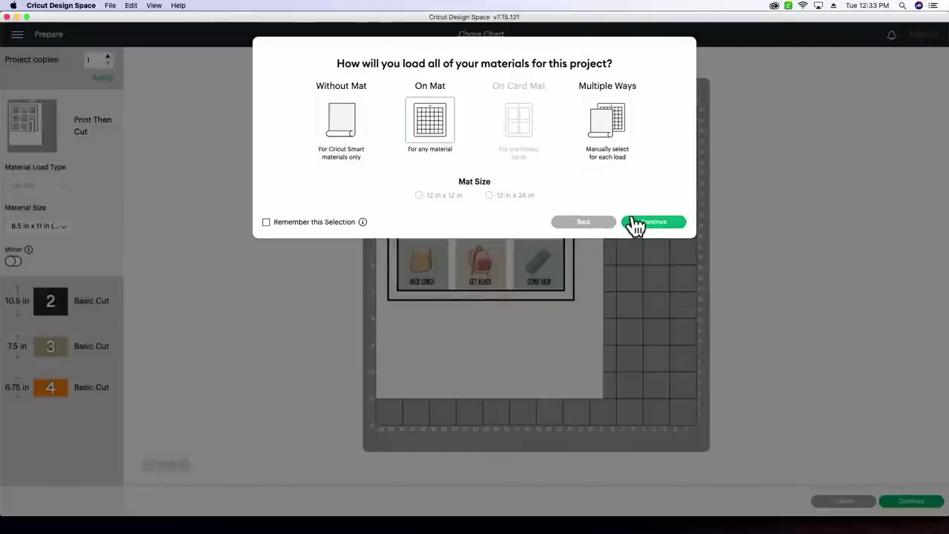
click(637, 223)
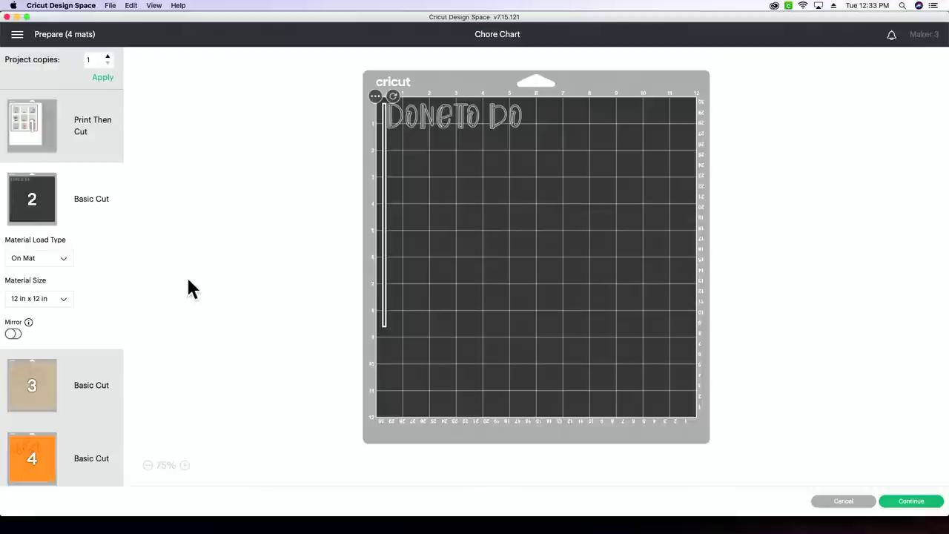
click(862, 502)
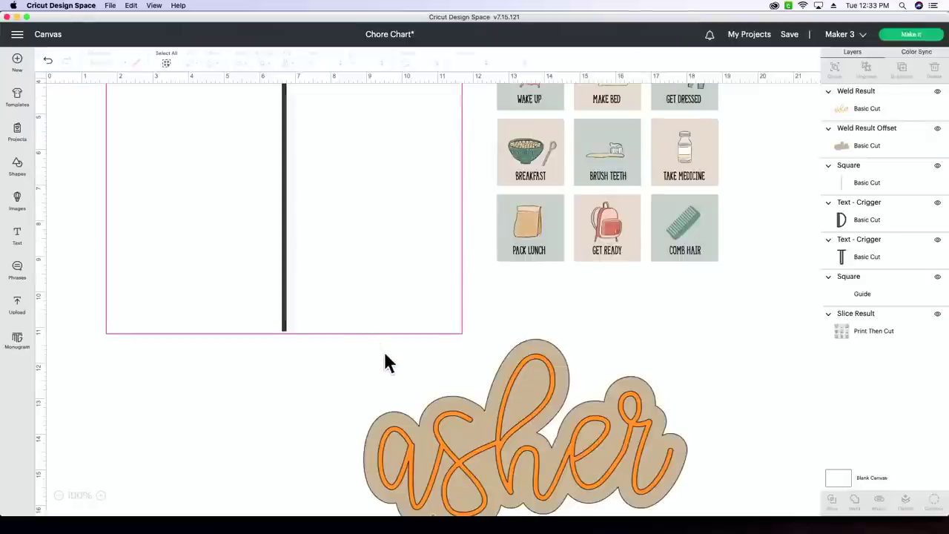
- Attach the To Do text, the vertical divider line and the Done text to one another
scroll(90, 331, up, 5)
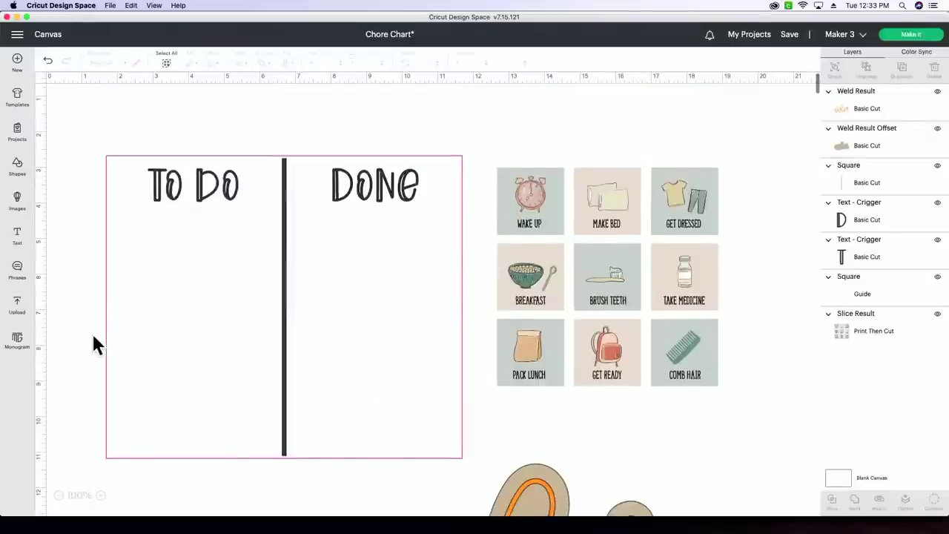
click(176, 196)
shift+click(287, 247)
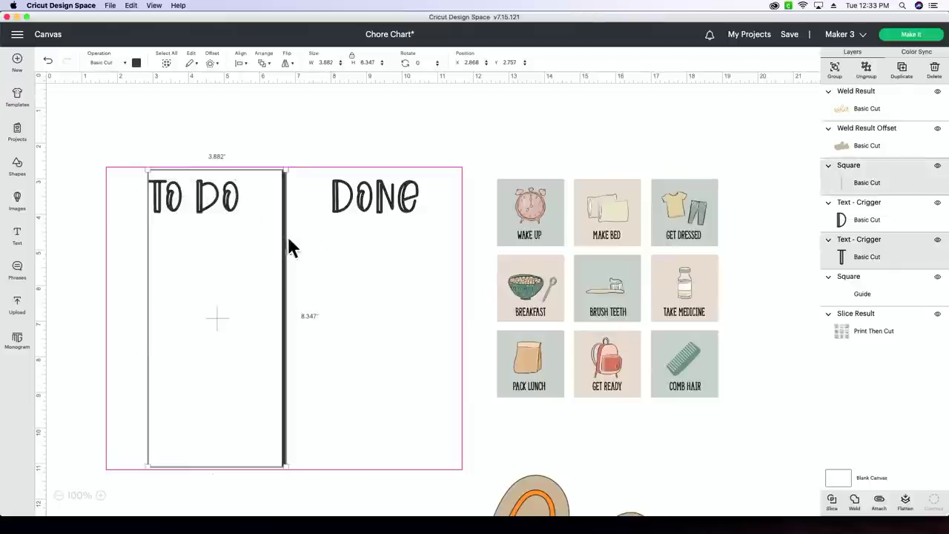
shift+click(349, 205)
click(883, 504)
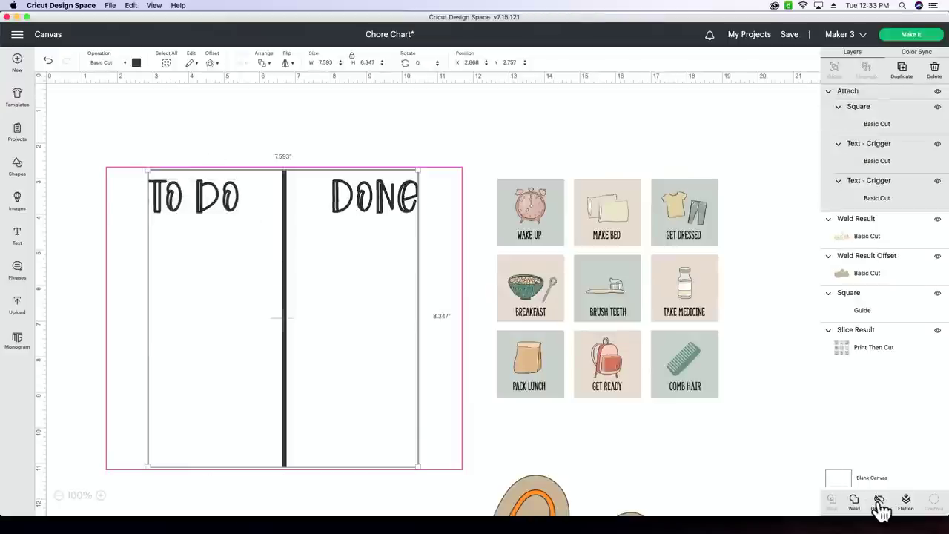
- Check how the attached chart lies on the black mat, and detach its headings and divider line on the canvas
click(909, 38)
click(433, 132)
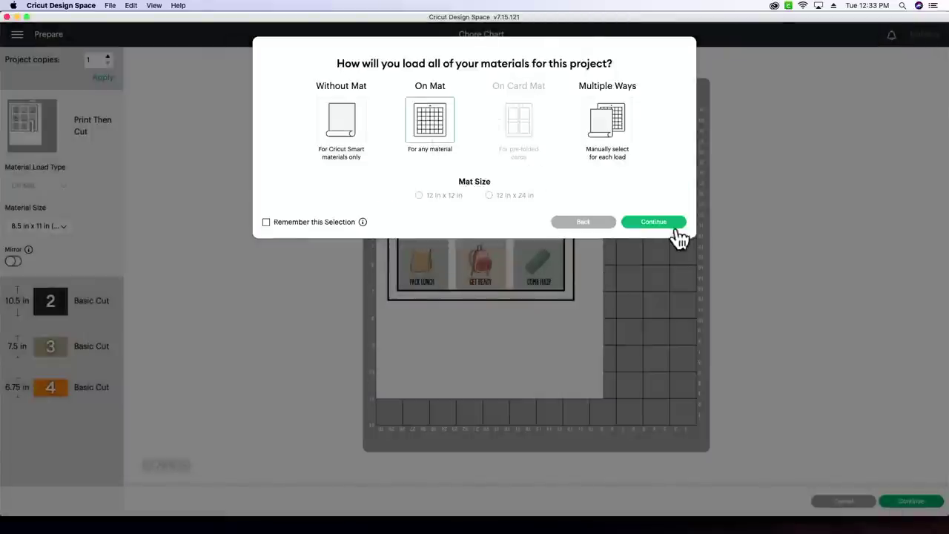
click(667, 227)
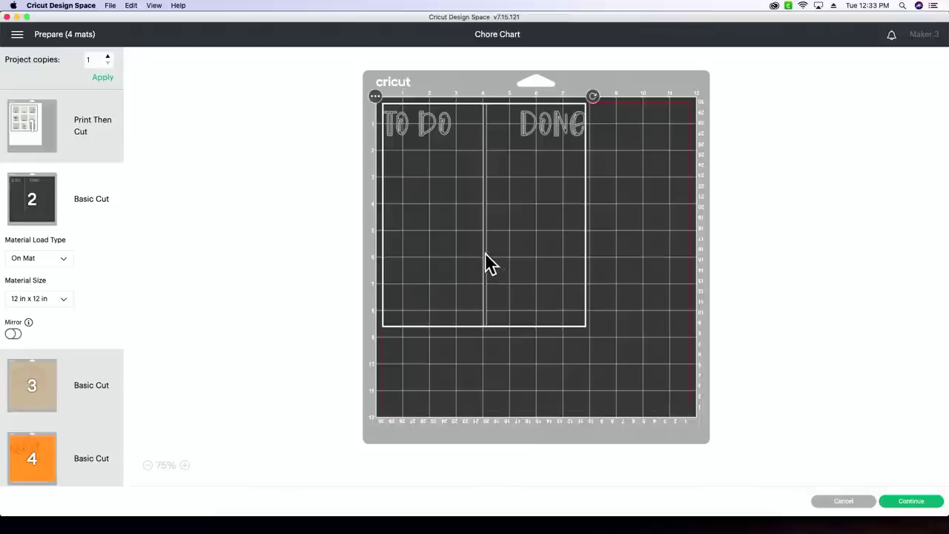
click(842, 502)
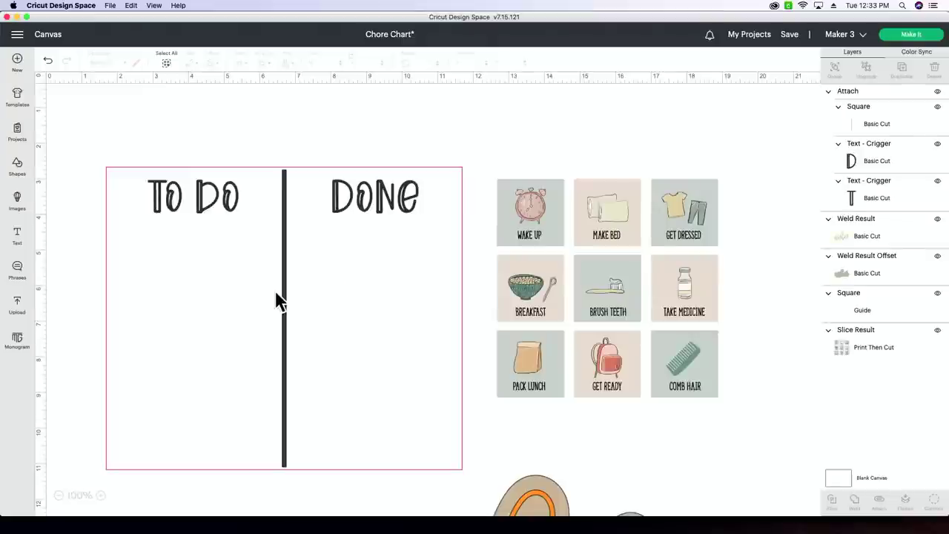
click(279, 292)
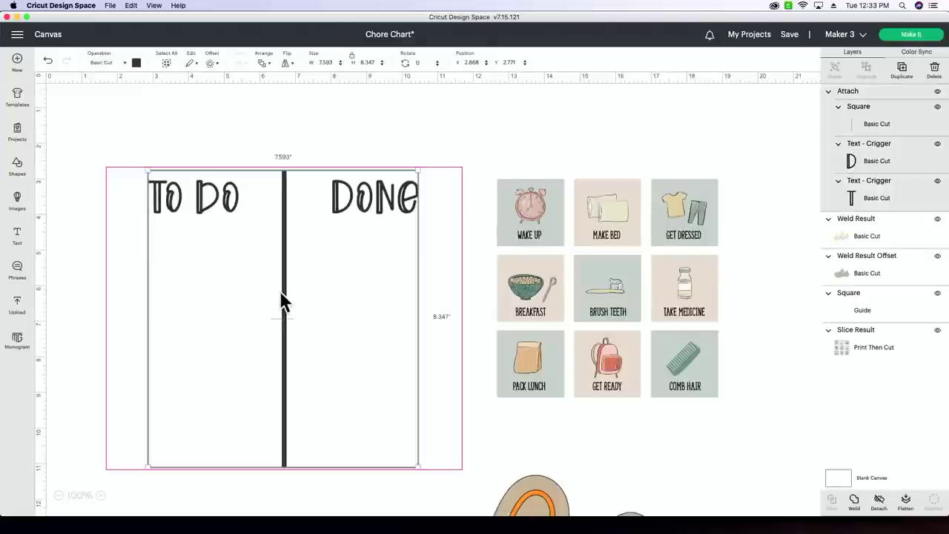
click(881, 504)
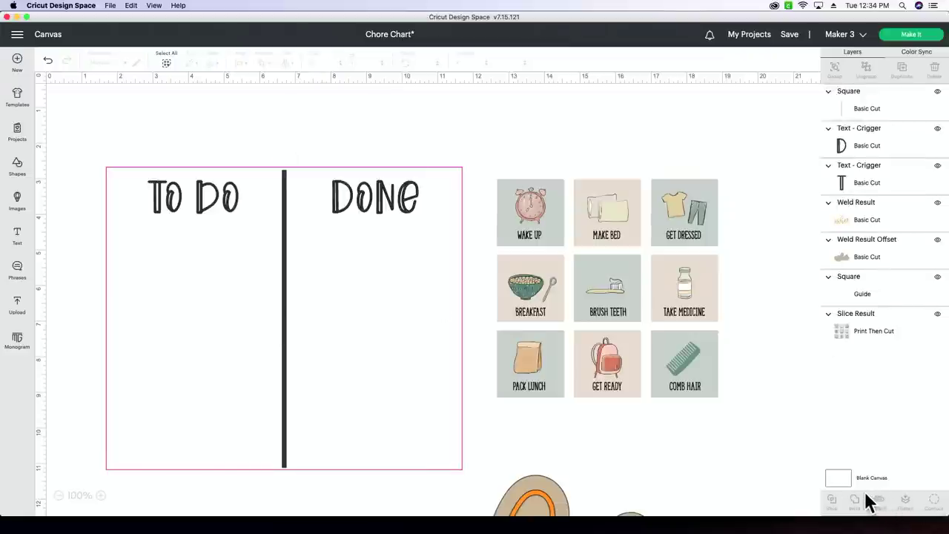
- Prepare the project with materials loaded On Mat and place the To Do text directly below Done on the black mat
click(936, 40)
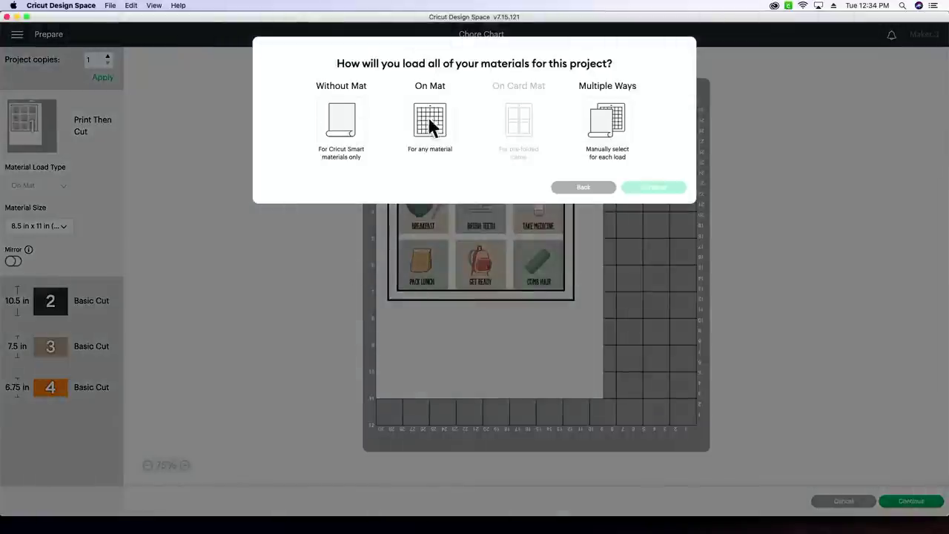
click(428, 118)
click(655, 220)
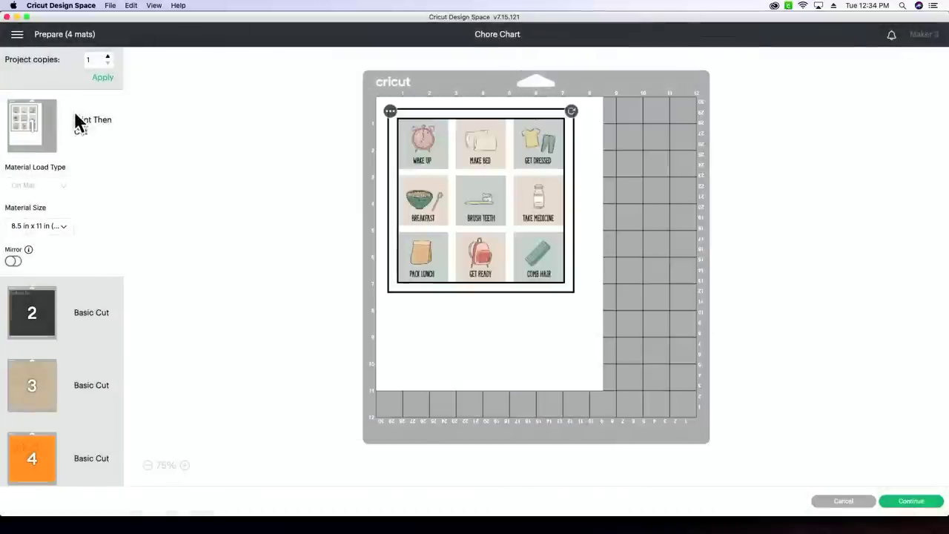
click(70, 330)
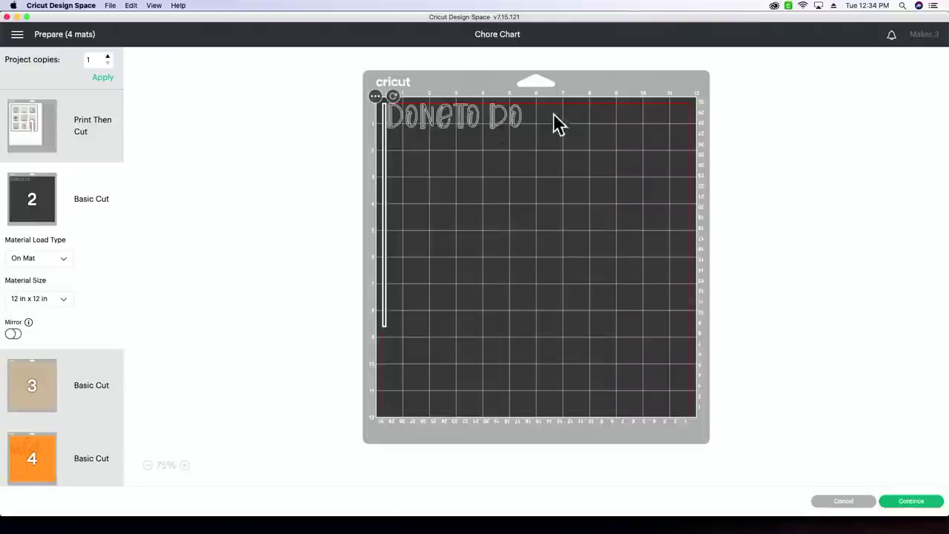
drag(524, 125, 450, 153)
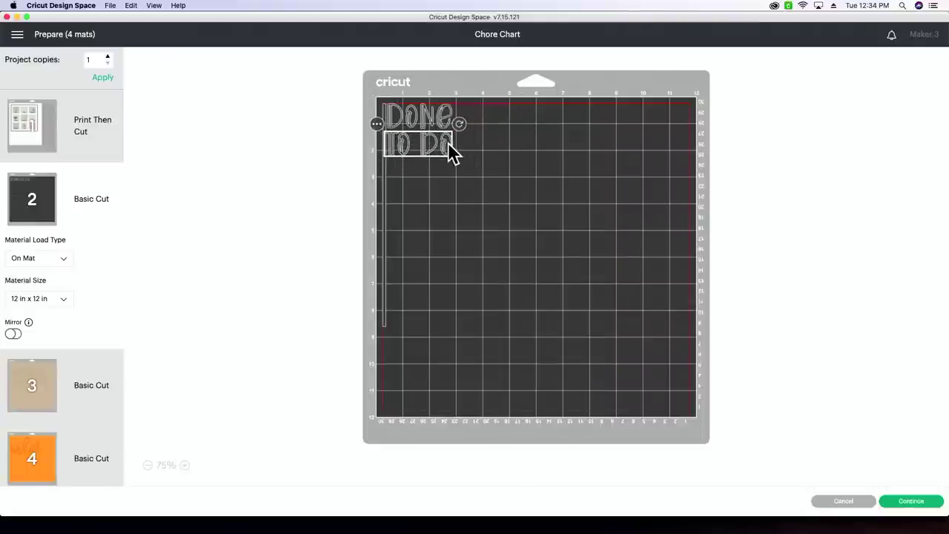
click(521, 199)
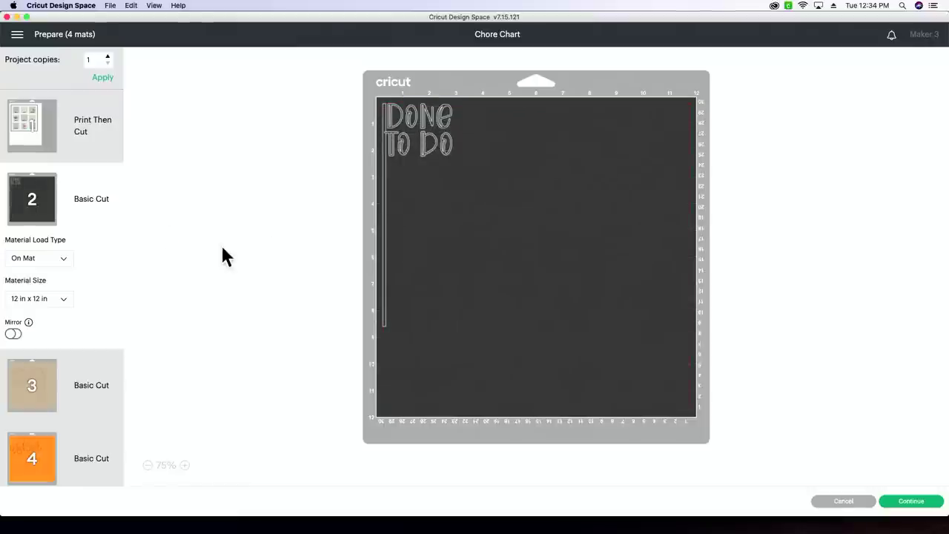
- Review the tan and orange name mats and turn on Mirror for the orange mat
click(69, 381)
click(45, 458)
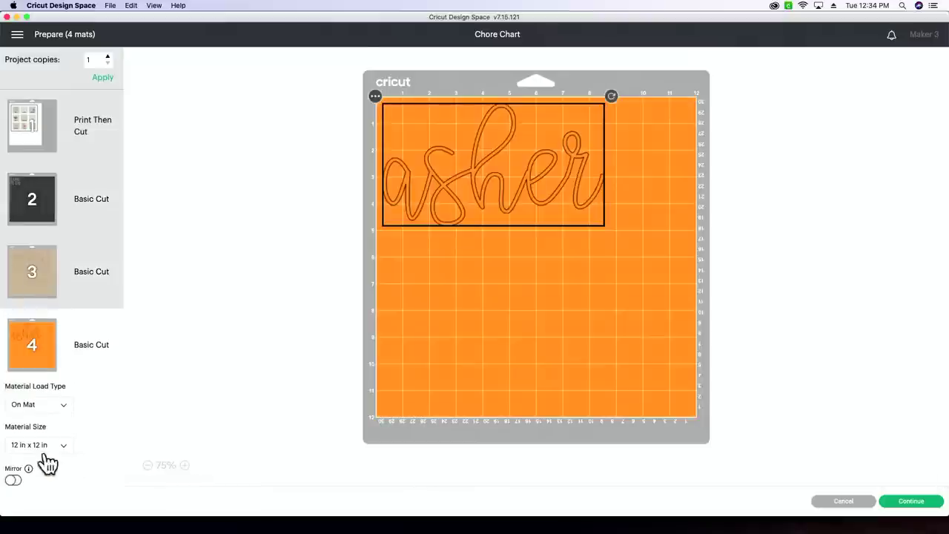
click(42, 266)
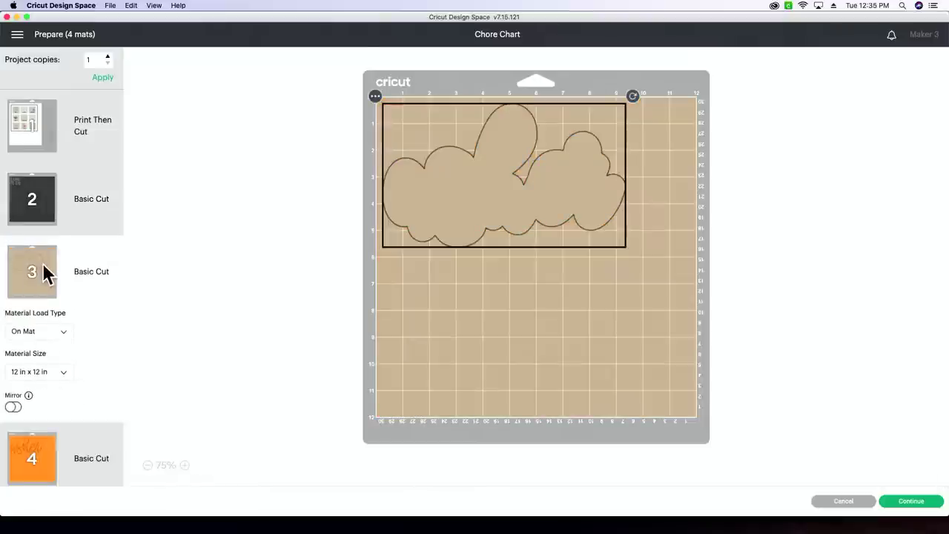
click(33, 456)
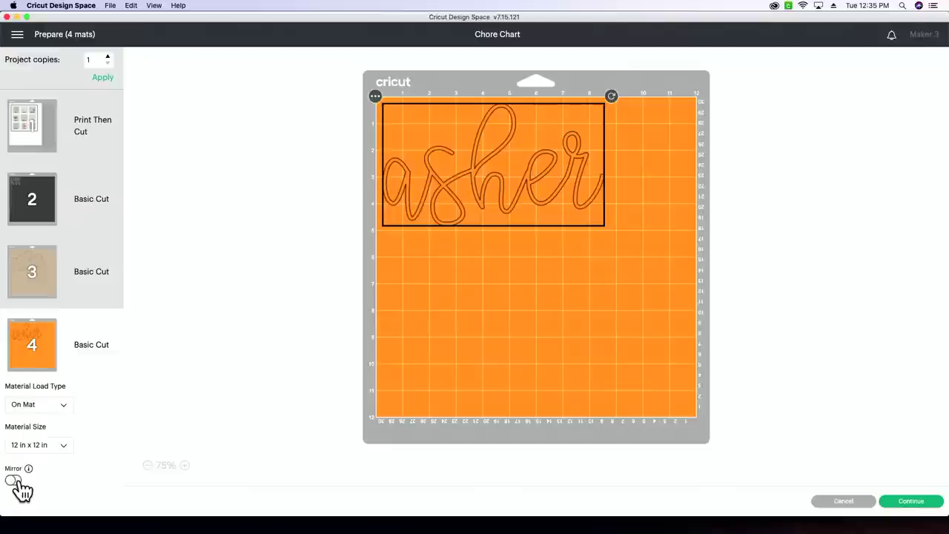
click(13, 480)
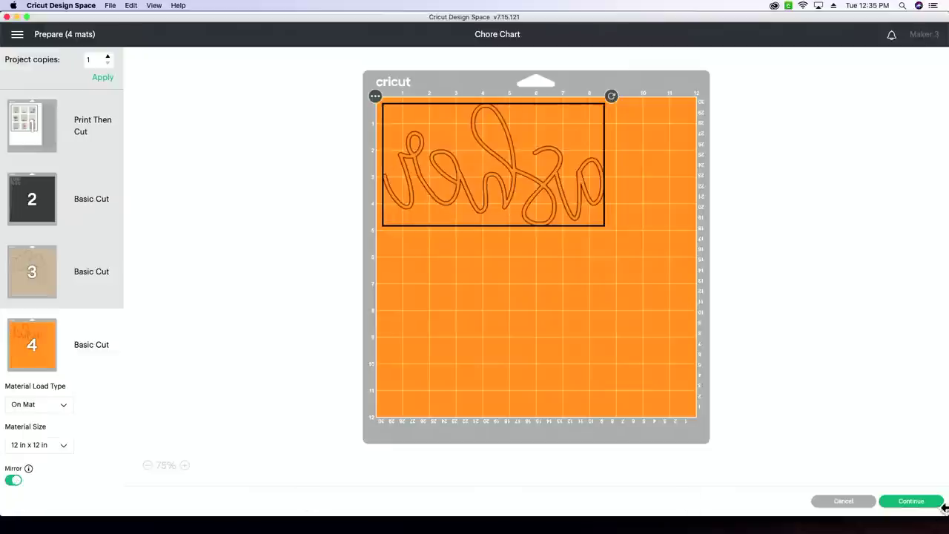
- Continue to machine connection, choose the USB-connected Maker, and accept changing the machine on the canvas, cancelling the cut
click(929, 503)
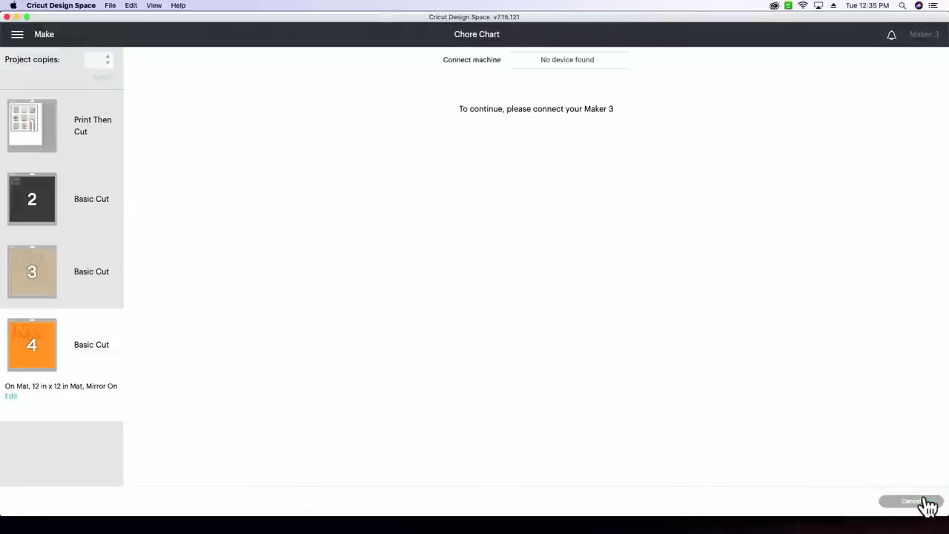
click(560, 65)
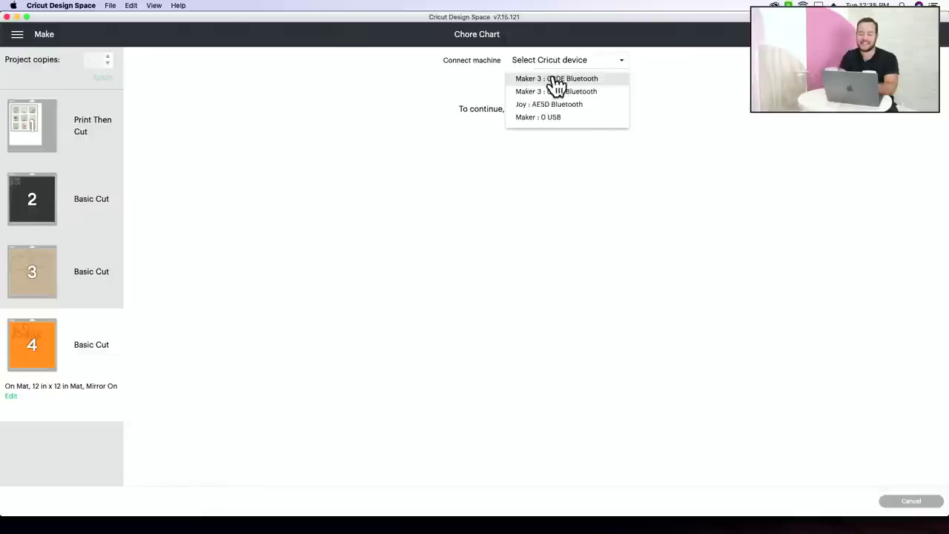
click(582, 119)
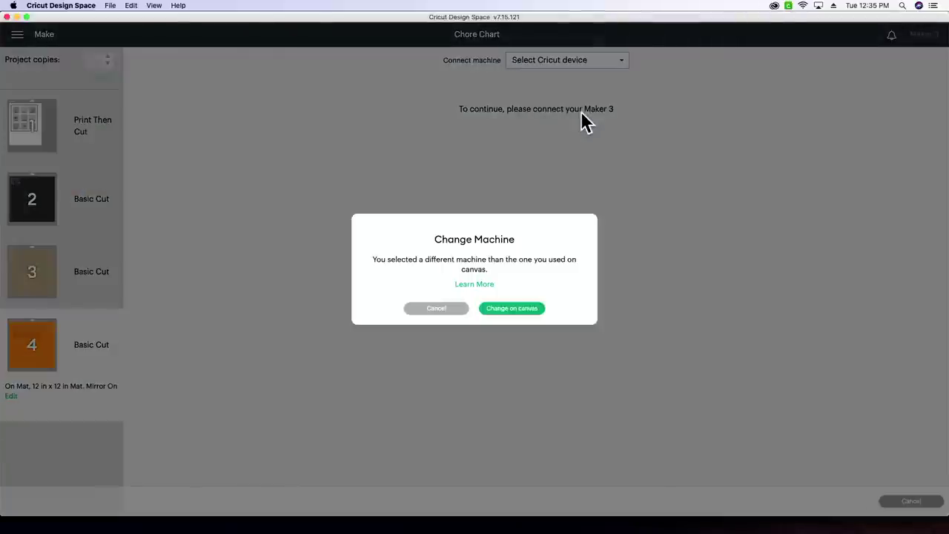
click(517, 310)
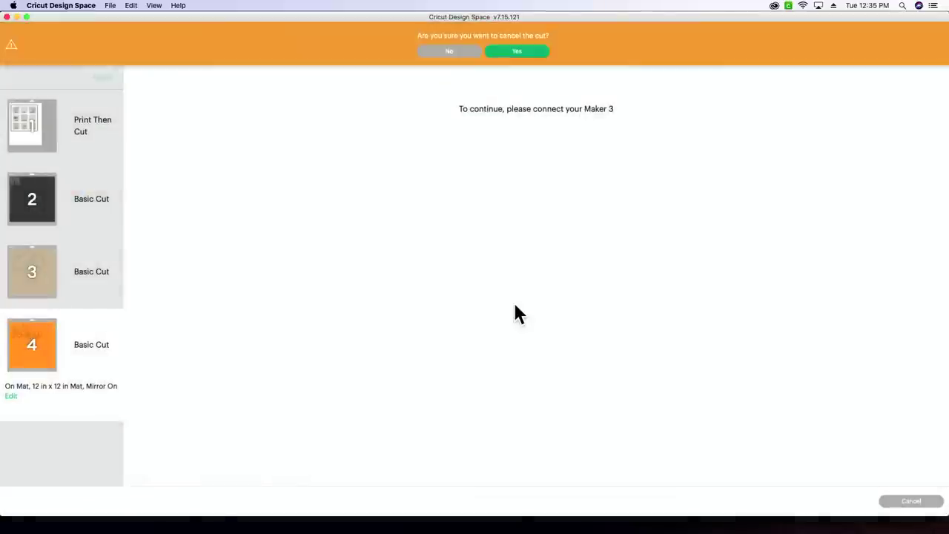
click(531, 50)
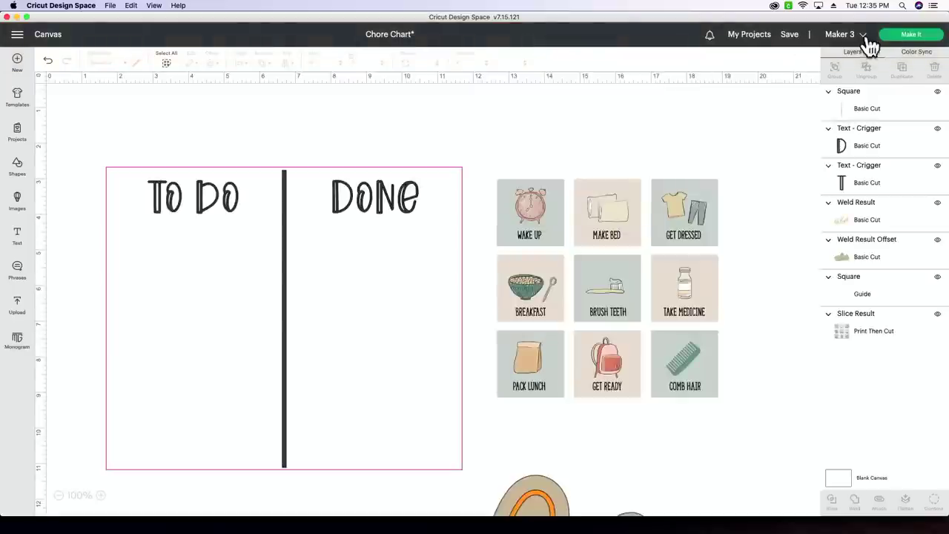
- Switch the canvas machine to Cricut Maker and prepare the project's mats for cutting
click(846, 34)
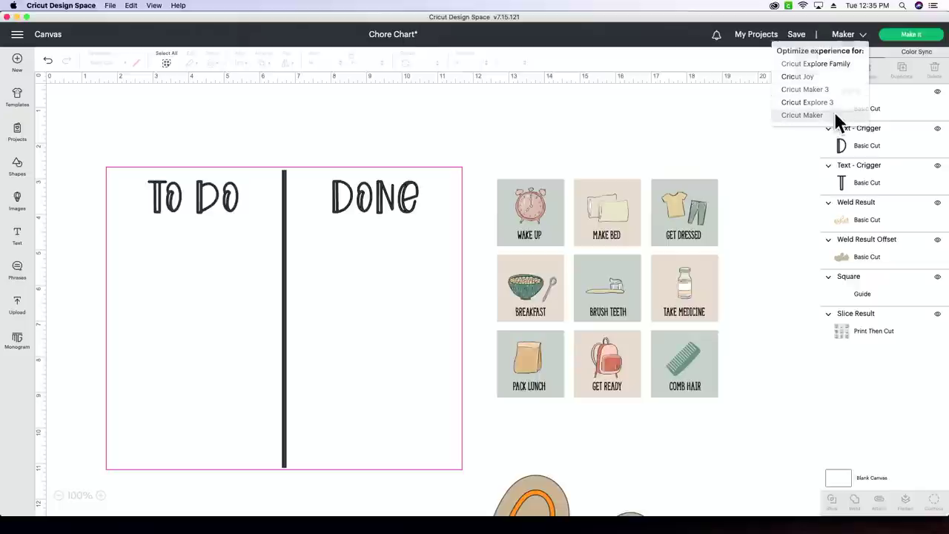
click(808, 115)
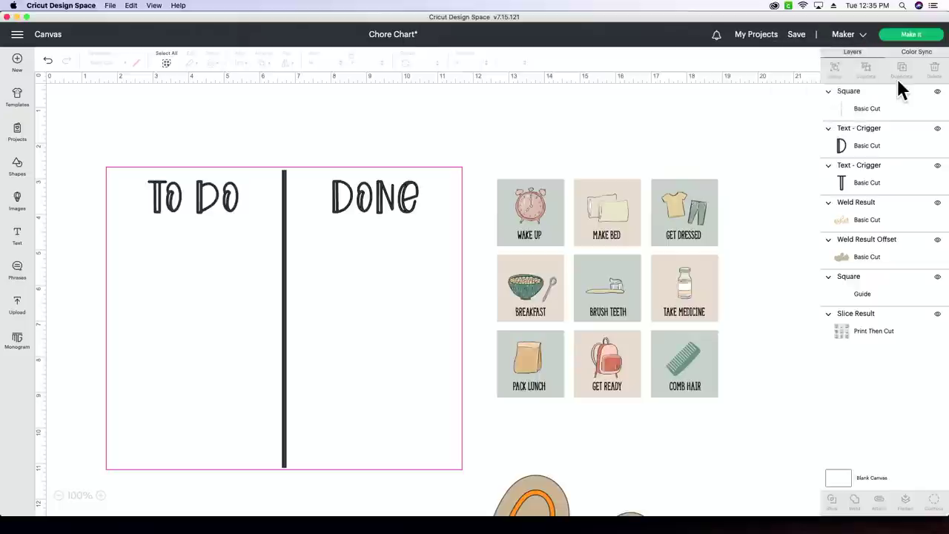
click(896, 37)
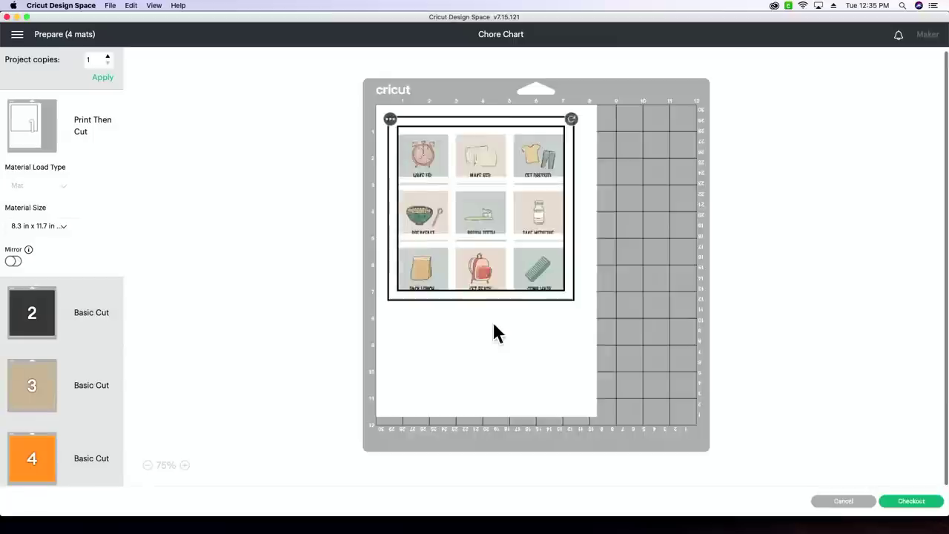
- Place the To Do text directly below Done on the black mat and turn on Mirror for the orange name mat
click(74, 315)
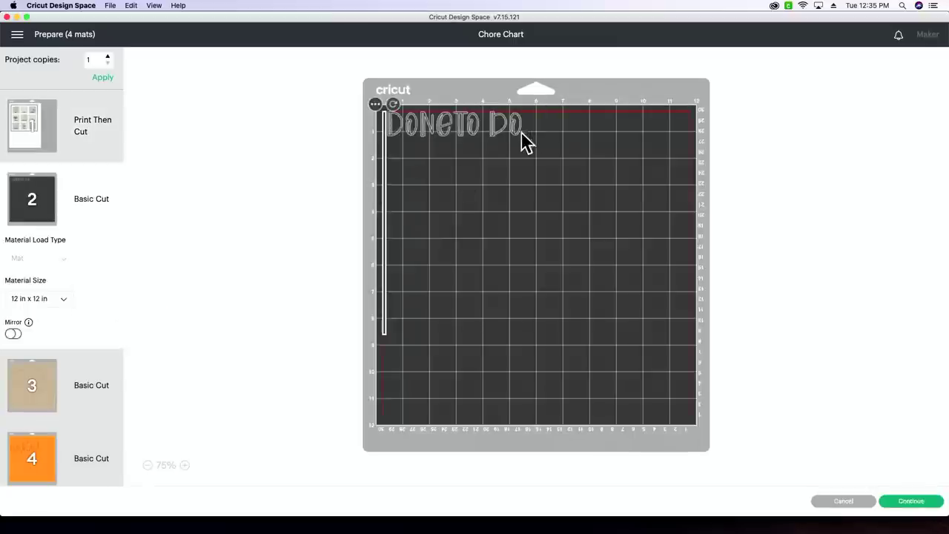
drag(522, 137, 445, 158)
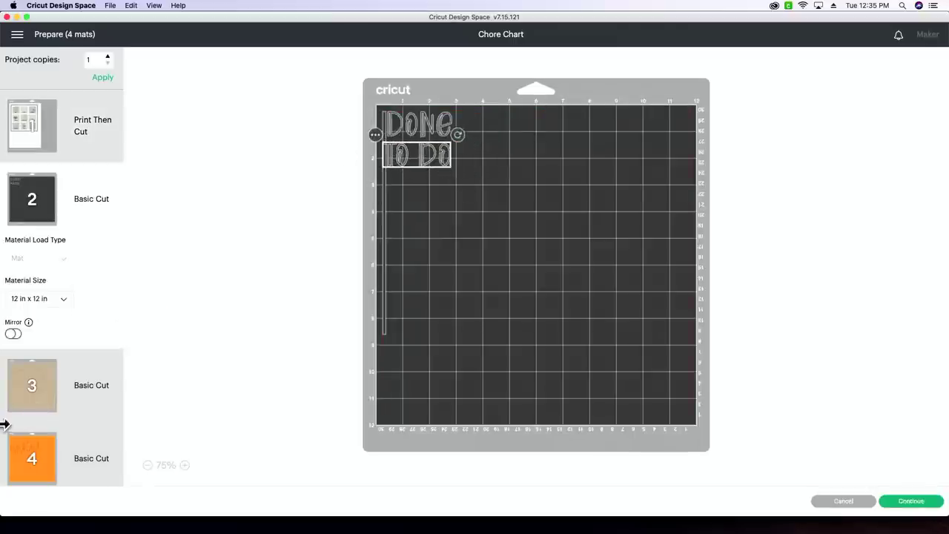
click(40, 396)
click(42, 445)
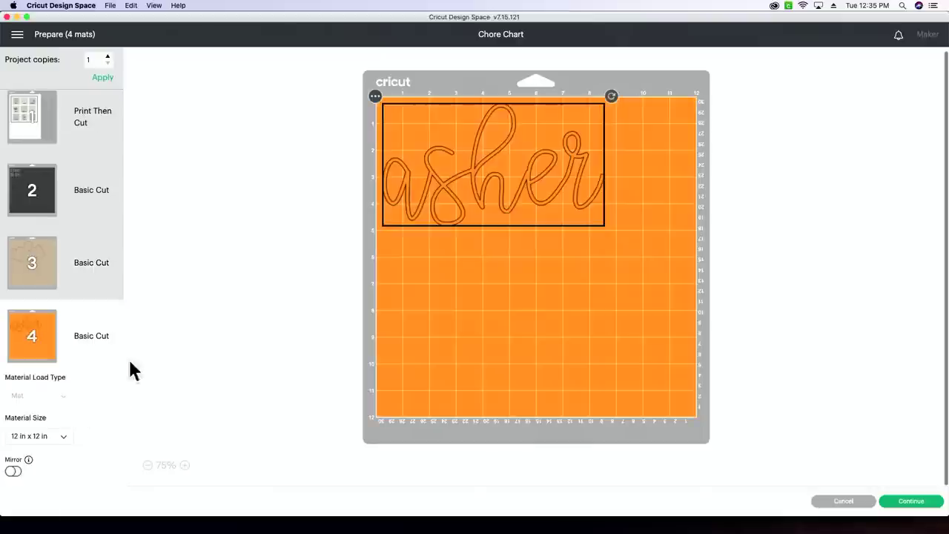
click(12, 472)
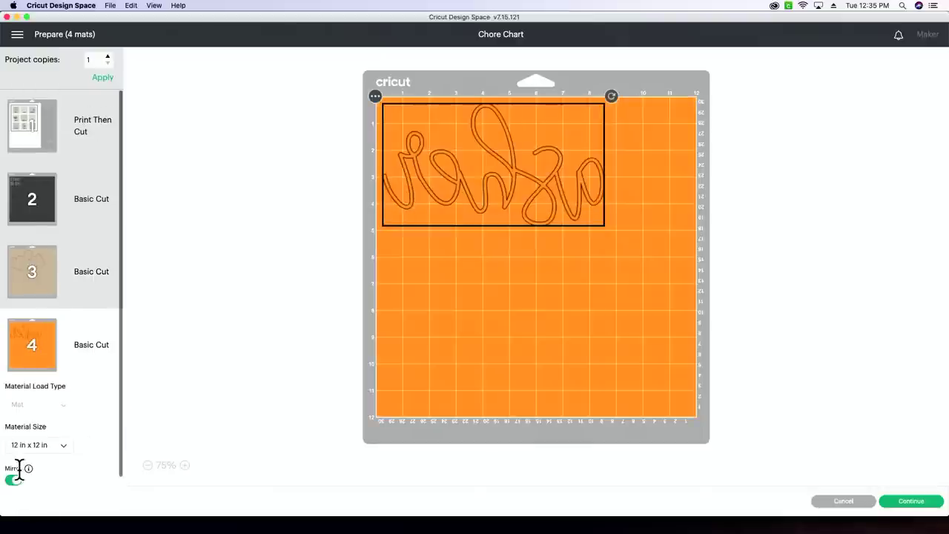
- Continue to the Make stage and set the black mat's base material to Premium Vinyl with More pressure
click(927, 501)
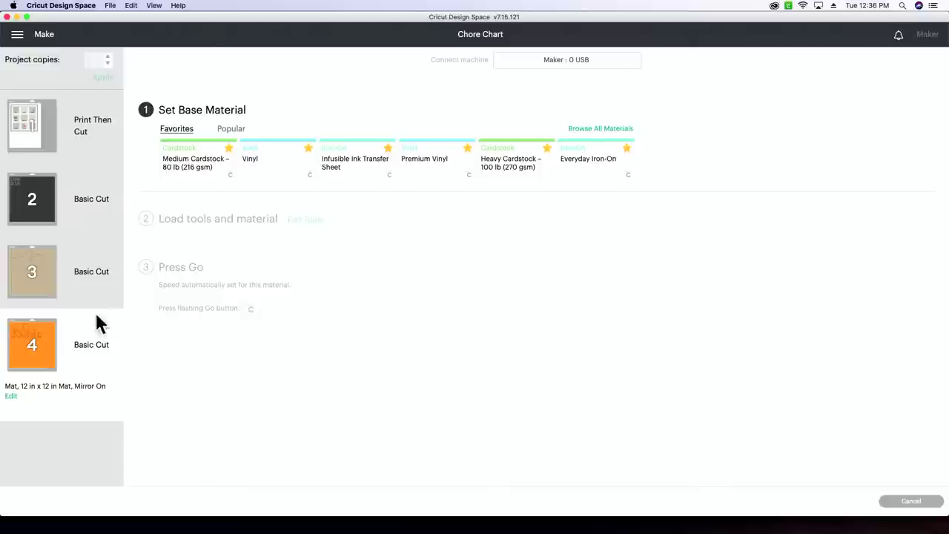
click(76, 198)
mouse_move(26, 199)
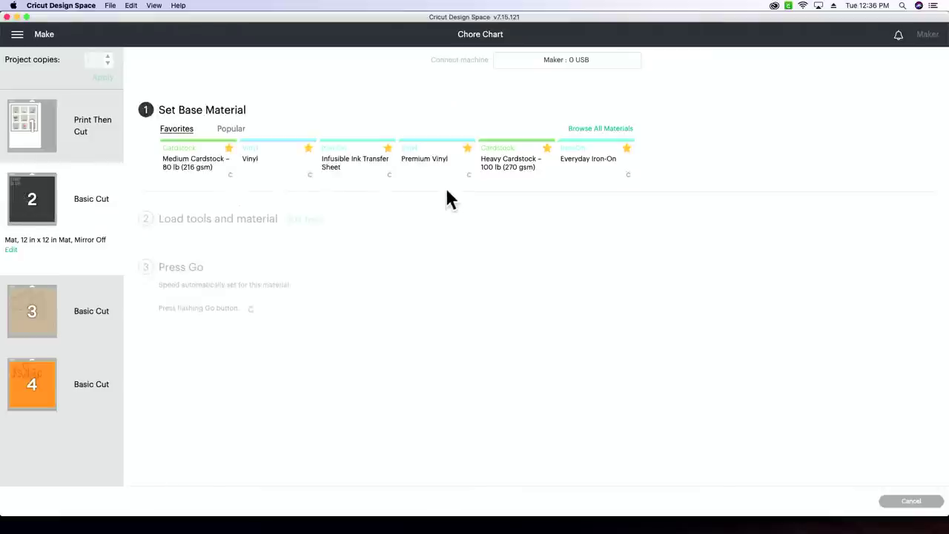
click(444, 175)
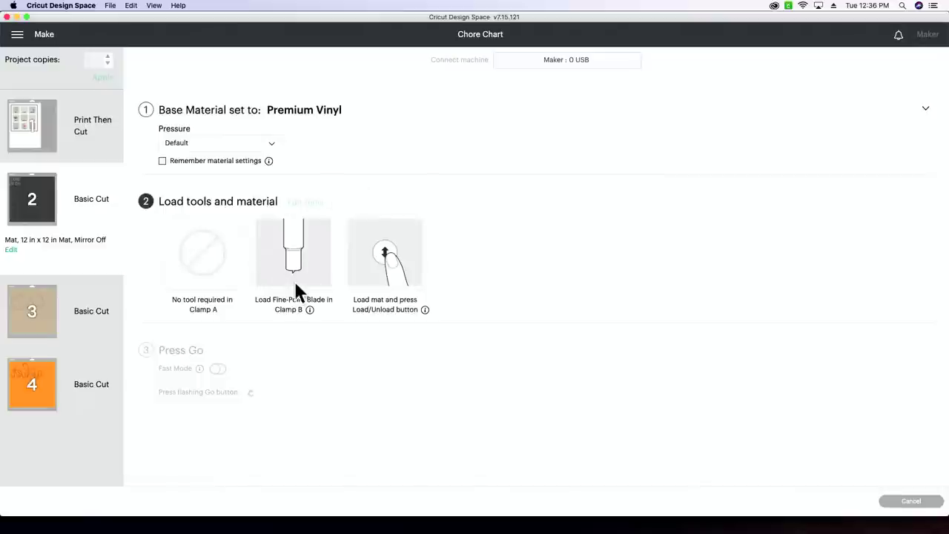
click(231, 147)
click(227, 161)
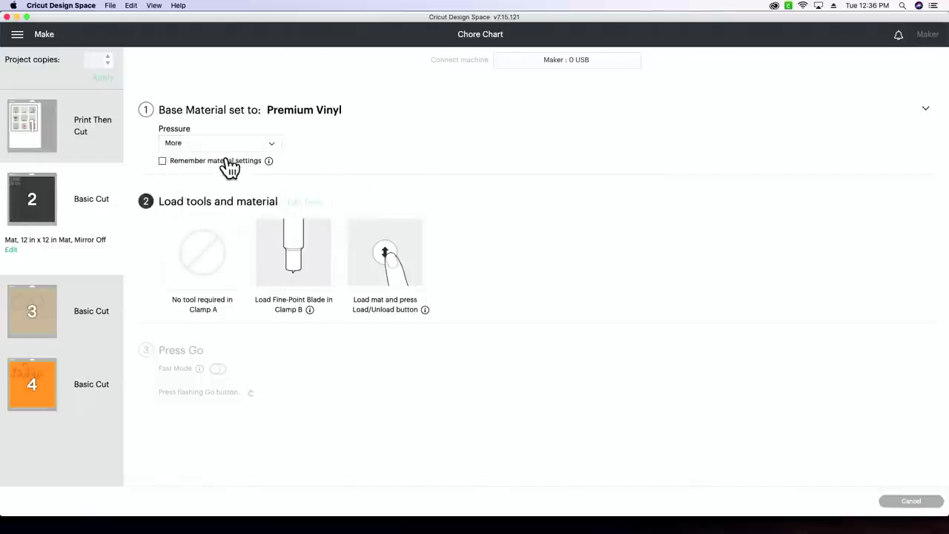